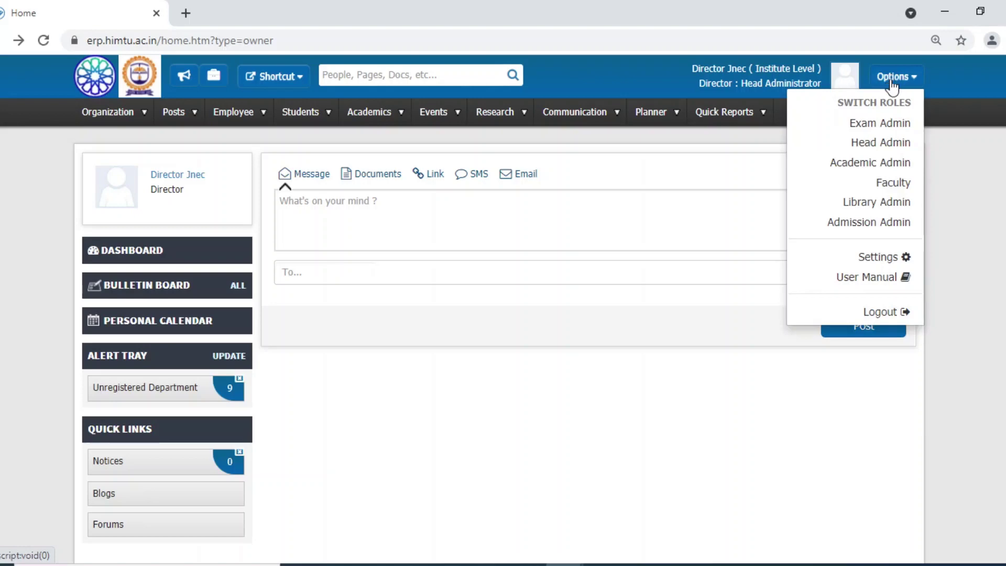
# Switch to the Head Admin role and open Post and Role Configuration
pyautogui.click(877, 143)
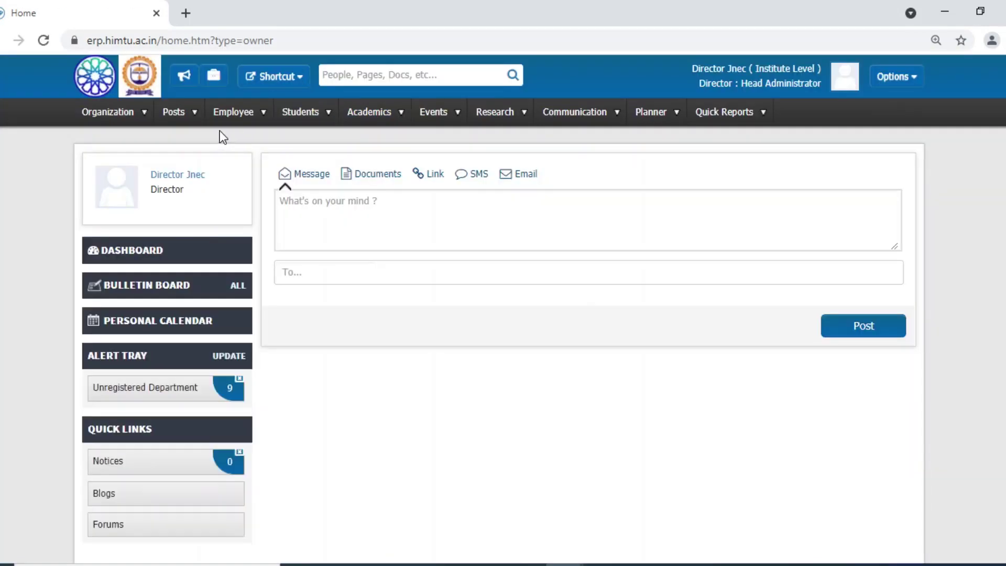
pyautogui.click(182, 120)
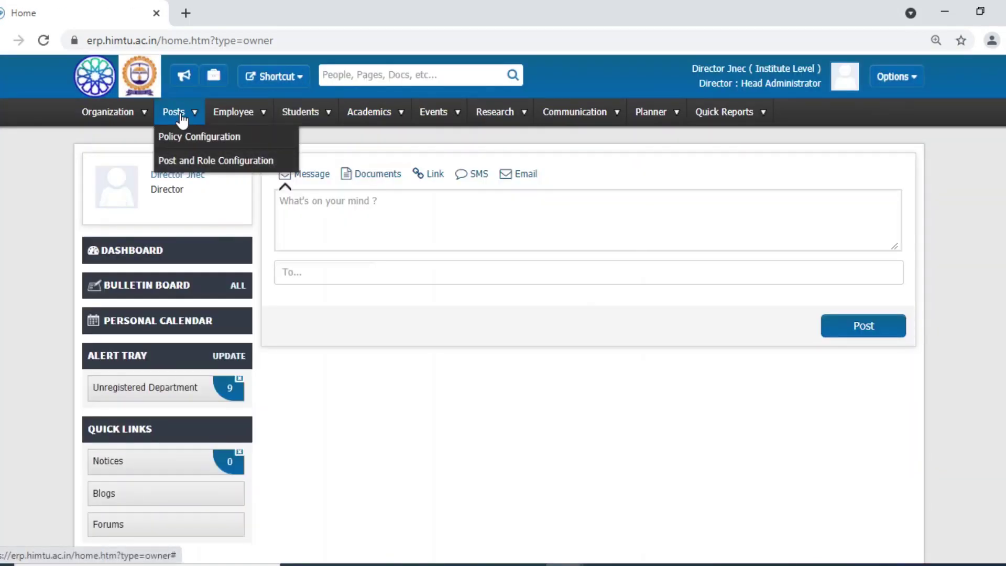
pyautogui.click(195, 161)
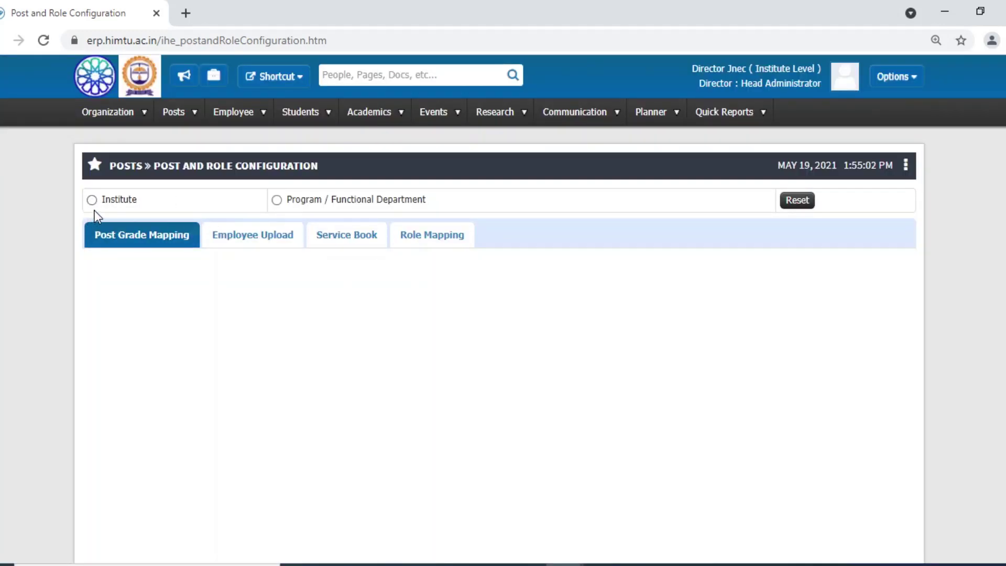
# Open Employee Upload at Program / Functional Department level and choose the college's Mechanical Engineering department
pyautogui.click(278, 200)
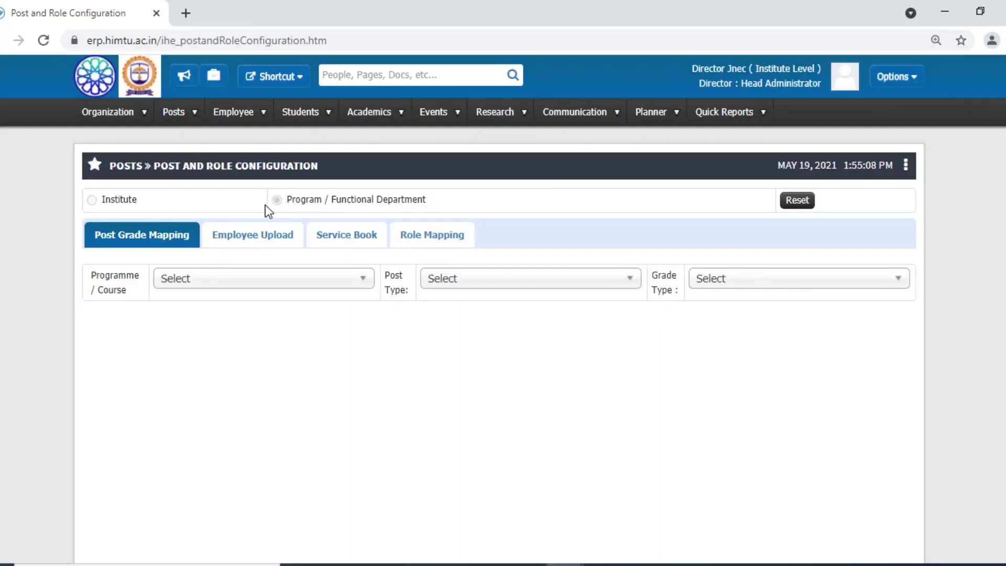
pyautogui.click(252, 240)
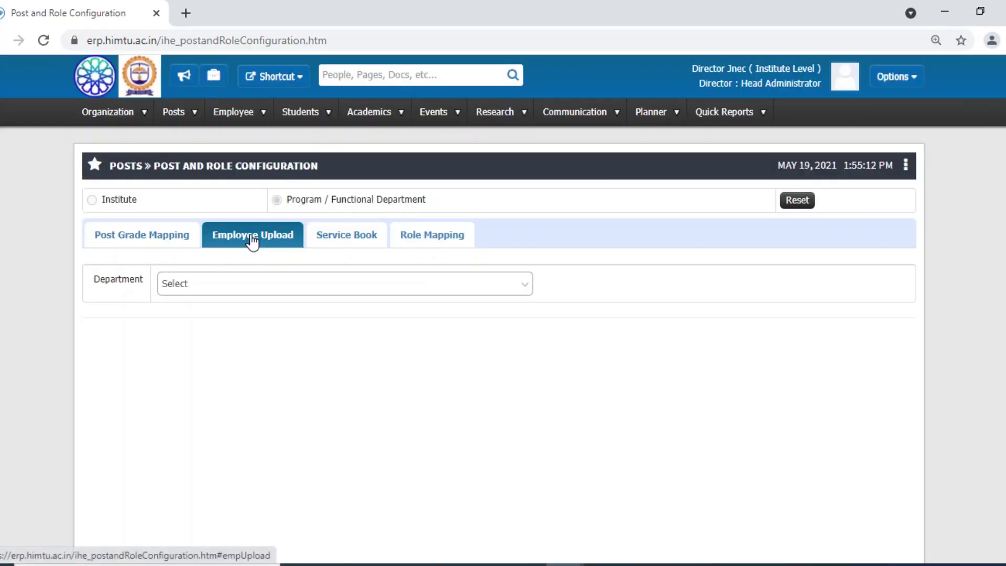
pyautogui.click(308, 290)
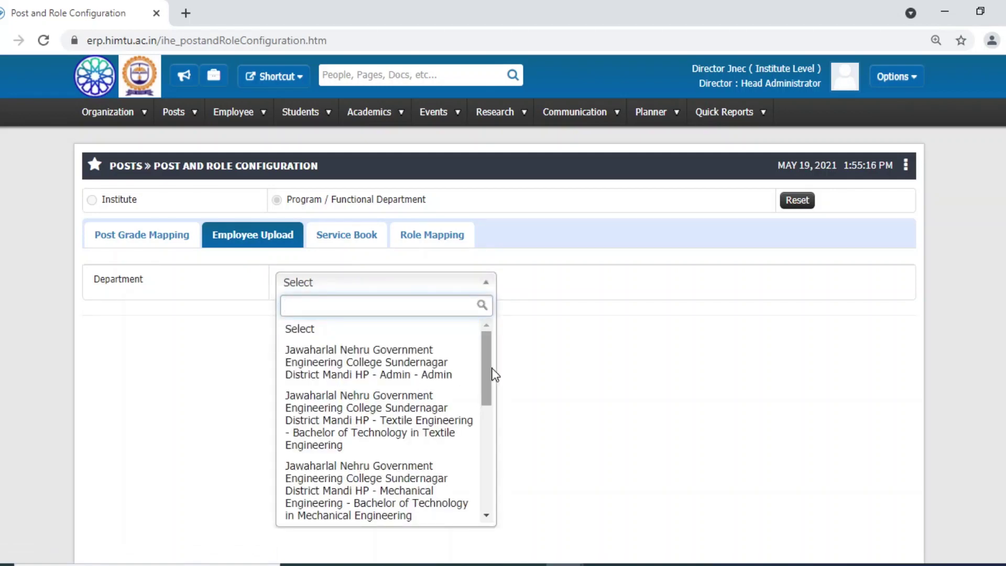
pyautogui.moveTo(486, 372); pyautogui.dragTo(484, 398)
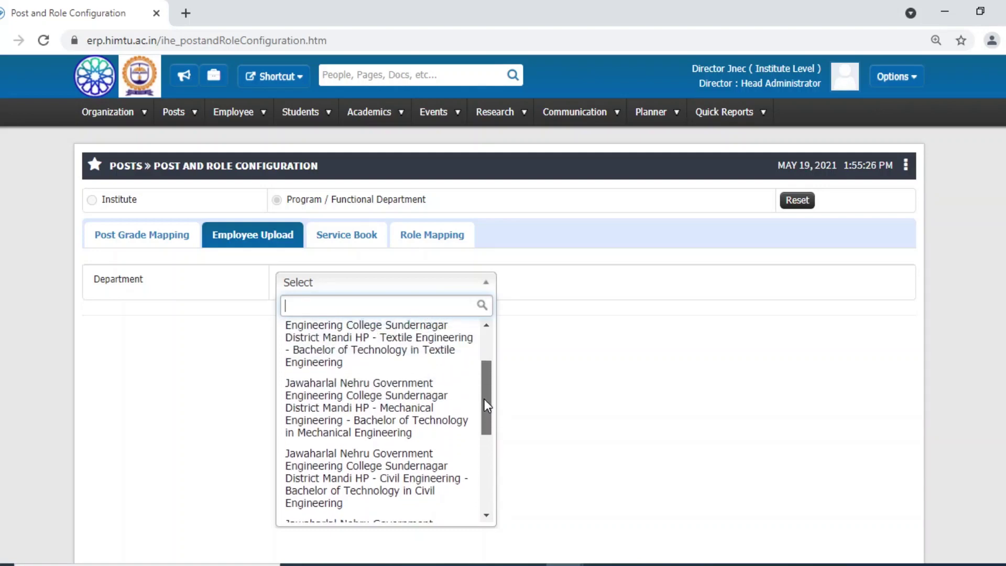
pyautogui.click(394, 403)
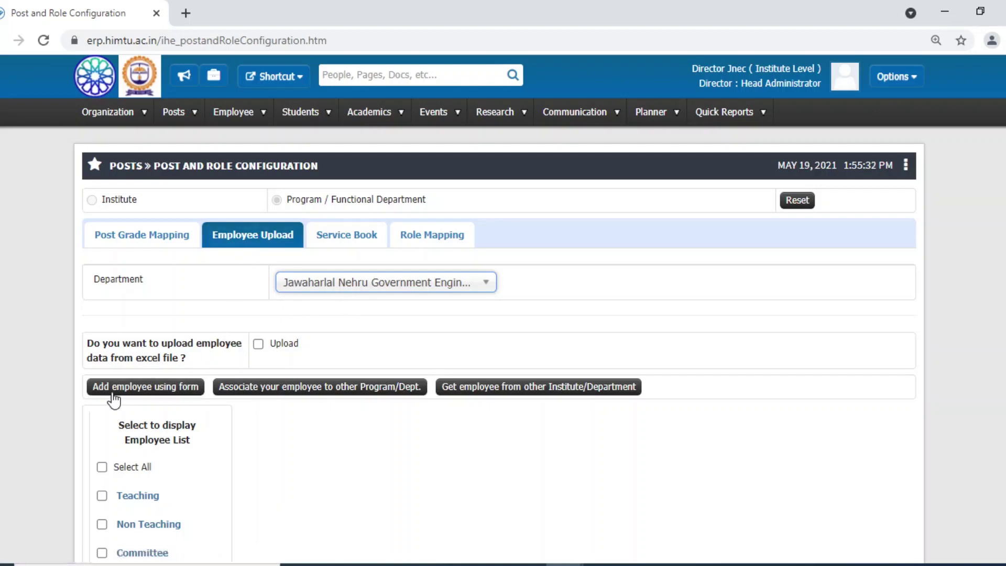
# Review the form for adding a new employee to the department and close it without saving
pyautogui.click(155, 390)
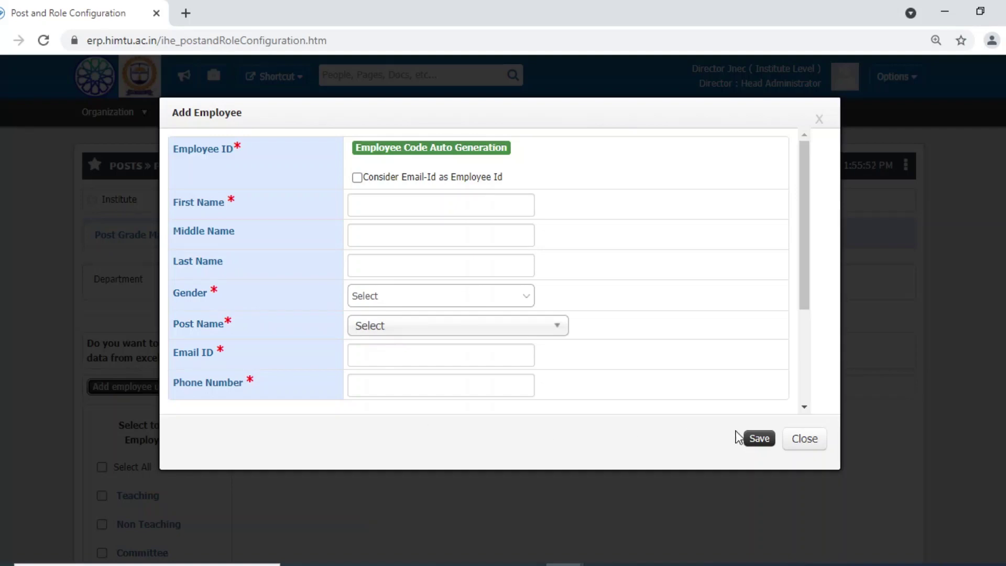
pyautogui.click(815, 440)
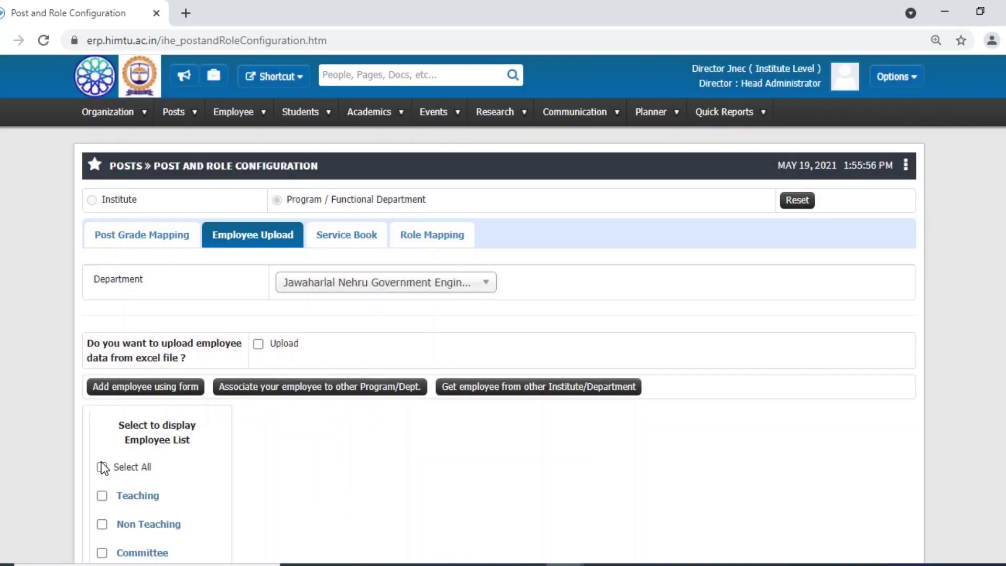
# Display the department's employee list with all employee categories selected and look through it
pyautogui.click(102, 465)
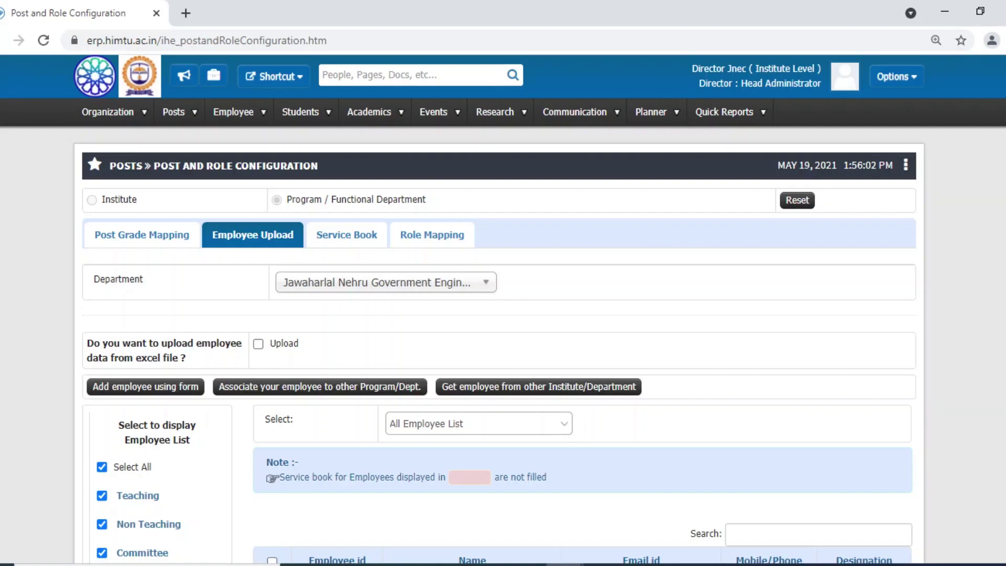
pyautogui.scroll(-10, 271, 478)
pyautogui.scroll(4, 522, 273)
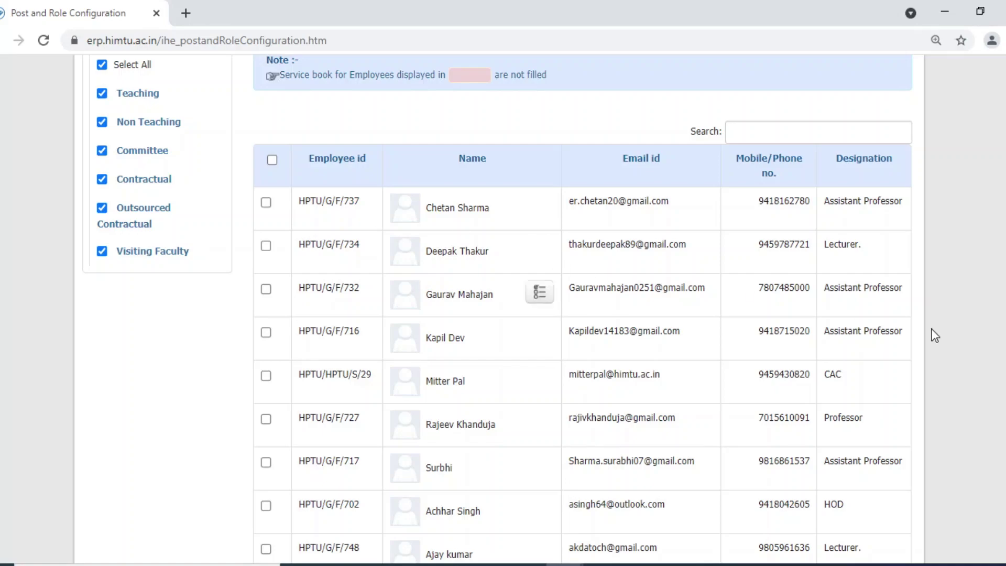
pyautogui.scroll(-10, 931, 334)
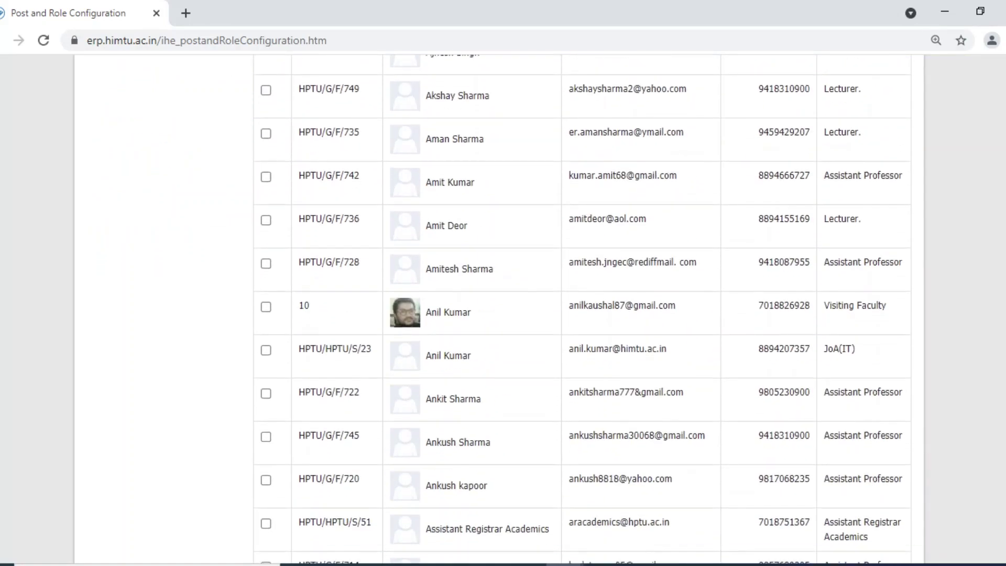
pyautogui.scroll(15, 271, 478)
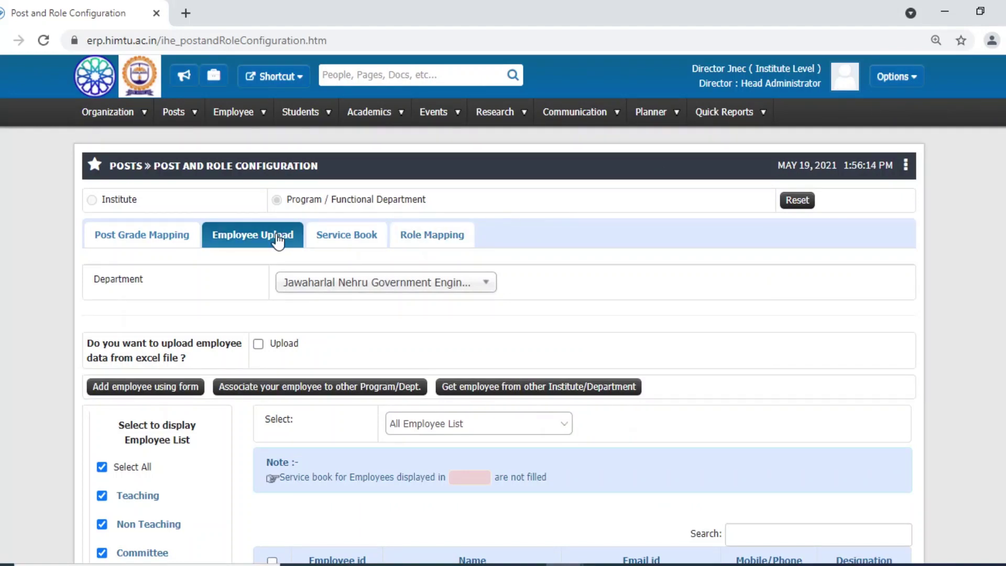
# Switch to the Academic Admin role and open Faculty Course Allocation for subject scheduling
pyautogui.click(892, 81)
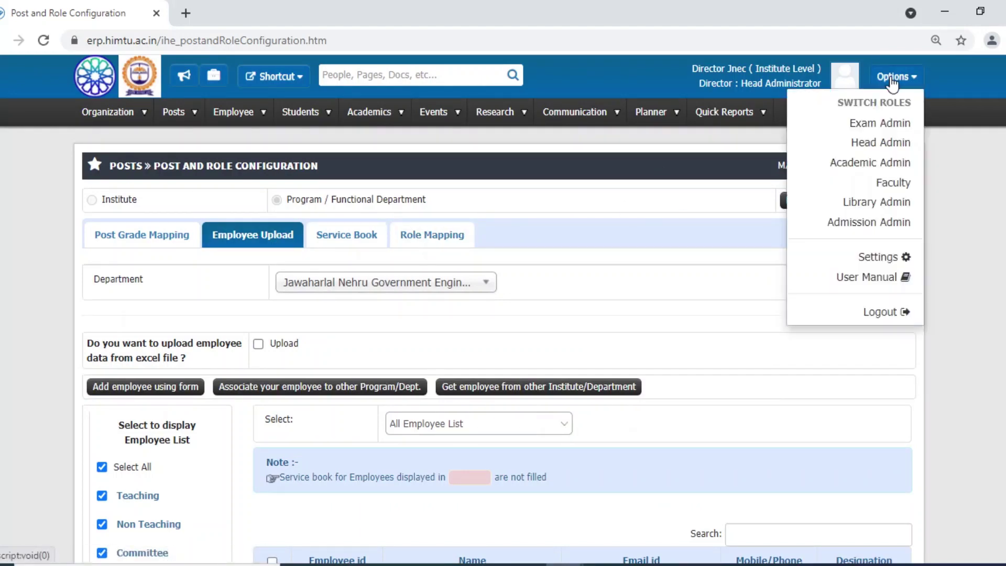
pyautogui.click(871, 164)
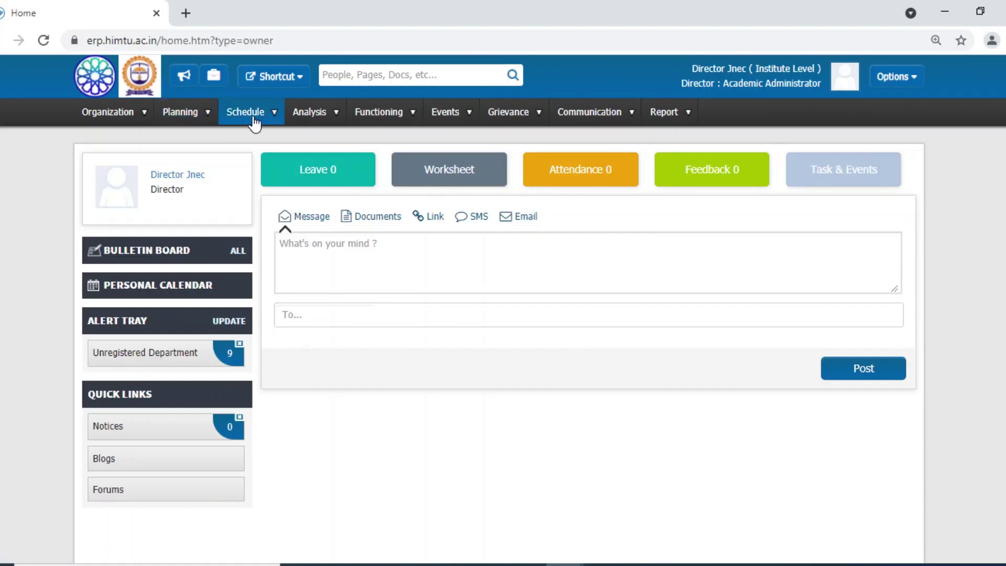
pyautogui.click(235, 118)
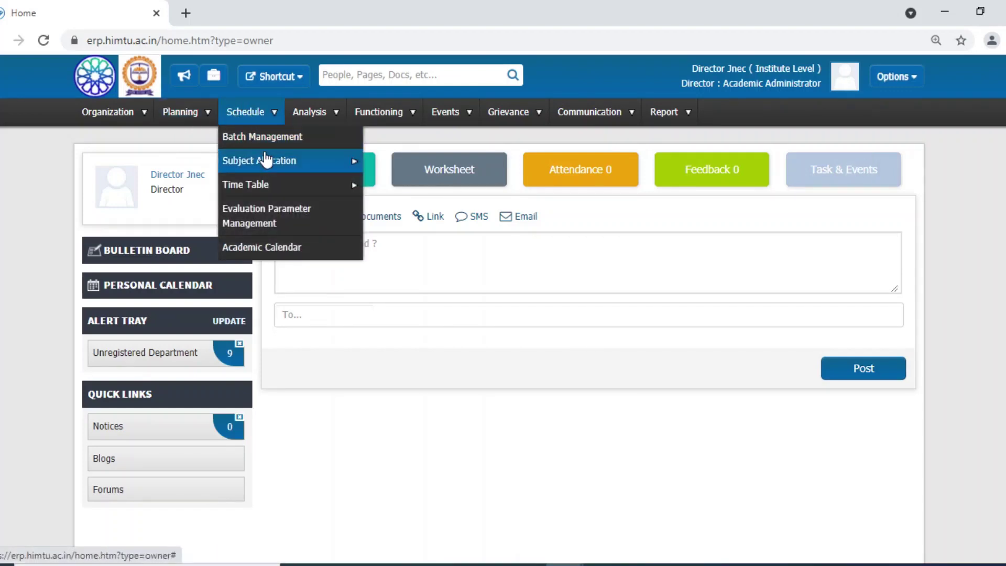
pyautogui.moveTo(266, 162)
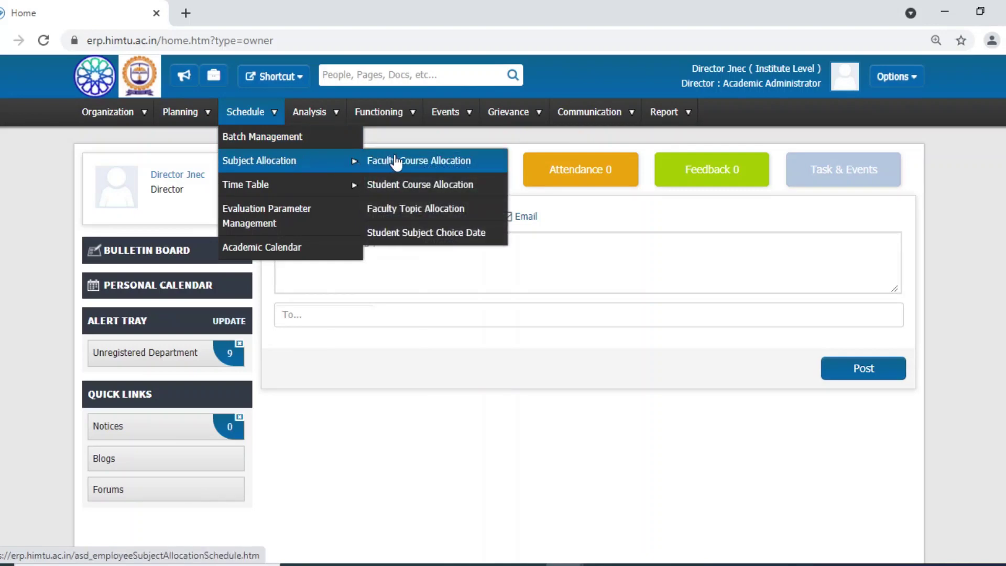
pyautogui.click(435, 162)
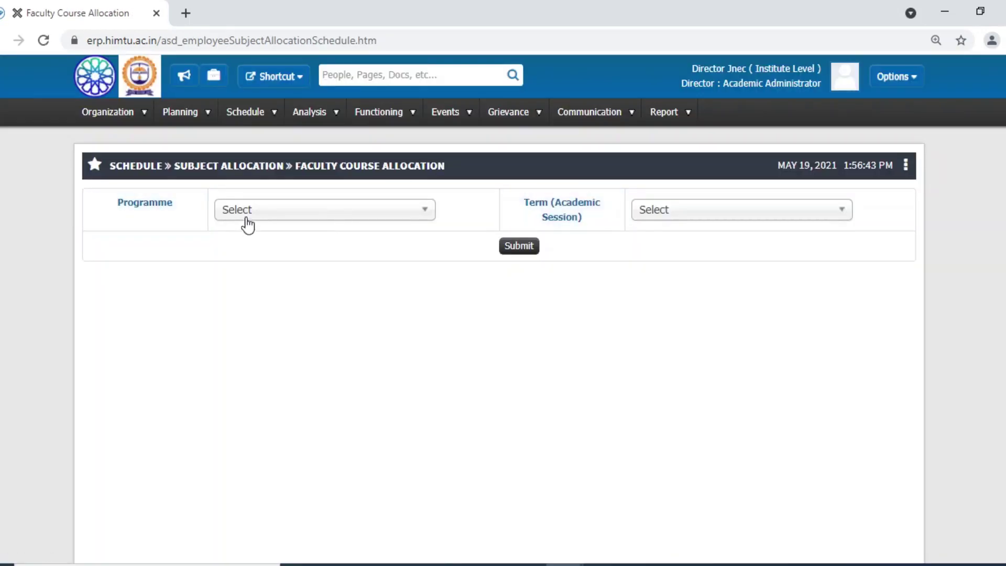
# Load the faculty course allocation grid for the college's programme and the term SEM II (2020-2024)
pyautogui.click(247, 211)
pyautogui.click(338, 366)
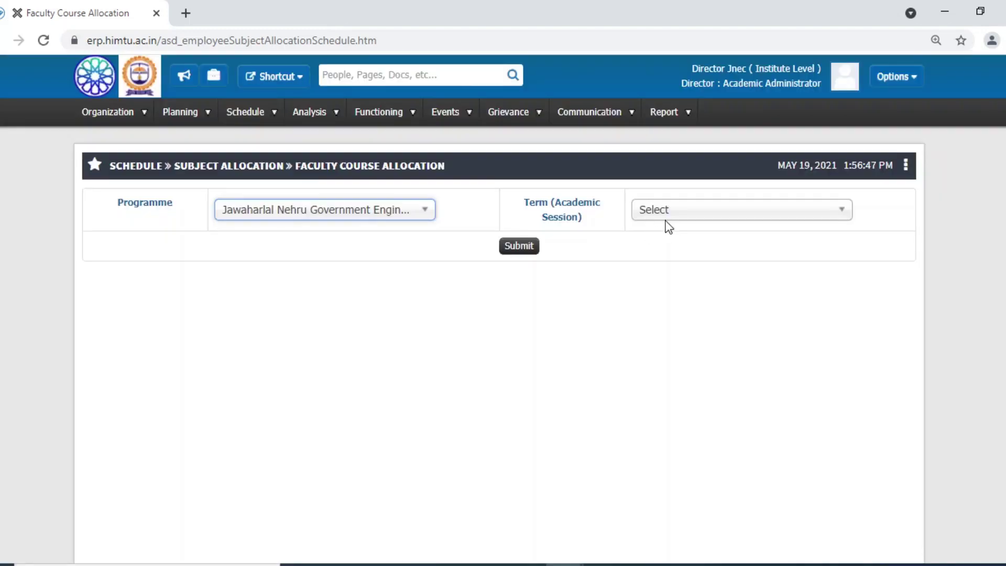
pyautogui.click(672, 218)
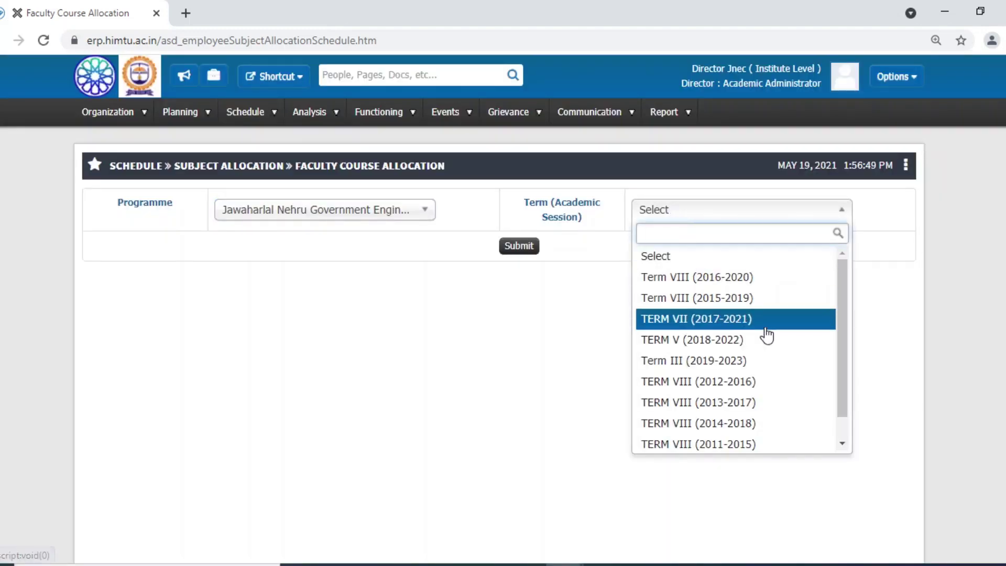
pyautogui.moveTo(840, 337); pyautogui.dragTo(858, 403)
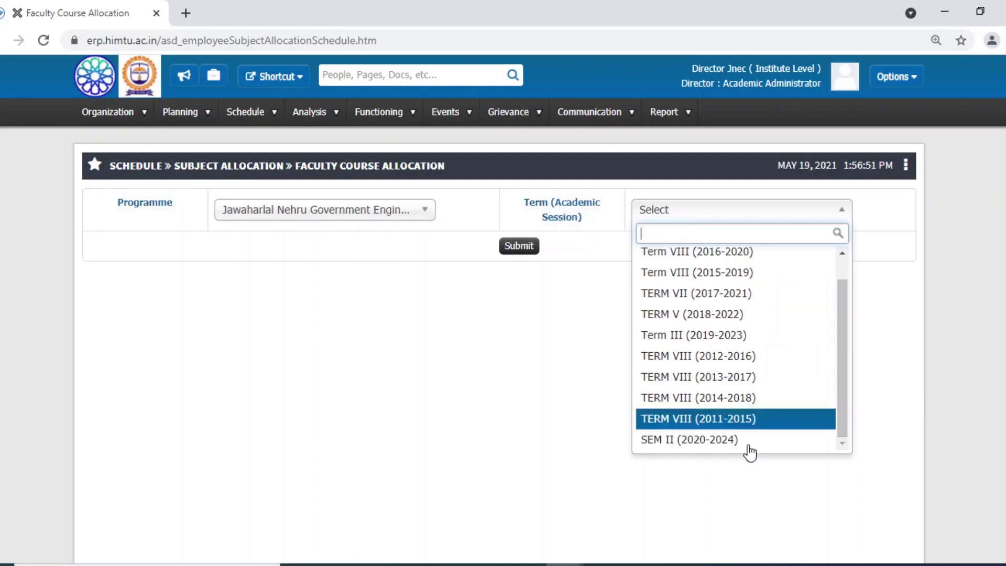
pyautogui.click(711, 442)
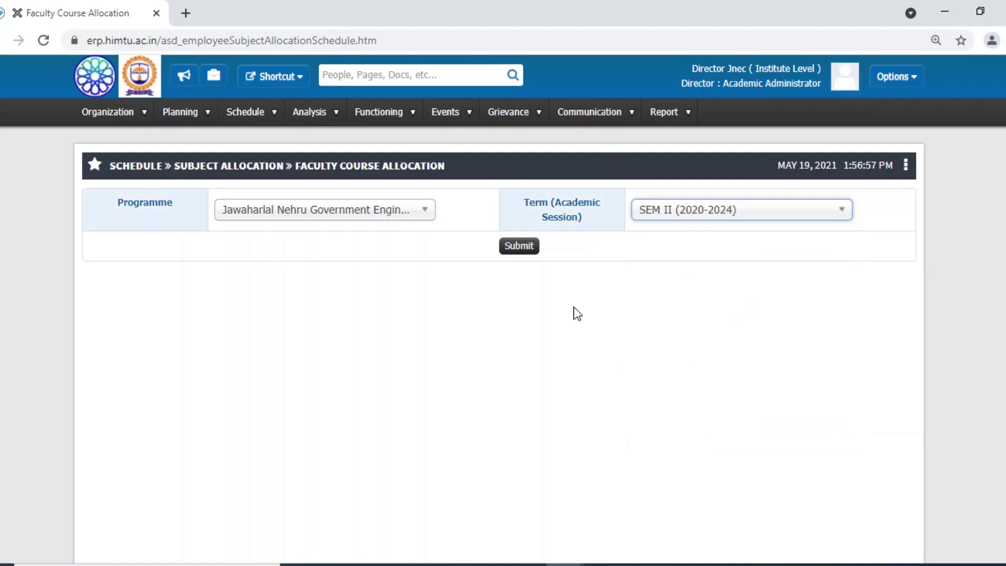
pyautogui.click(518, 245)
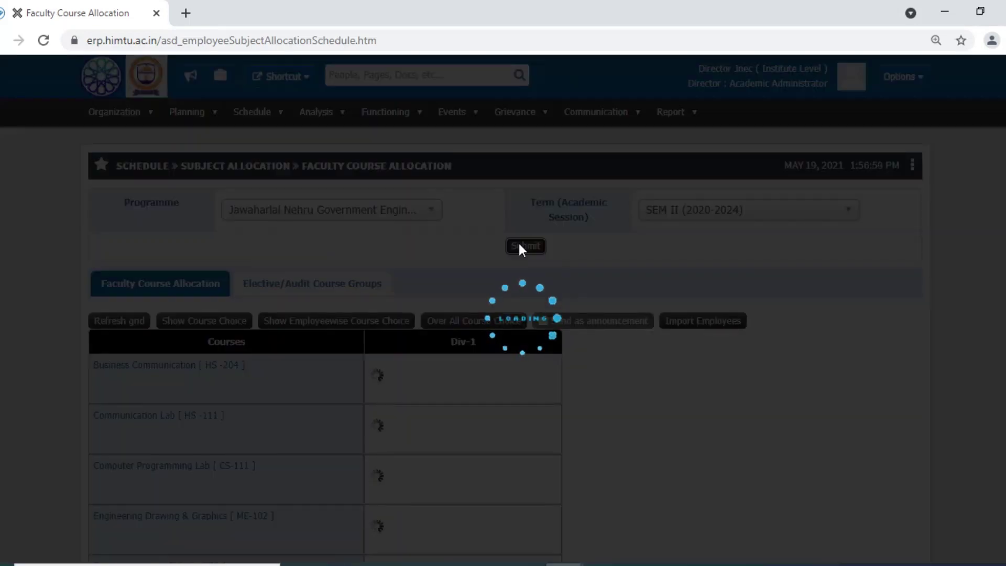
# Find the faculty member by first name and allocate them to Introduction to Computer Fundamentals and Programming in C++ for Div-1, saving the allocation
pyautogui.scroll(-3, 631, 263)
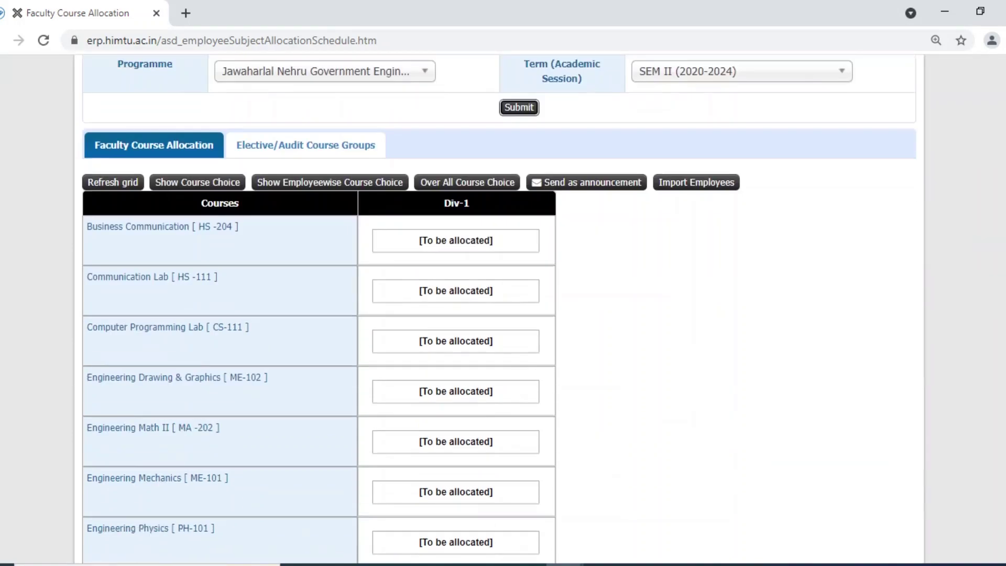
pyautogui.scroll(-5, 631, 262)
pyautogui.scroll(6, 631, 263)
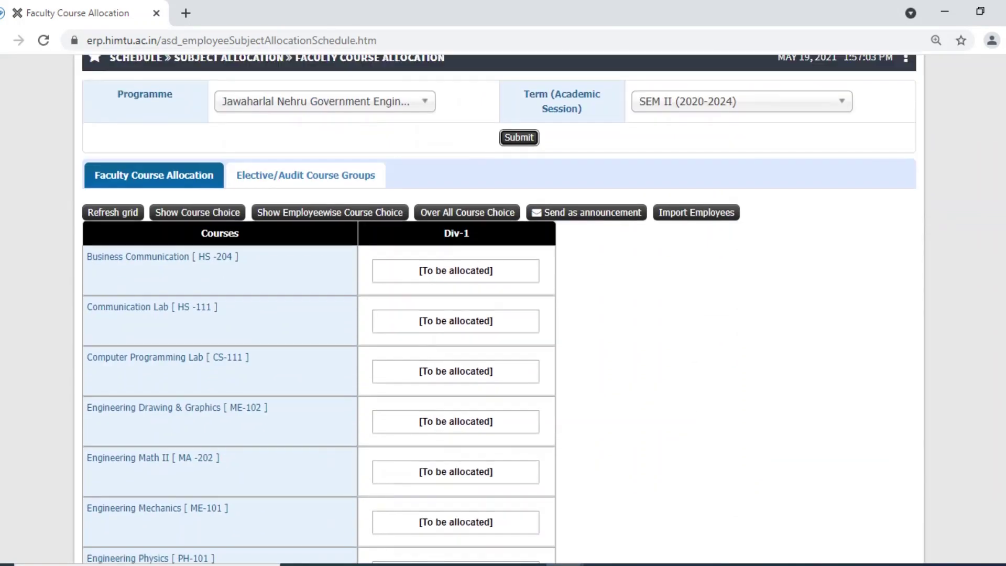
pyautogui.scroll(-4, 630, 263)
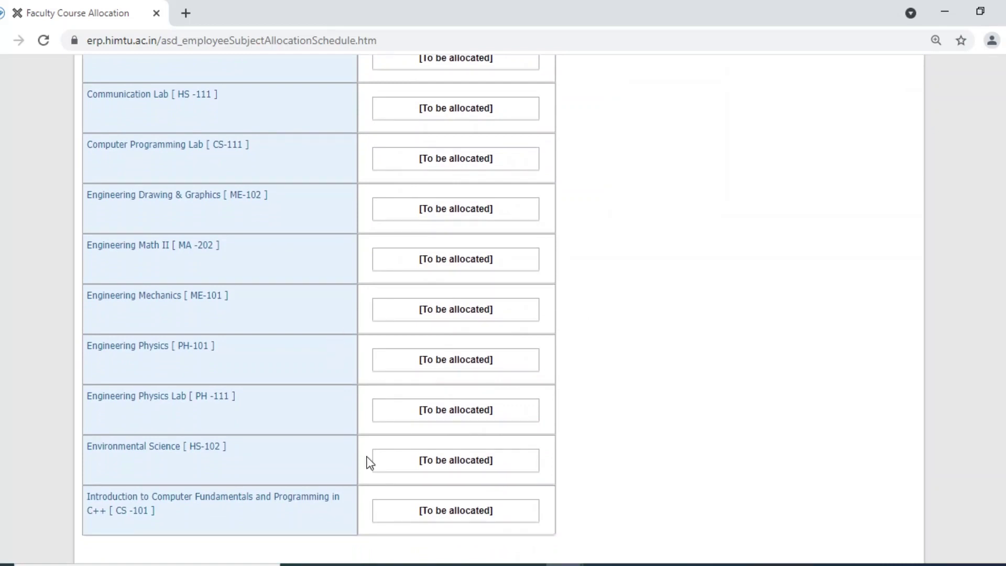
pyautogui.click(440, 510)
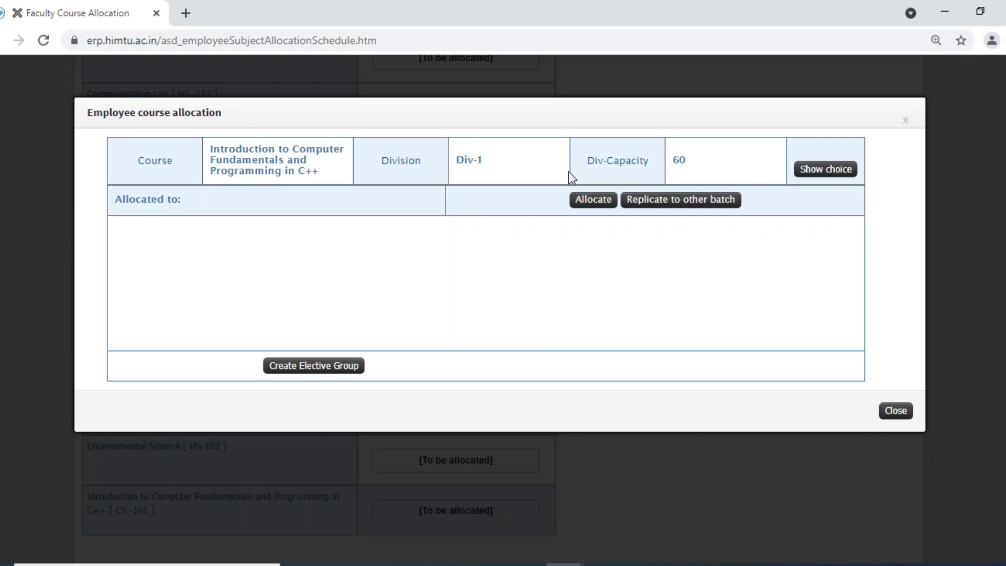
pyautogui.click(587, 204)
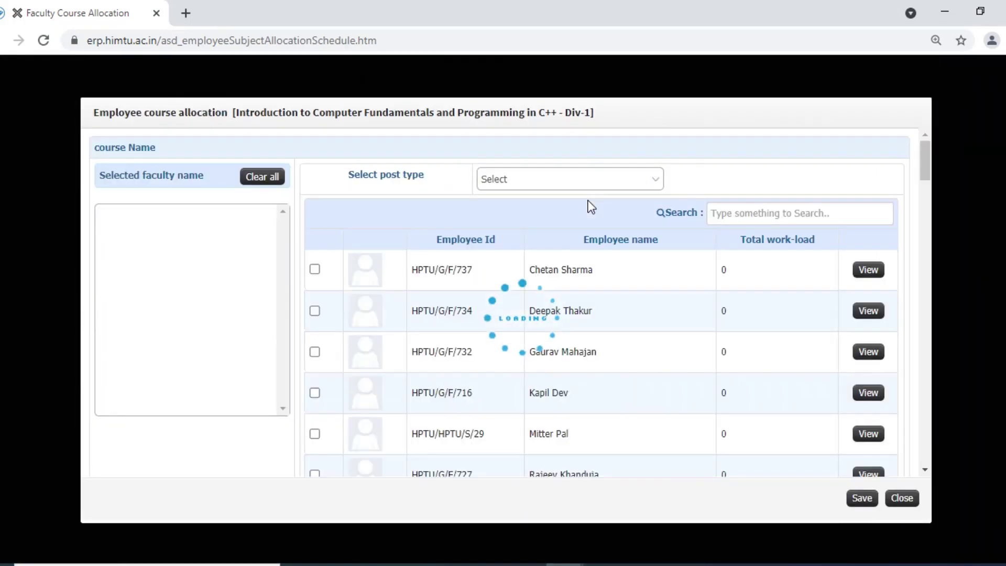
pyautogui.click(768, 214)
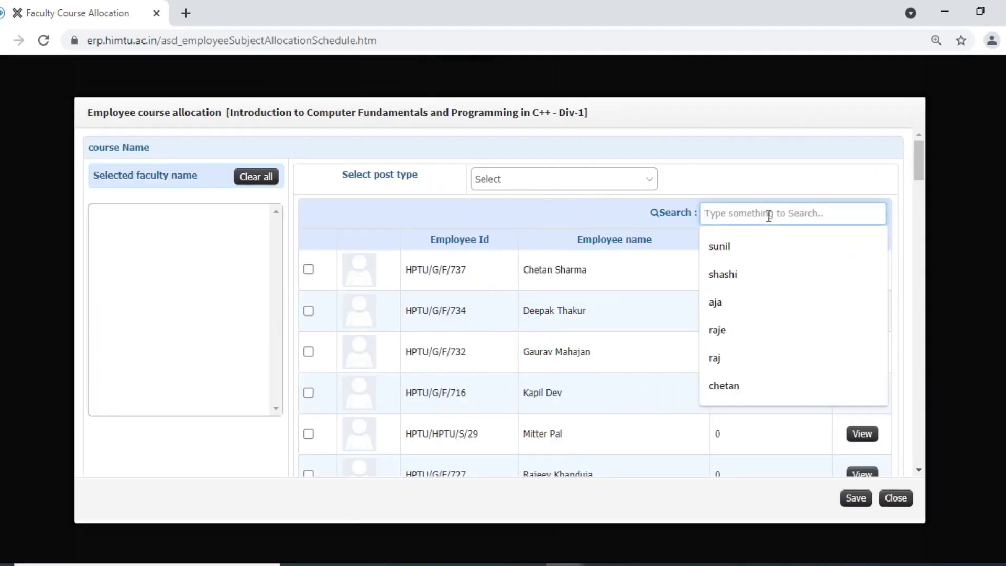
pyautogui.write('shashi')
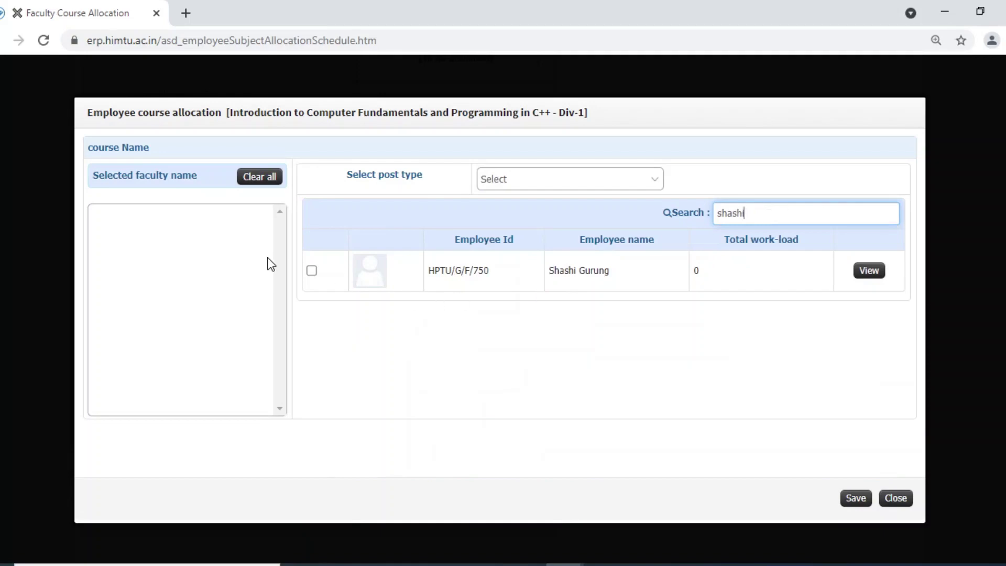
pyautogui.click(312, 270)
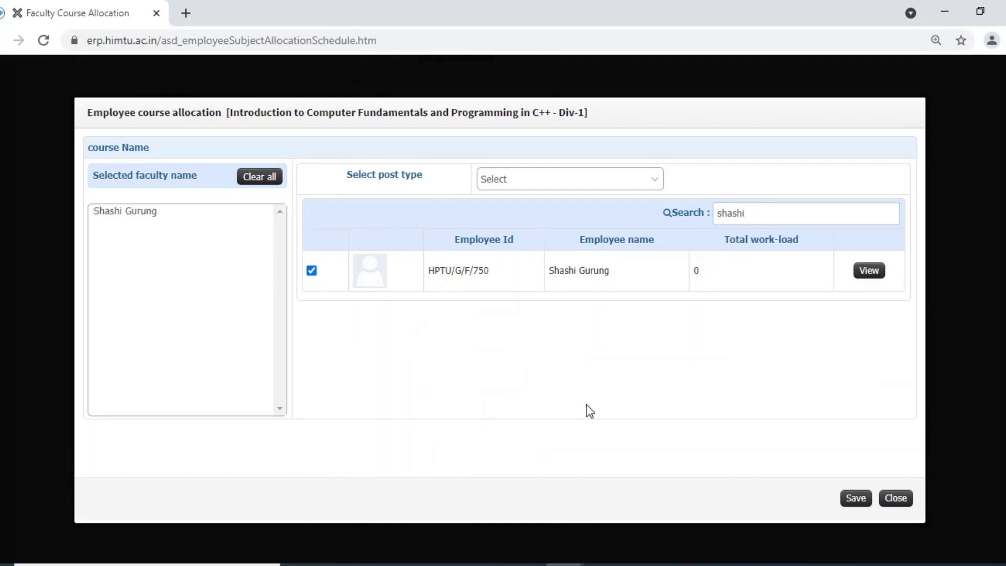
pyautogui.click(855, 496)
pyautogui.click(890, 474)
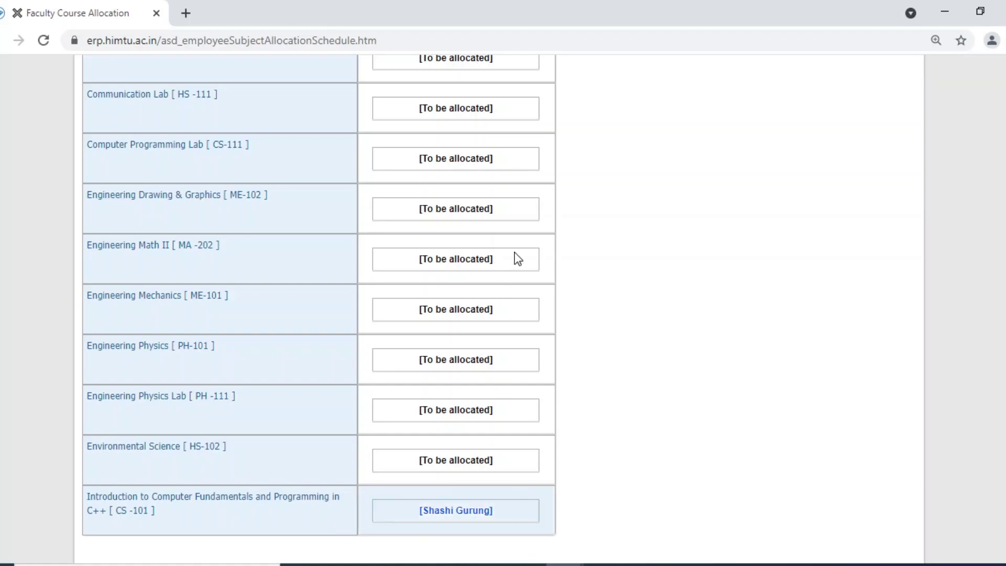
# Find the same faculty member by first name and allocate them to Computer Programming Lab for Div-1, saving the allocation
pyautogui.scroll(2, 319, 299)
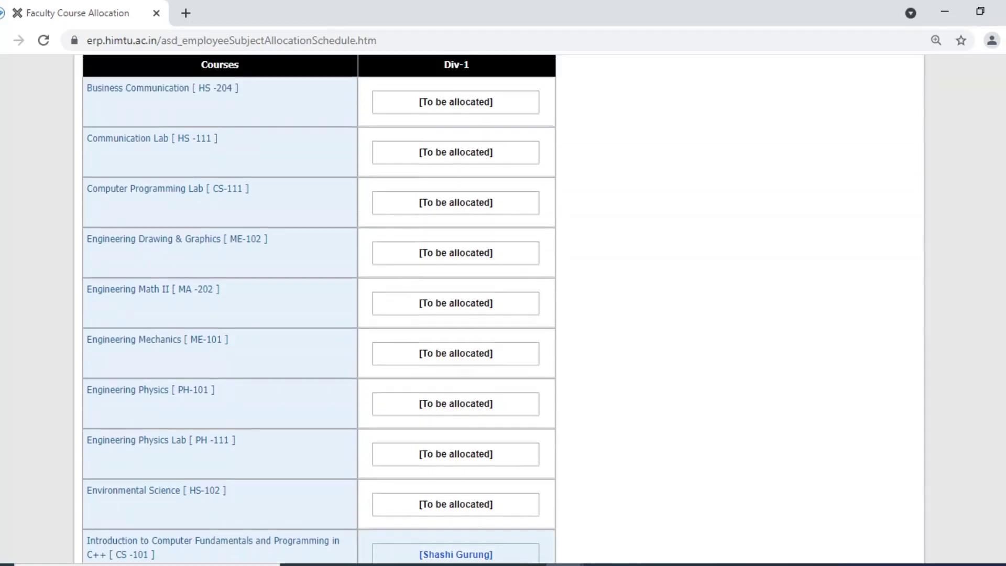
pyautogui.click(470, 234)
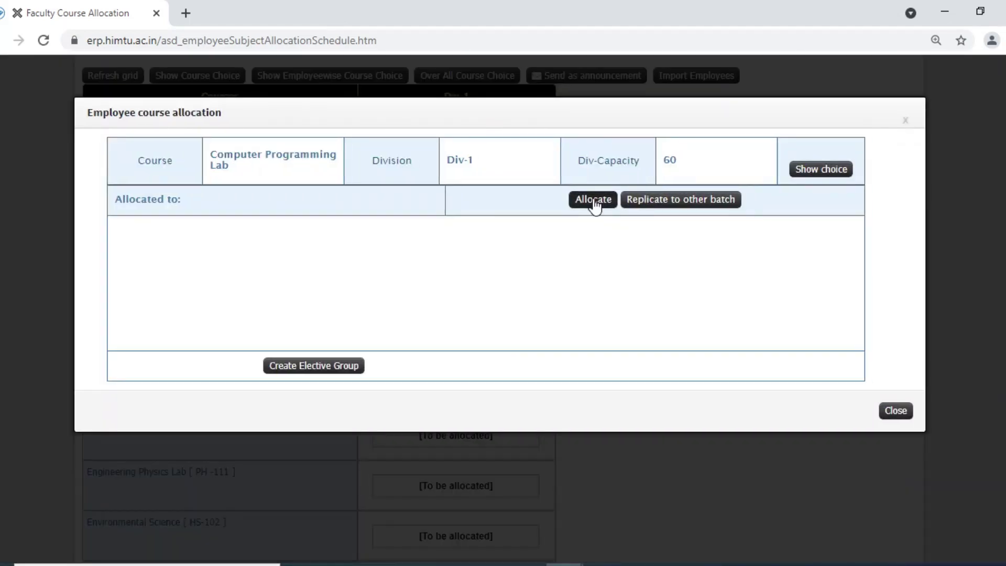
pyautogui.click(593, 199)
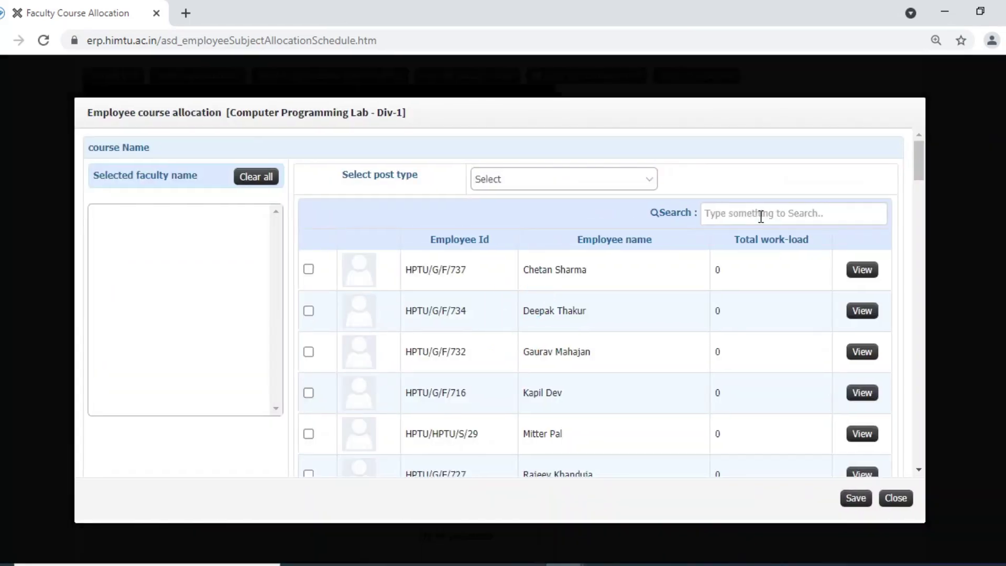
pyautogui.click(761, 215)
pyautogui.write('shashi')
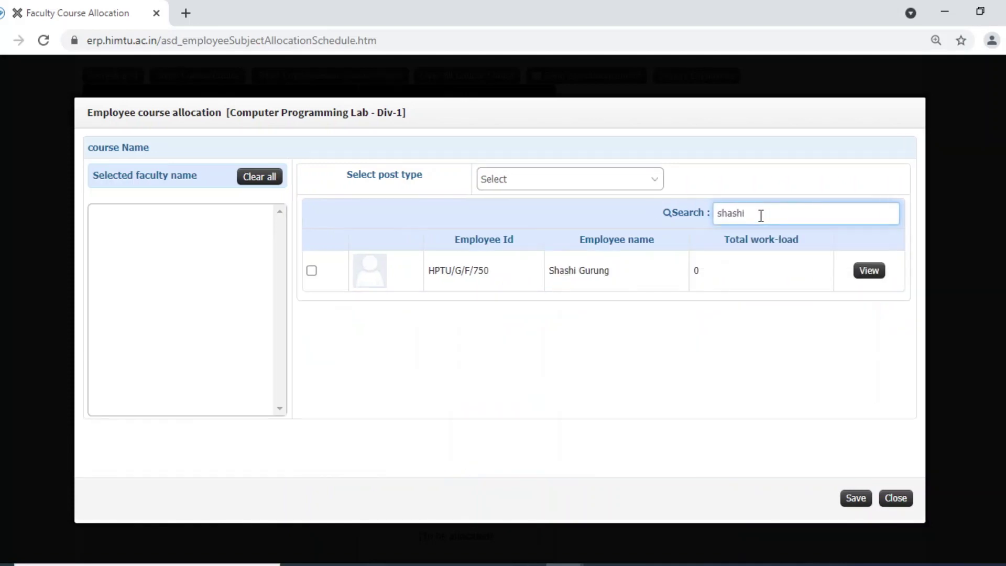
pyautogui.click(312, 270)
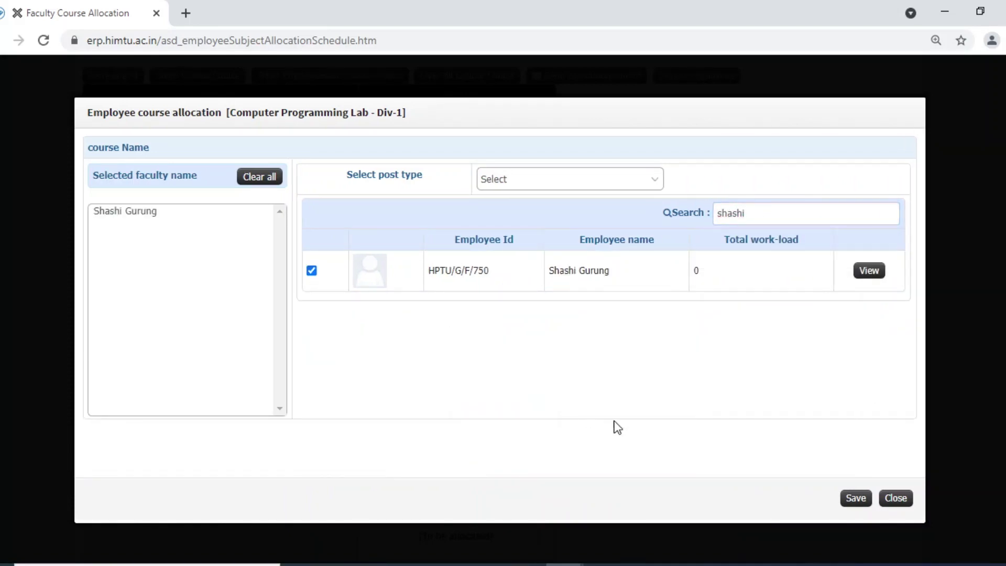
pyautogui.click(858, 498)
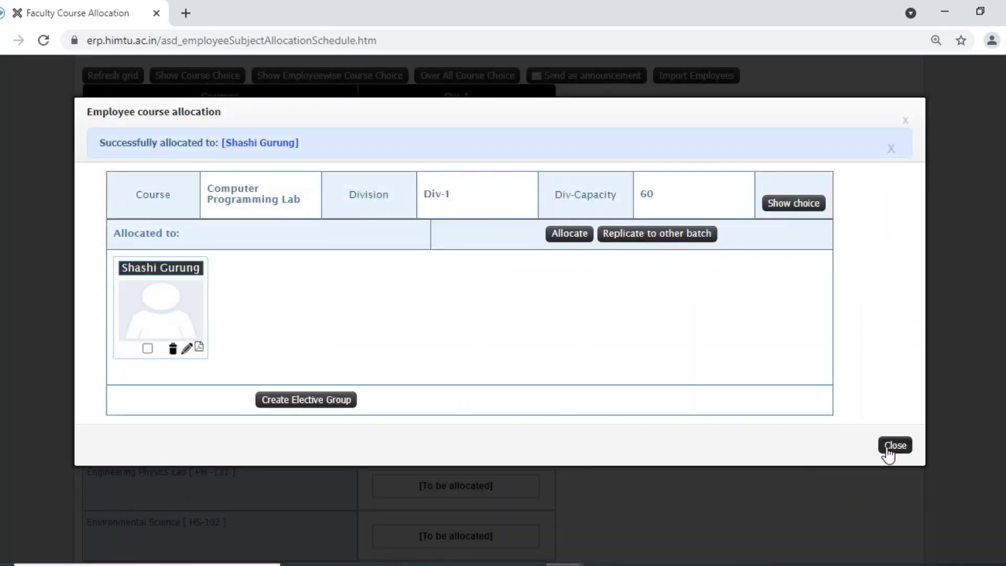
pyautogui.click(885, 447)
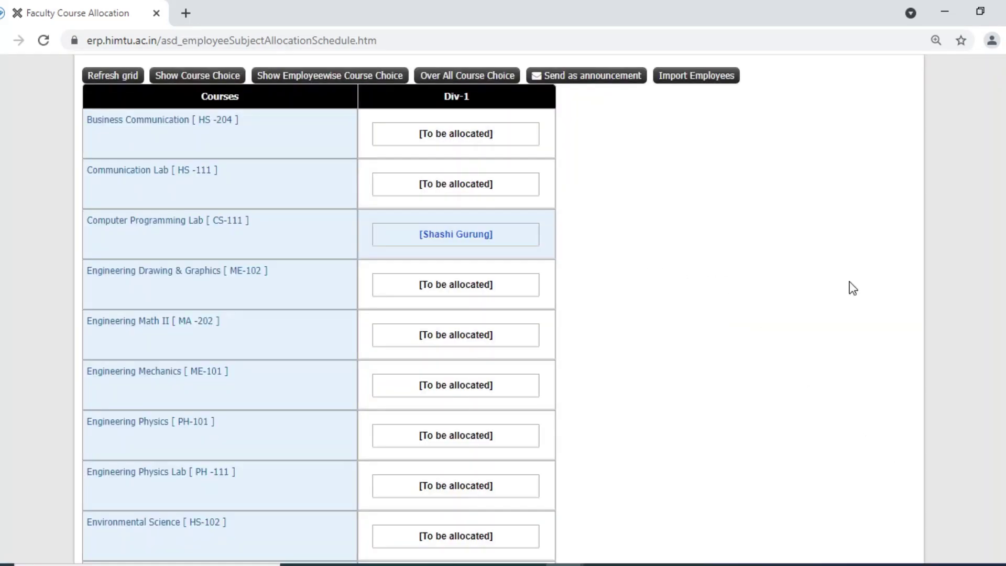
# Open Student Course Allocation for subject scheduling
pyautogui.scroll(5, 503, 309)
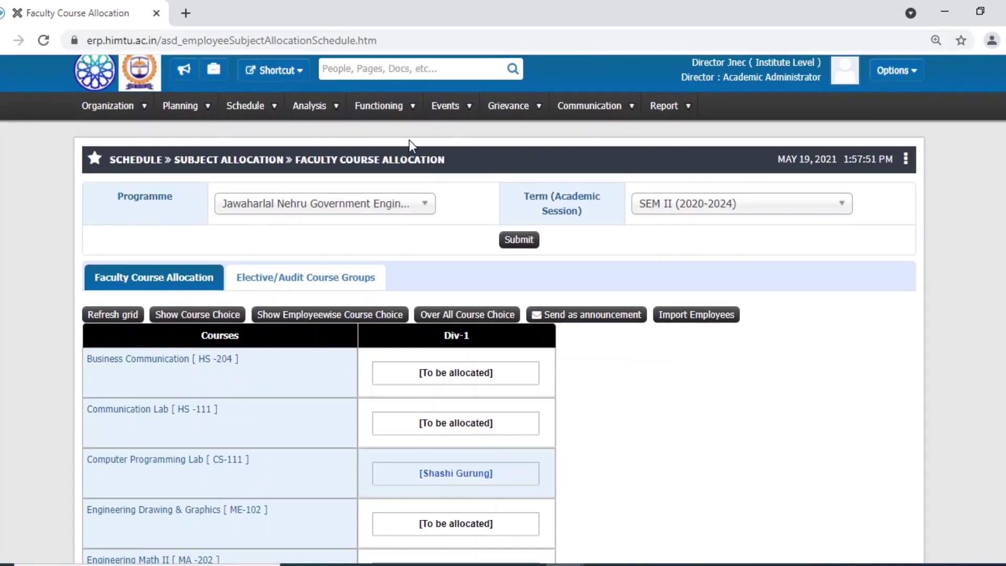
pyautogui.click(247, 105)
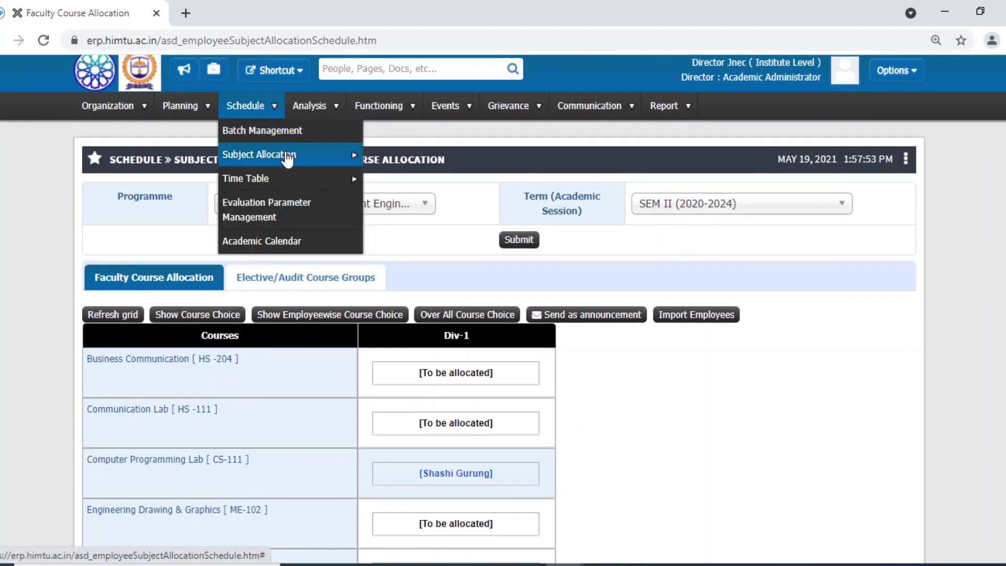
pyautogui.moveTo(285, 156)
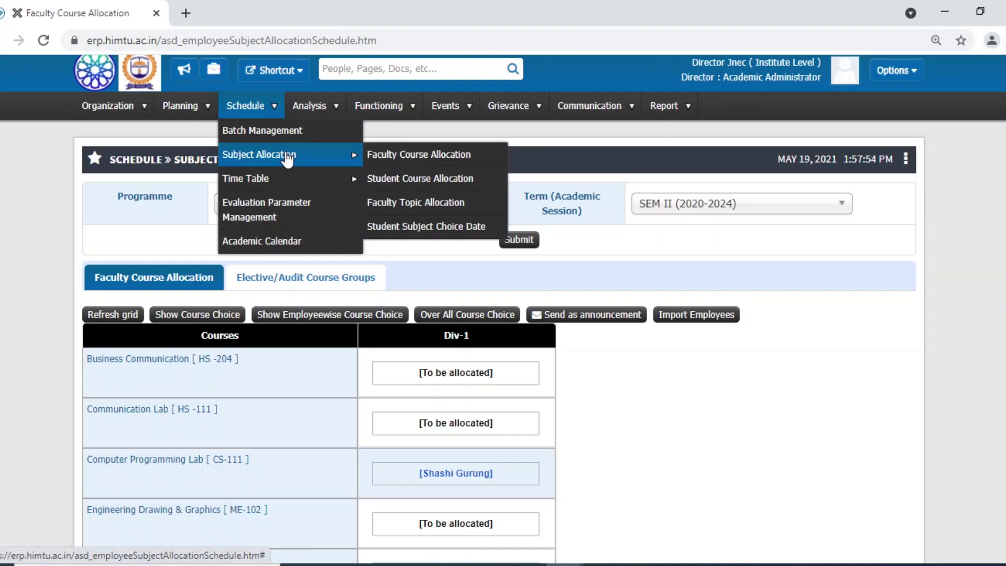
pyautogui.click(408, 179)
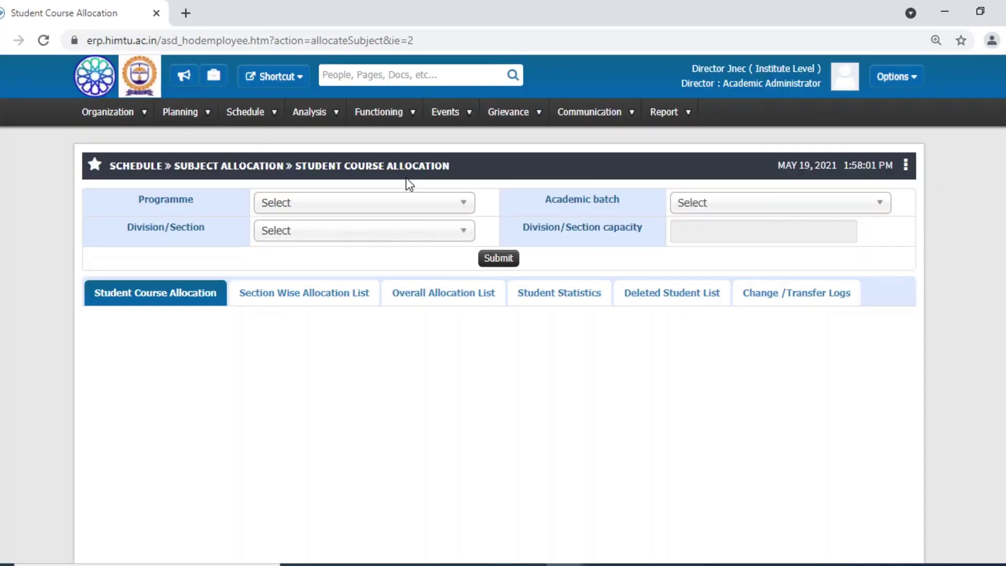
# Load the student course allocation list for the college's Mechanical Engineering programme, academic batch SEM II (2020-2024), Div-1
pyautogui.click(376, 204)
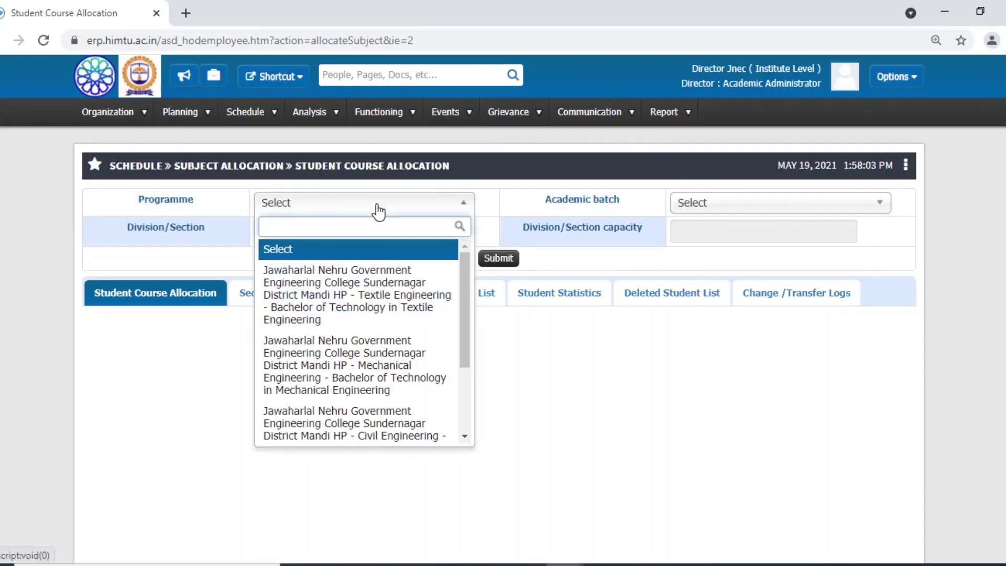
pyautogui.click(416, 361)
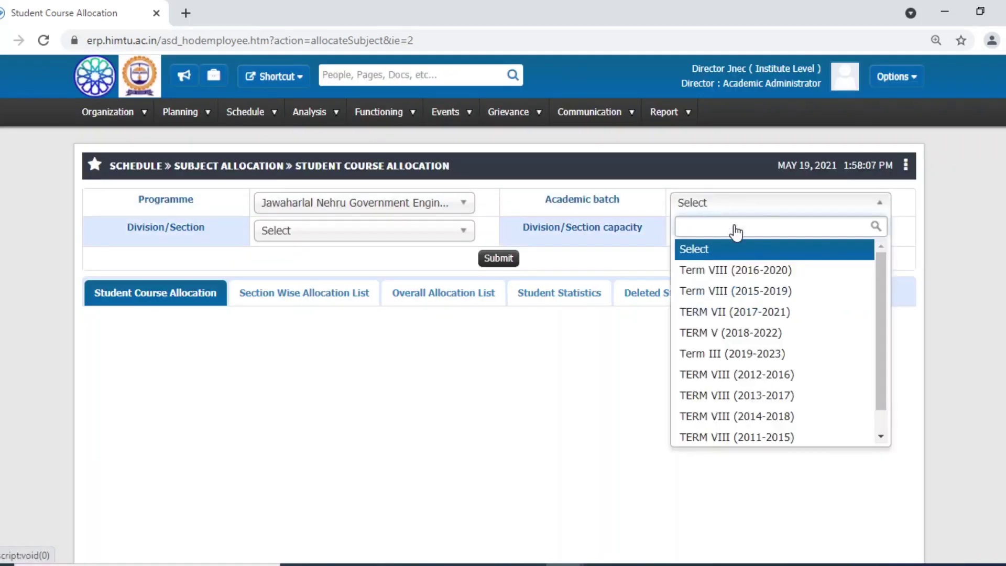
pyautogui.scroll(-1, 878, 335)
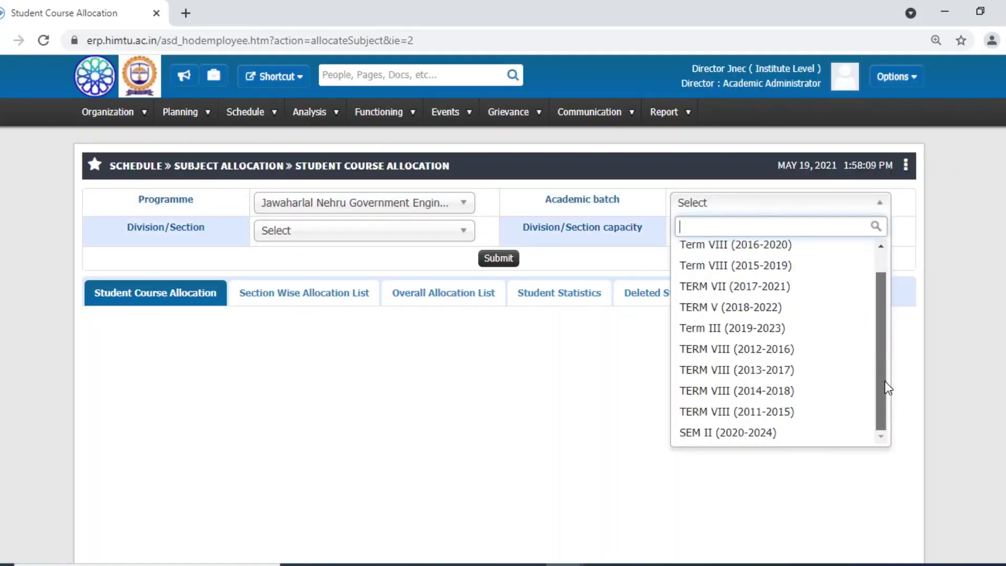
pyautogui.click(718, 437)
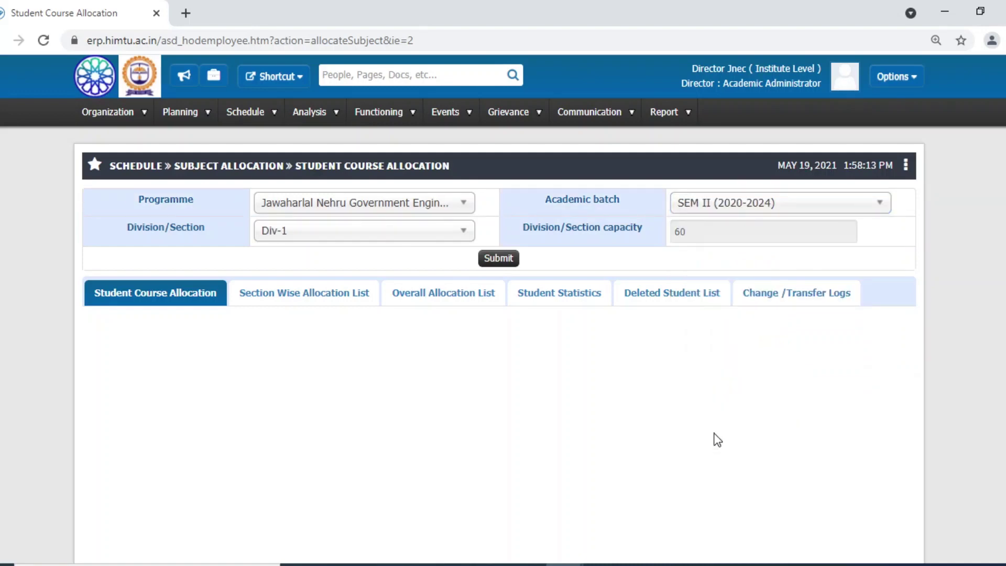
pyautogui.moveTo(718, 440); pyautogui.dragTo(597, 399)
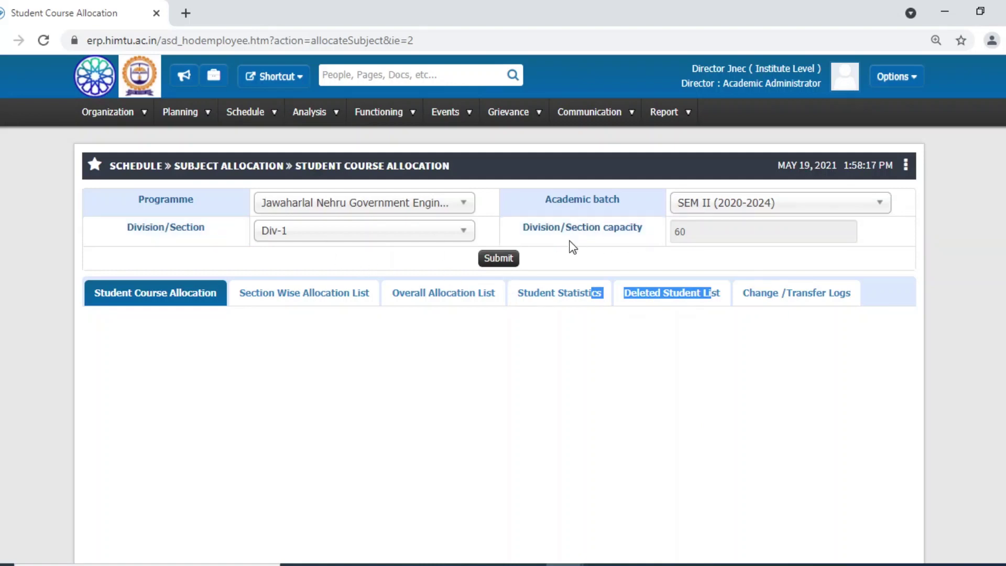
pyautogui.click(494, 260)
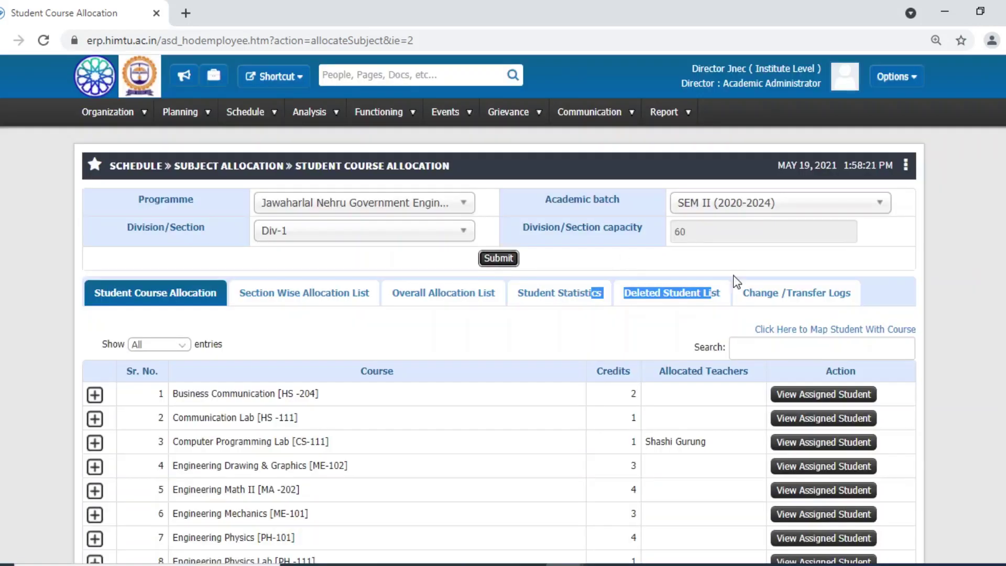
# Check the students assigned to Computer Programming Lab and dismiss the notice
pyautogui.scroll(-2, 708, 319)
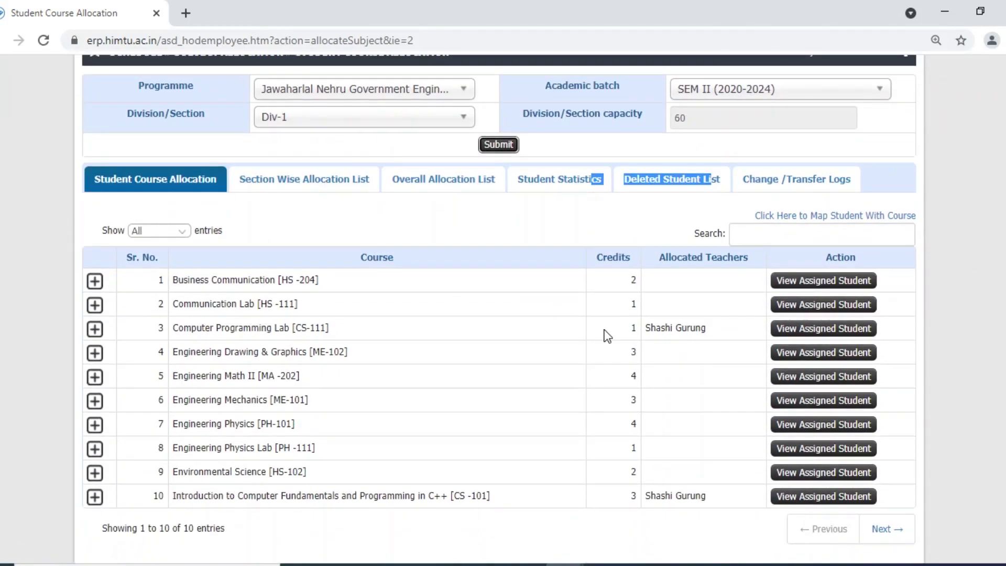
pyautogui.click(815, 330)
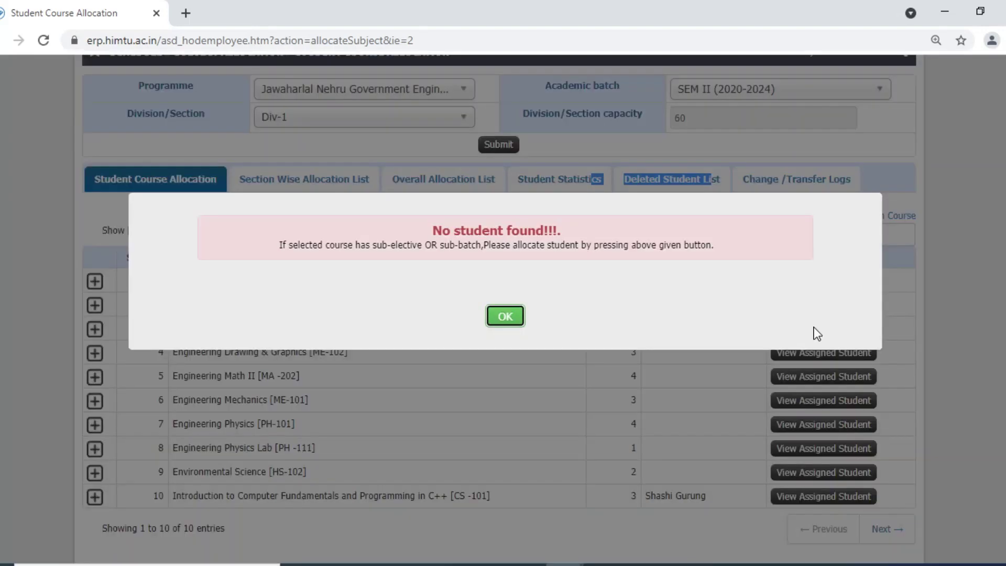
pyautogui.click(504, 316)
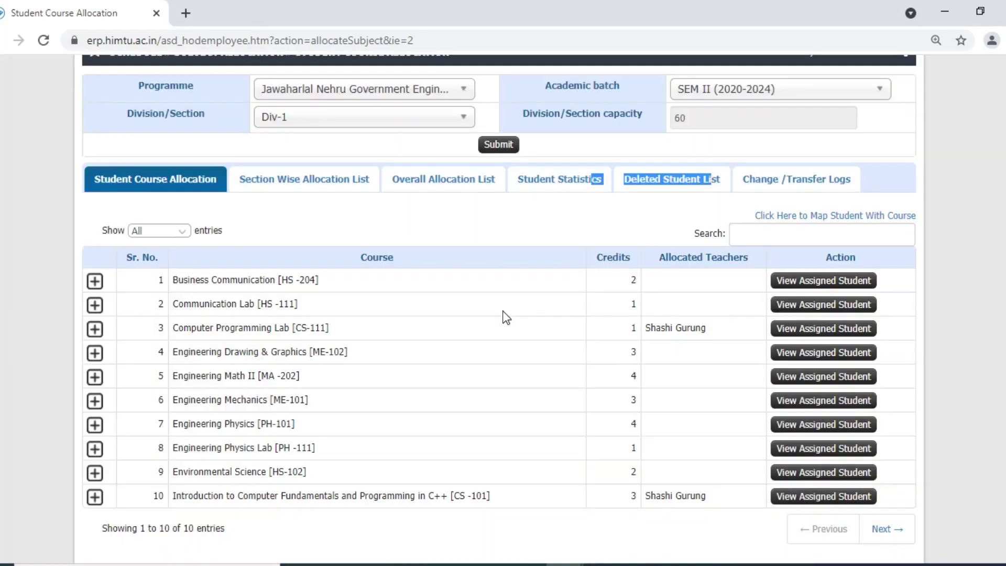
# Map the students of the selected division to its main courses and confirm the allocation
pyautogui.click(824, 219)
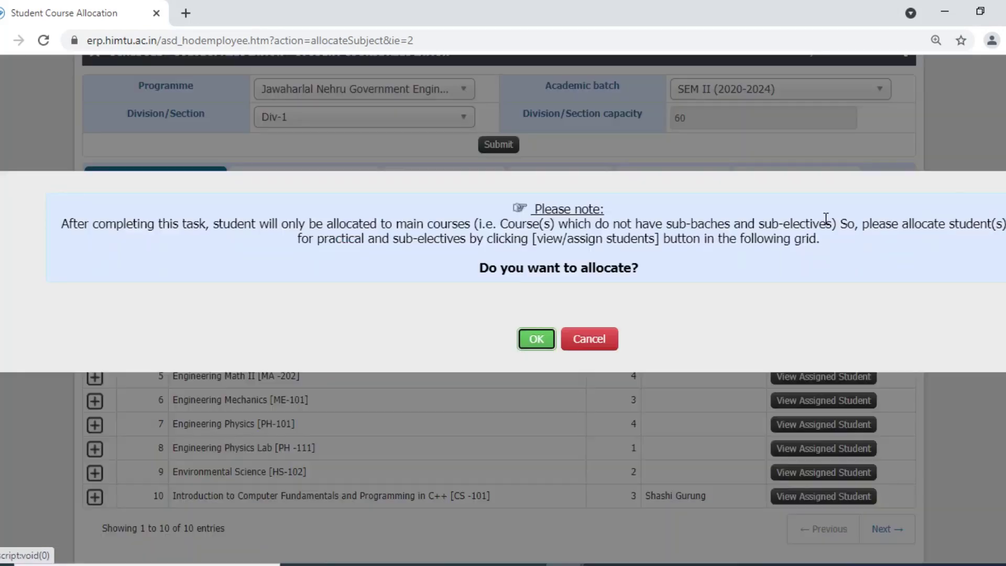
pyautogui.click(536, 340)
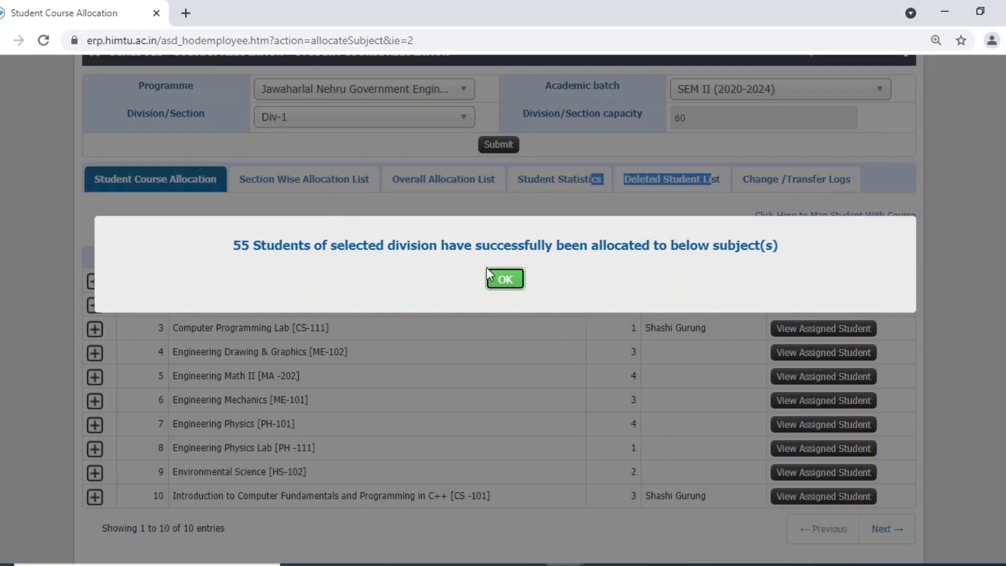
pyautogui.click(514, 278)
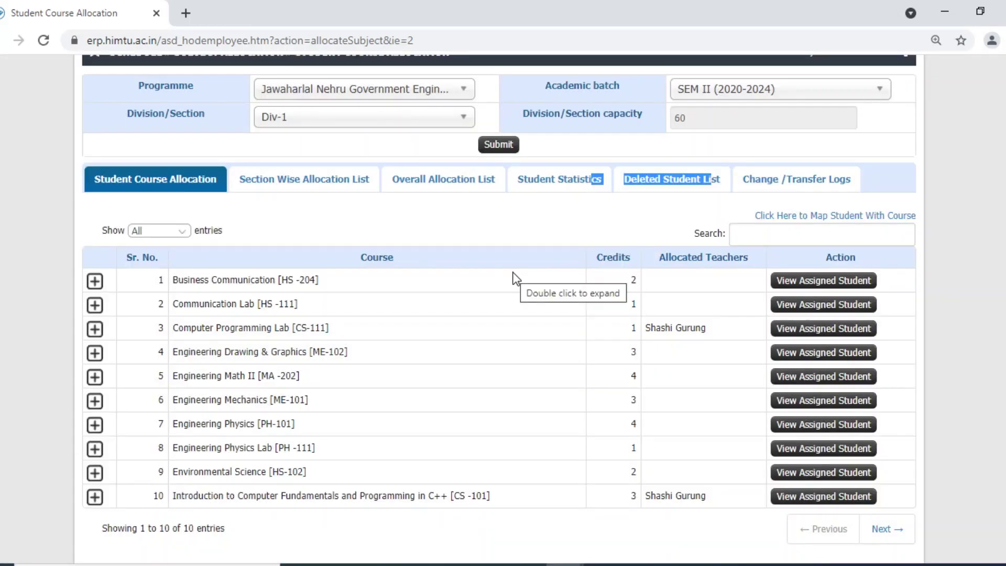
# Display the students assigned to Computer Programming Lab and look through the whole list with its allocation dates
pyautogui.click(800, 331)
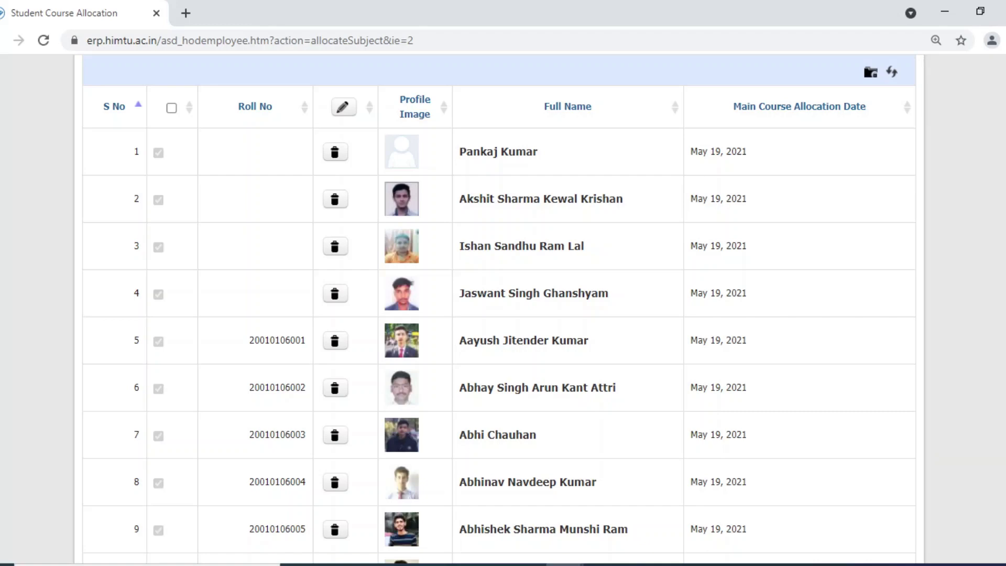
pyautogui.scroll(-3, 498, 310)
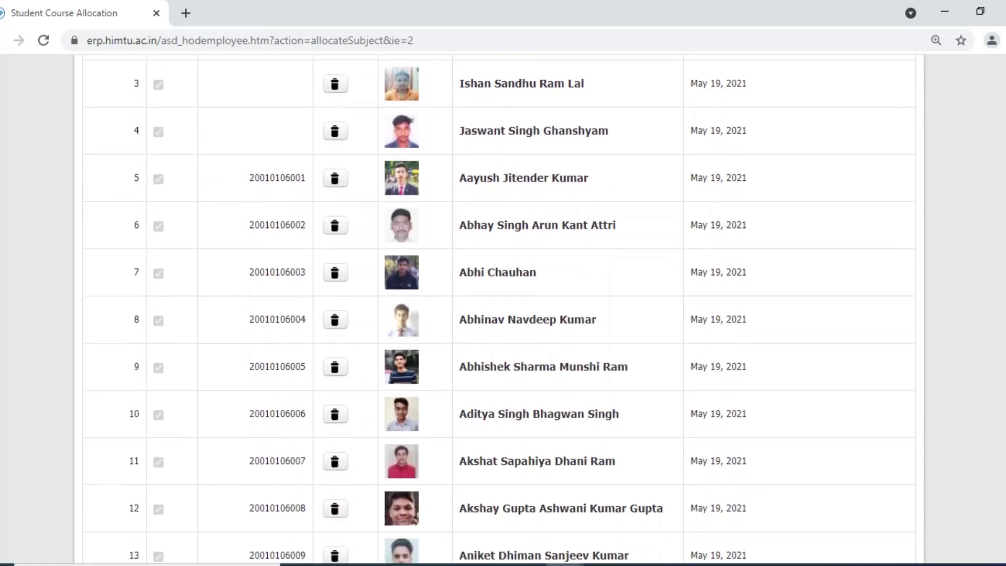
pyautogui.scroll(-8, 499, 309)
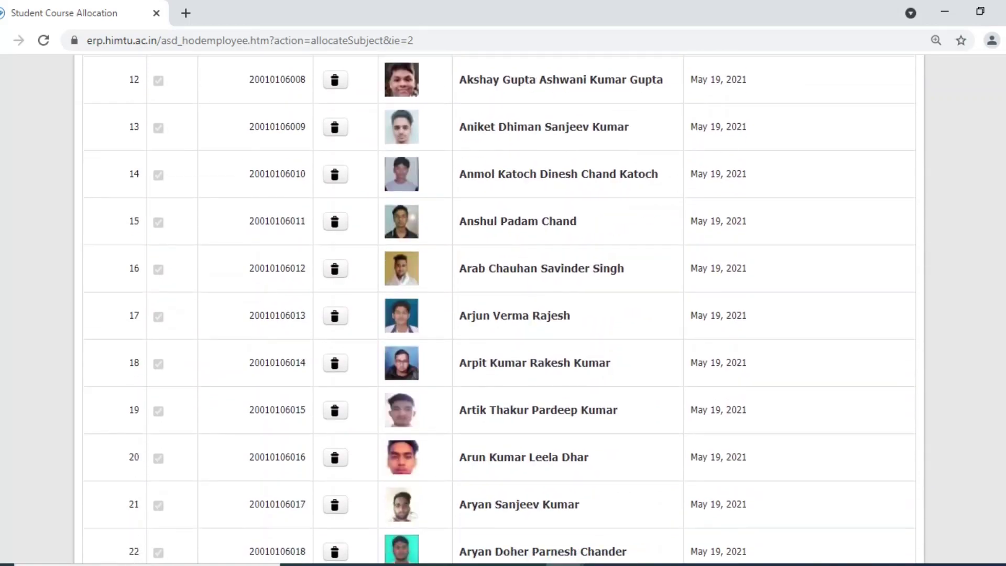
pyautogui.scroll(-20, 499, 309)
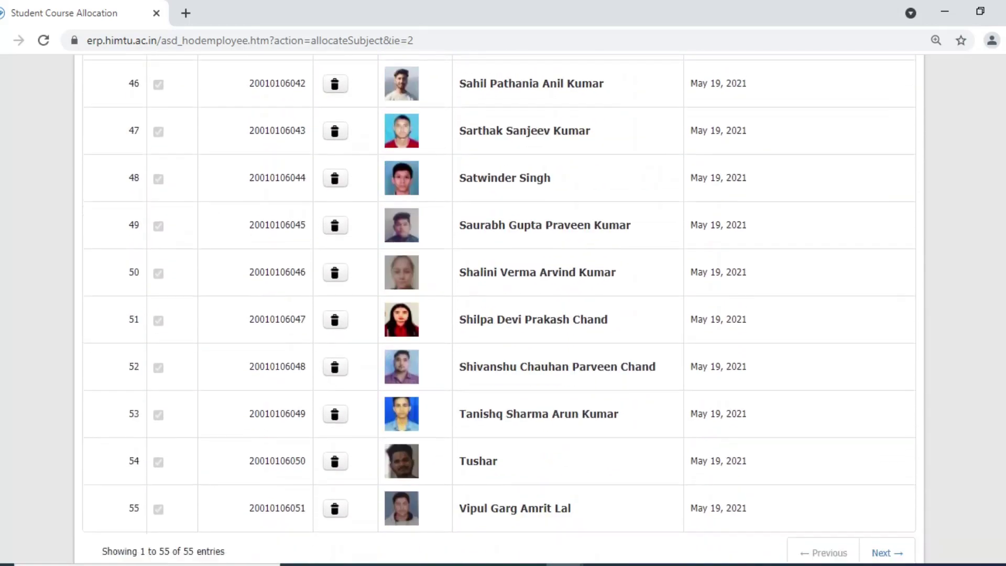
pyautogui.scroll(20, 993, 157)
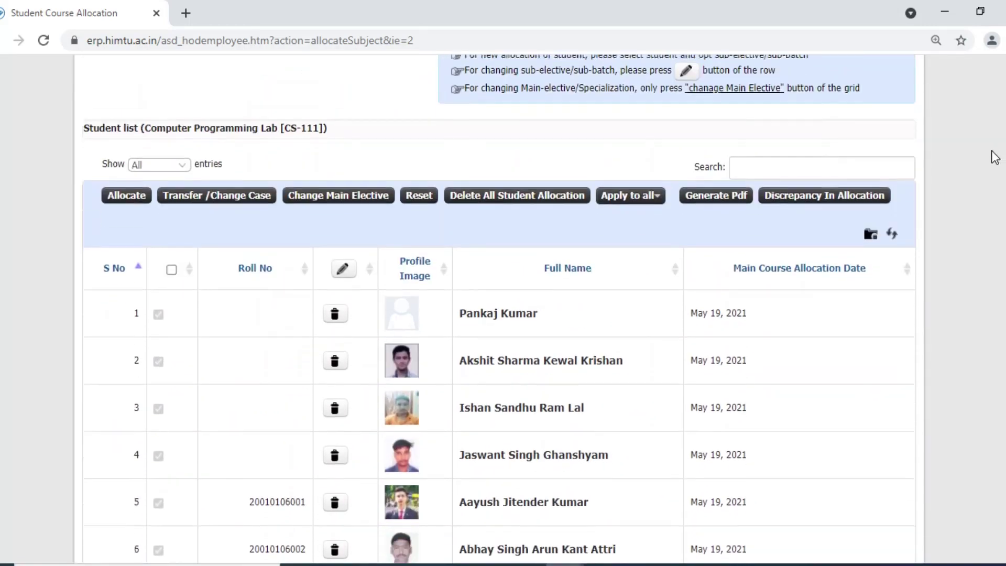
pyautogui.scroll(-3, 994, 157)
pyautogui.scroll(-1, 1000, 176)
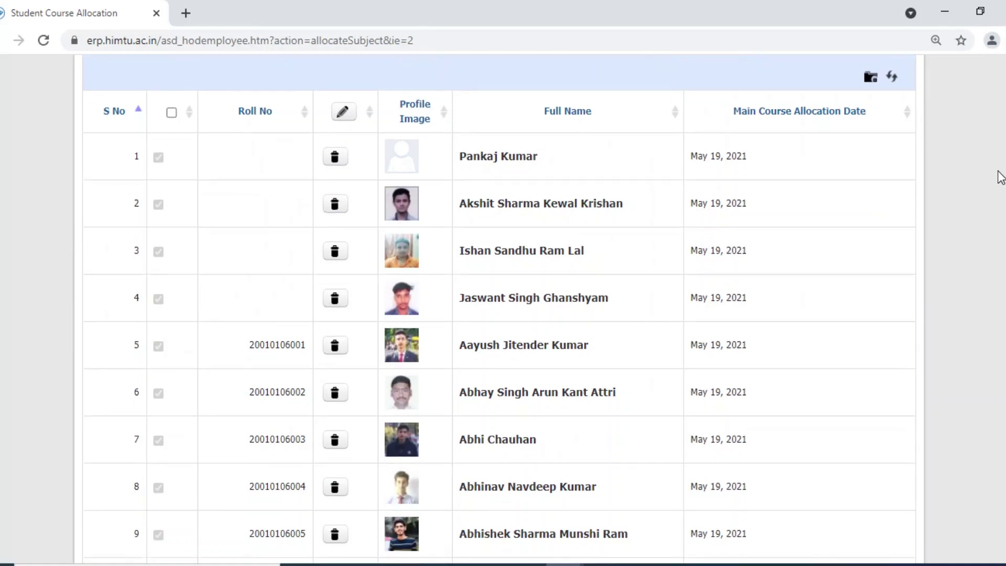
# Set the main course allocation date to May 1, 2021 for all Computer Programming Lab students and review the dates in the list
pyautogui.scroll(1, 1000, 176)
pyautogui.click(766, 176)
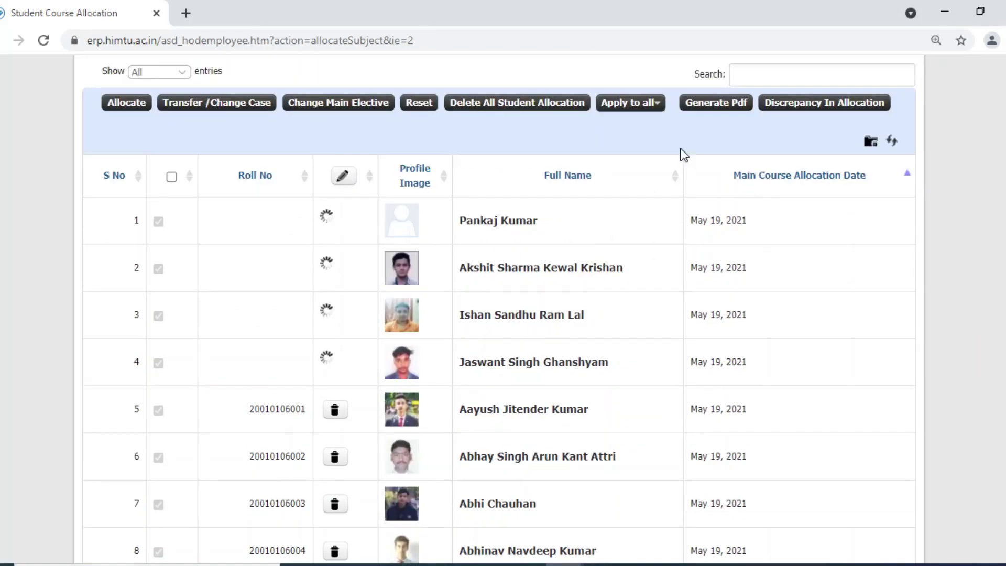
pyautogui.click(635, 105)
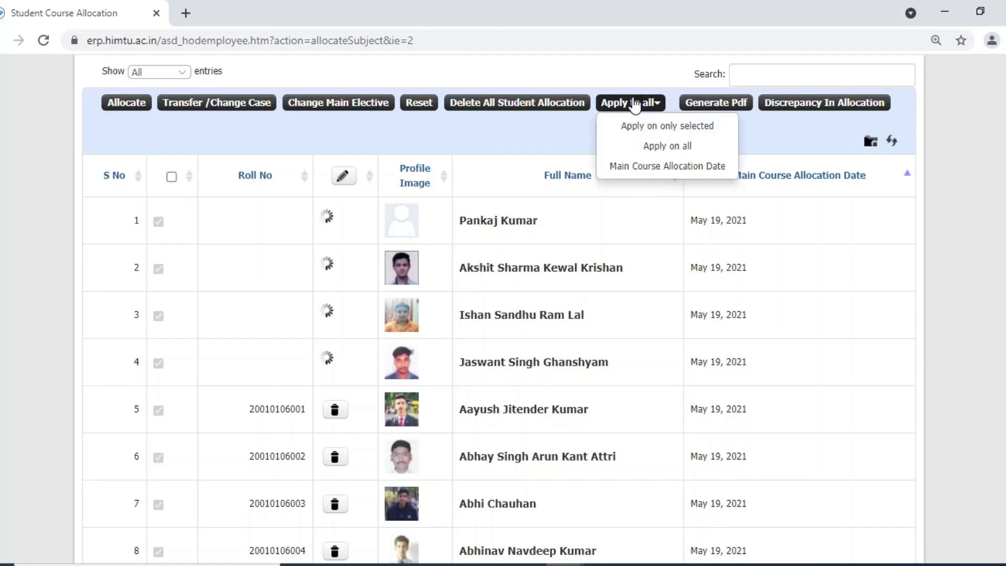
pyautogui.click(633, 166)
pyautogui.click(459, 160)
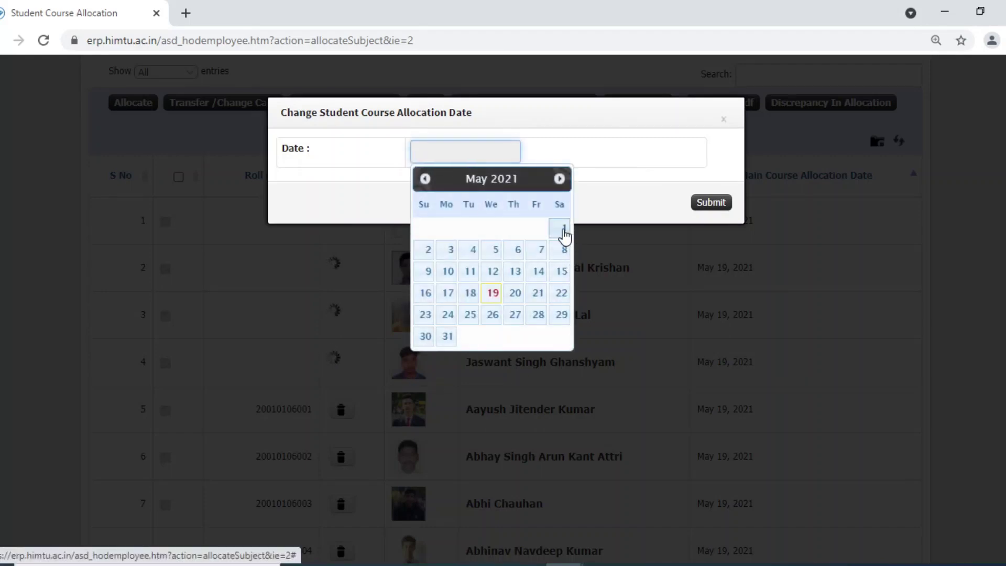
pyautogui.click(560, 229)
pyautogui.click(704, 204)
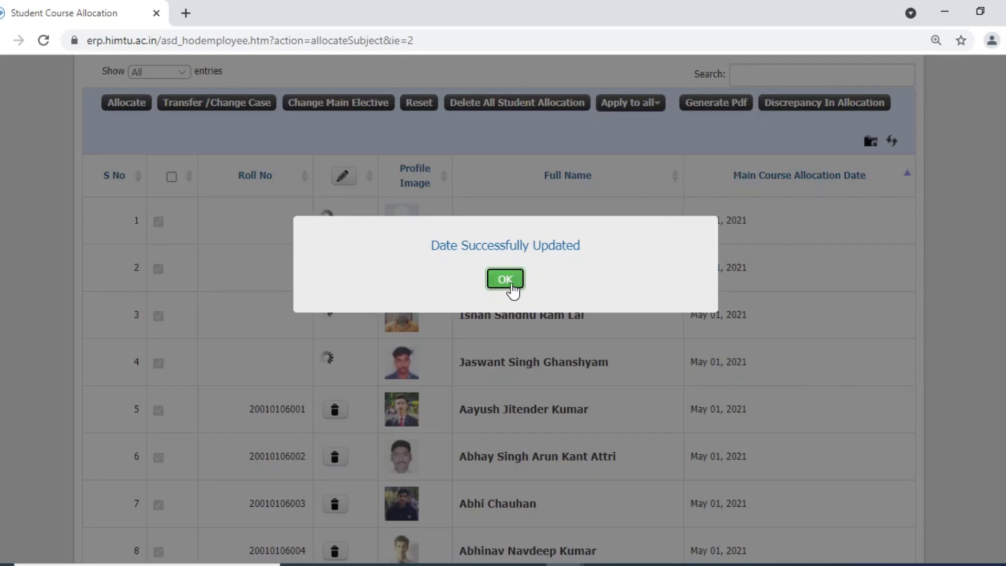
pyautogui.click(505, 279)
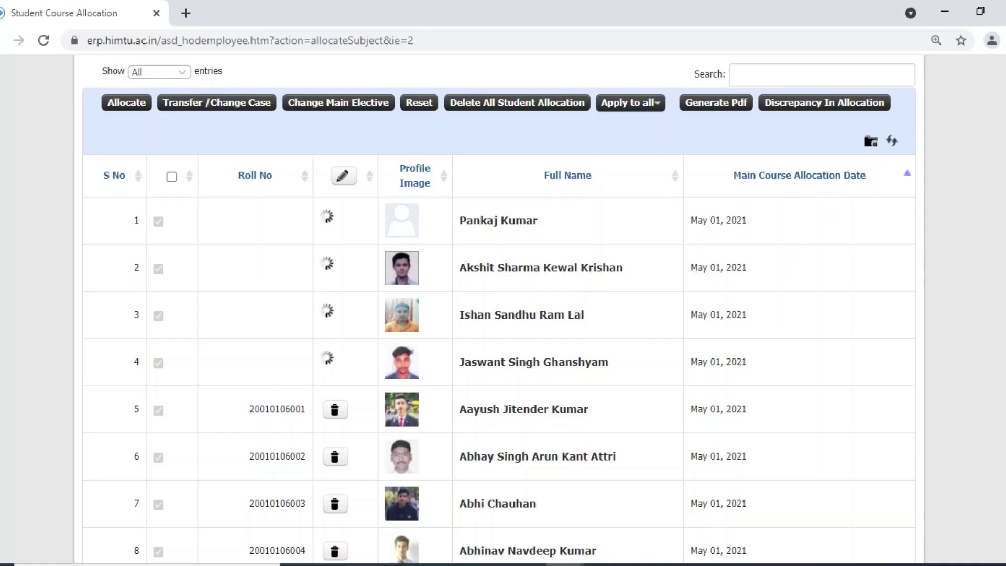
pyautogui.scroll(-2, 814, 259)
pyautogui.scroll(-20, 500, 309)
pyautogui.scroll(20, 500, 310)
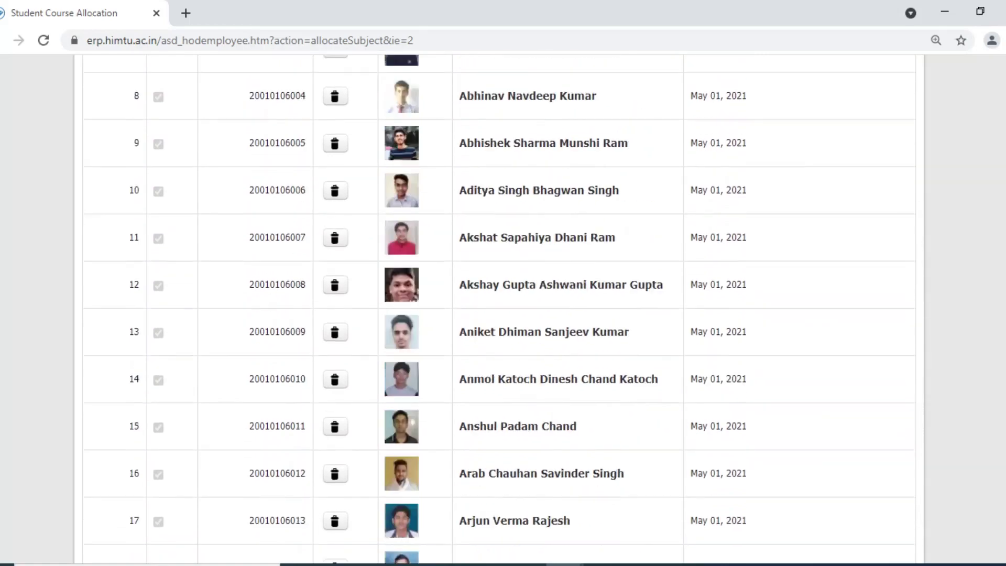
# Examine the Computer Programming Lab student list again, from the student rows back up to the course details
pyautogui.scroll(-3, 500, 309)
pyautogui.scroll(1, 500, 309)
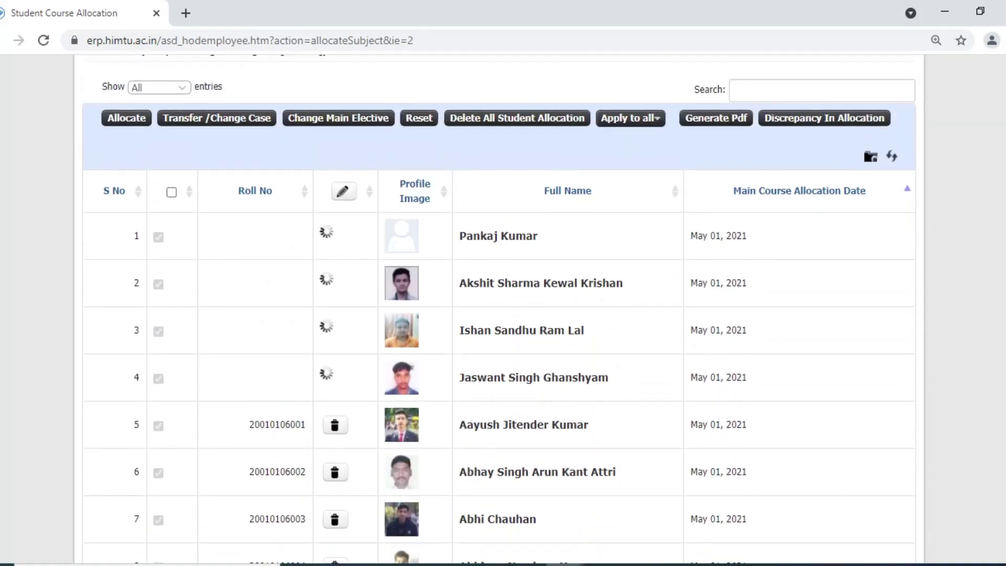
pyautogui.scroll(2, 500, 309)
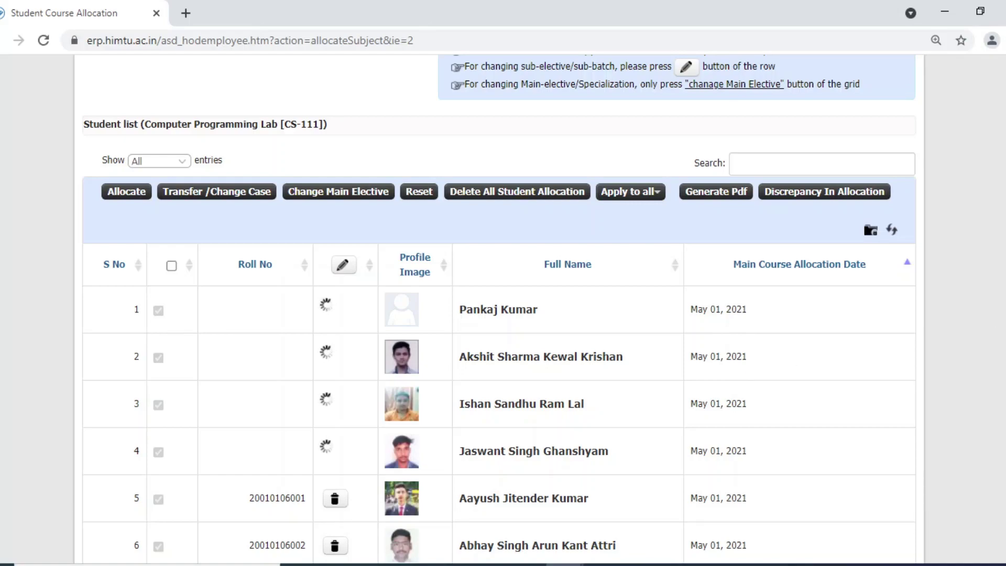
pyautogui.scroll(-3, 498, 309)
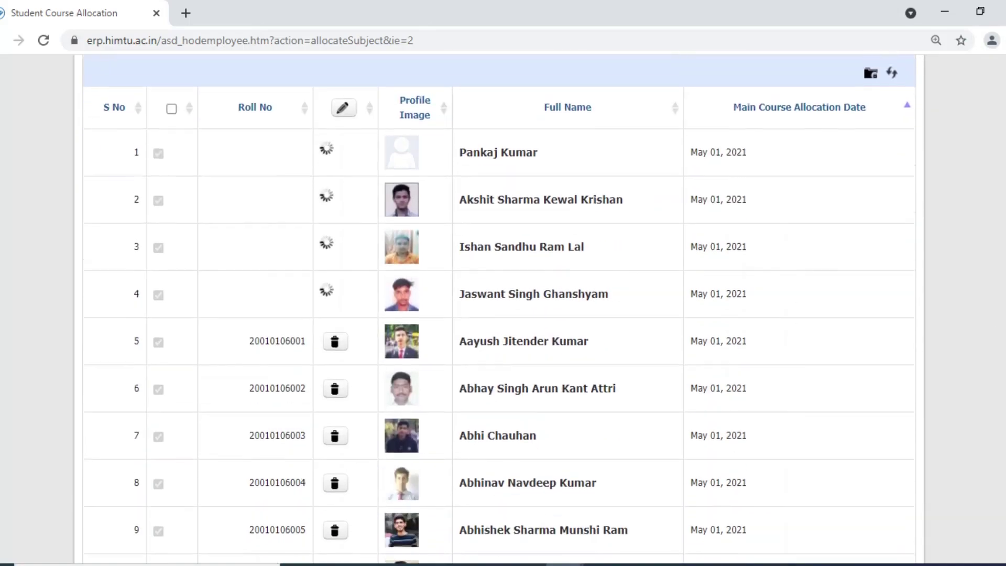
pyautogui.scroll(6, 498, 309)
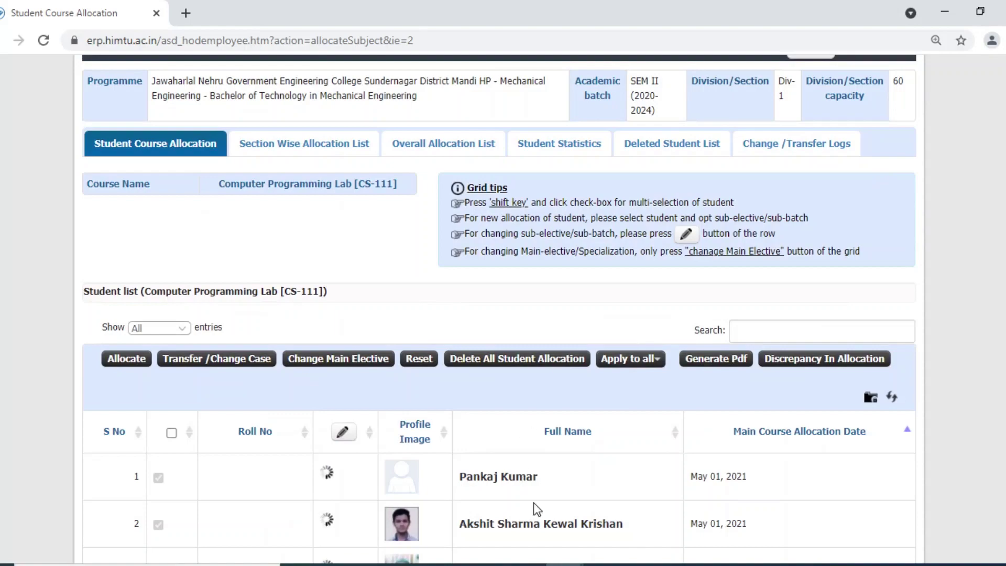
# Switch to the faculty login window, log in to the faculty account and accept the End User License Agreement
pyautogui.moveTo(565, 565)
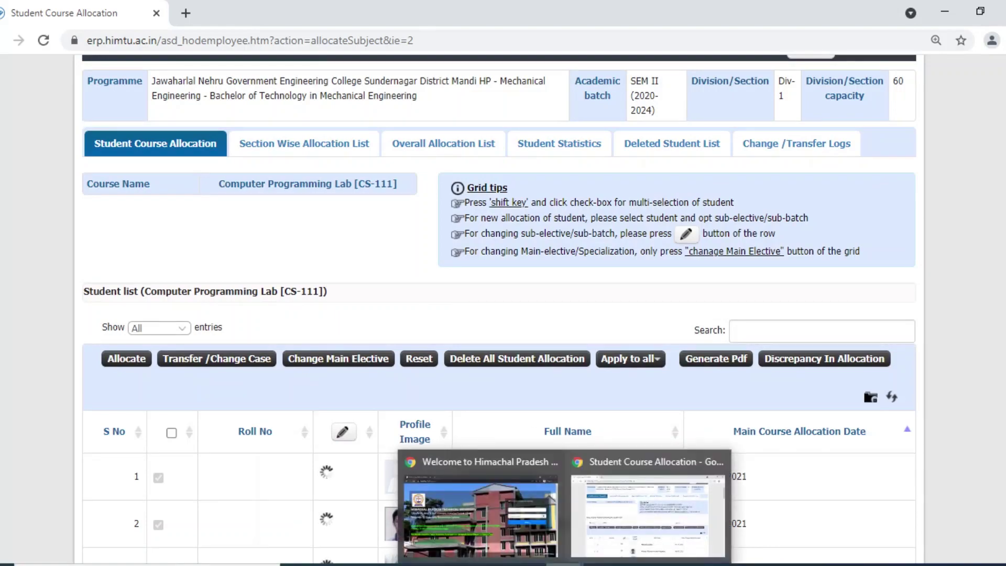
pyautogui.click(481, 506)
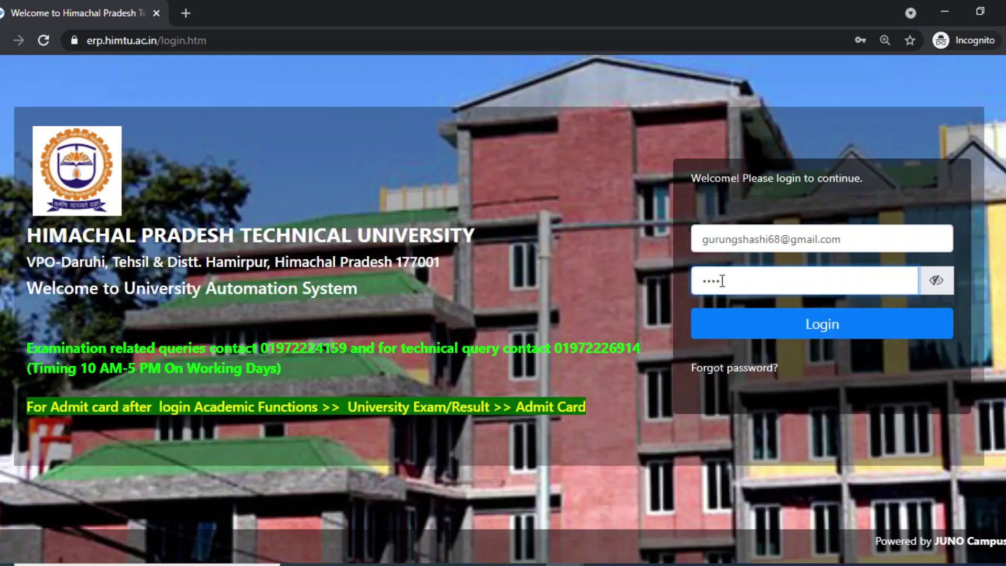
pyautogui.click(725, 310)
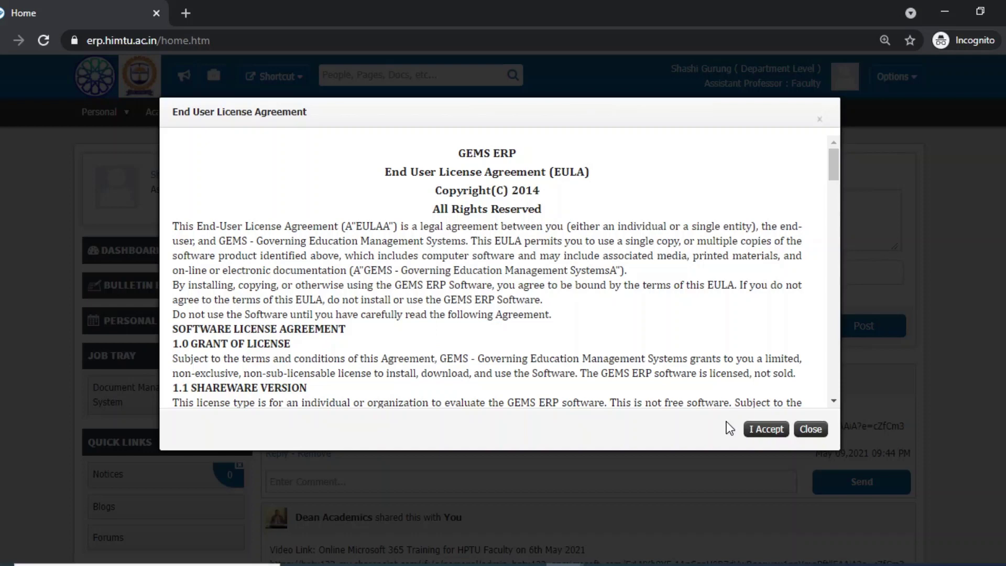
pyautogui.click(754, 430)
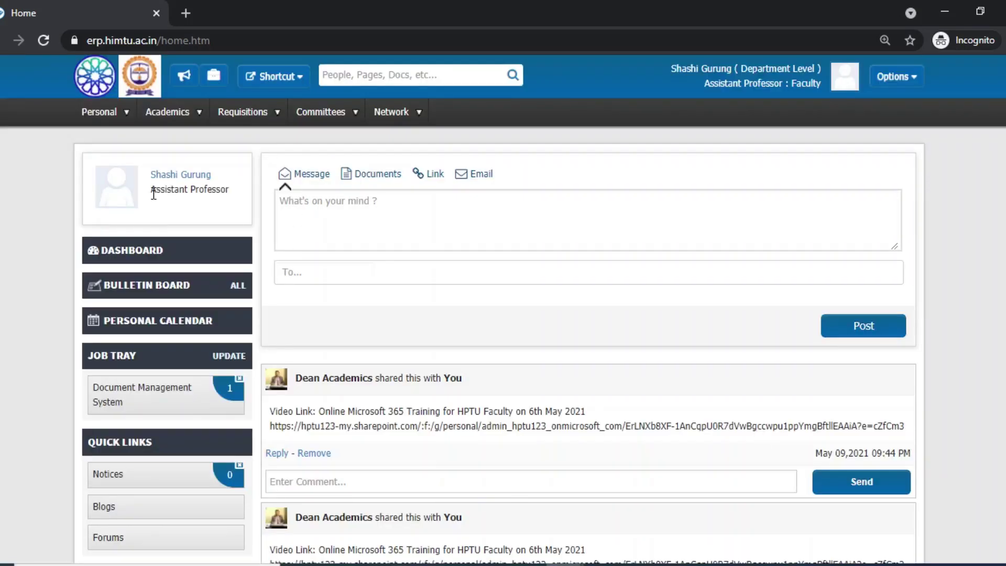
# Open the faculty evaluation sheet and look through the courses available to the faculty for 2021
pyautogui.click(163, 112)
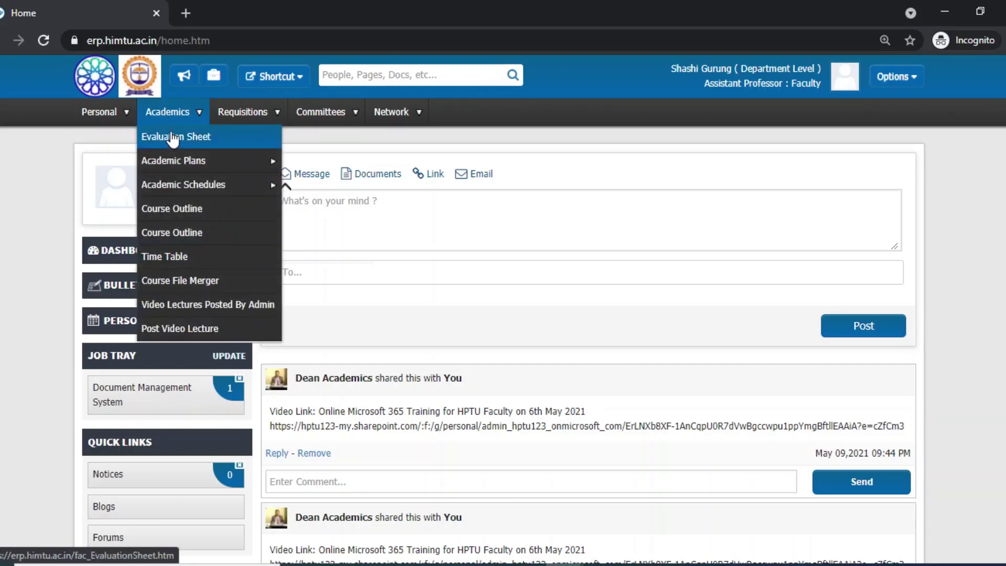
pyautogui.click(173, 137)
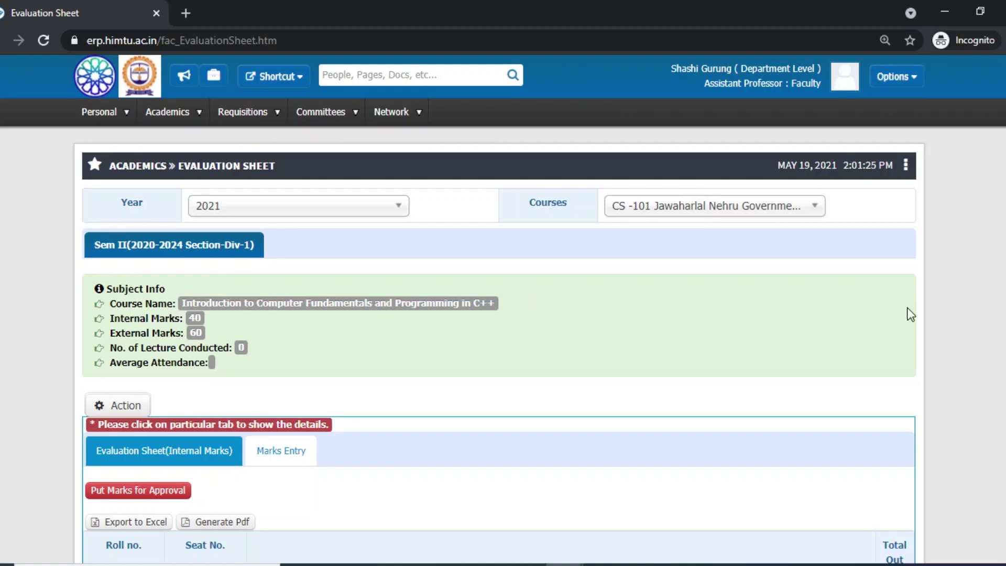
pyautogui.click(744, 211)
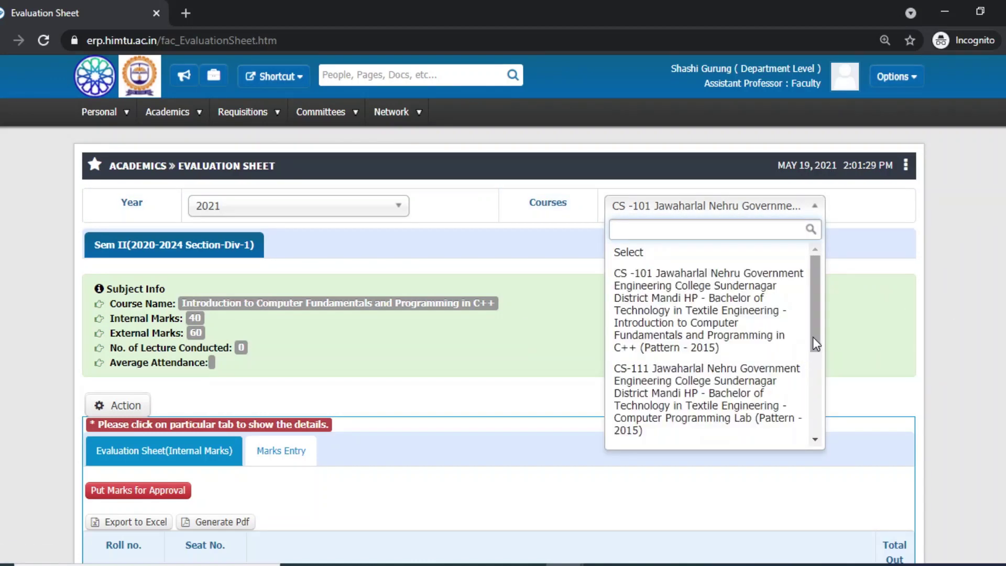
pyautogui.moveTo(813, 337); pyautogui.dragTo(819, 365)
pyautogui.scroll(-3, 758, 404)
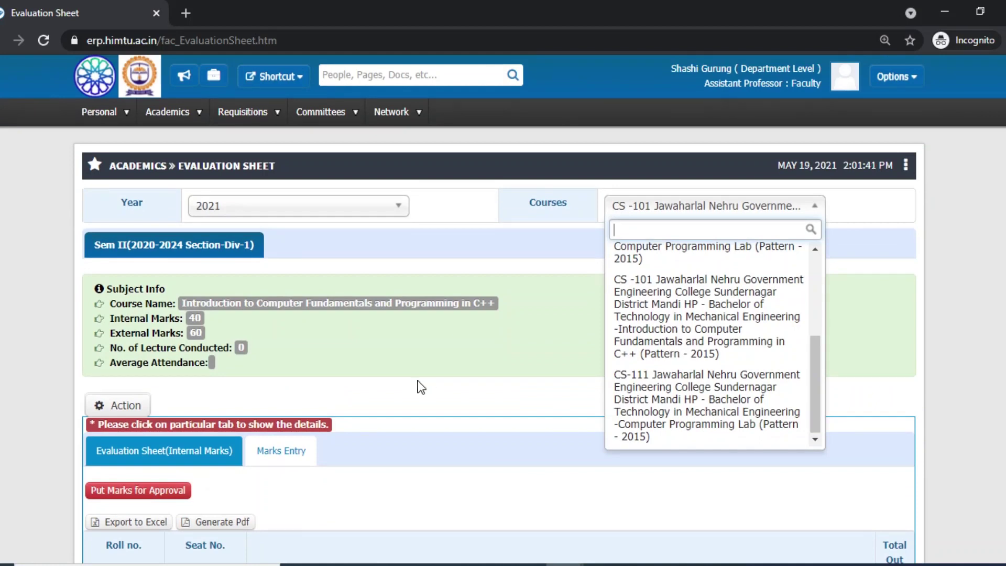
pyautogui.click(389, 361)
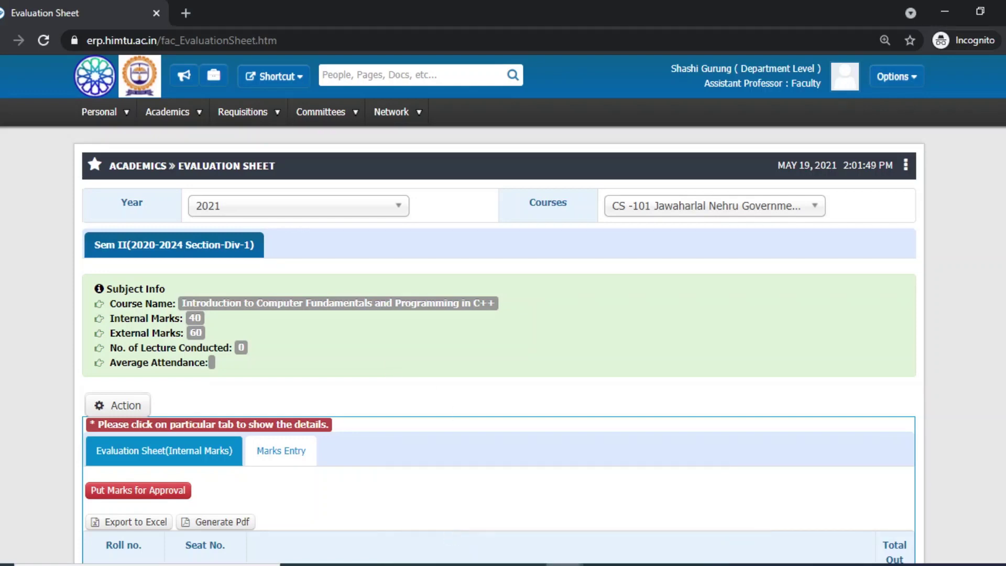
# Return to the director's window, leave the Computer Programming Lab student list and switch to the Academic Admin role
pyautogui.click(613, 522)
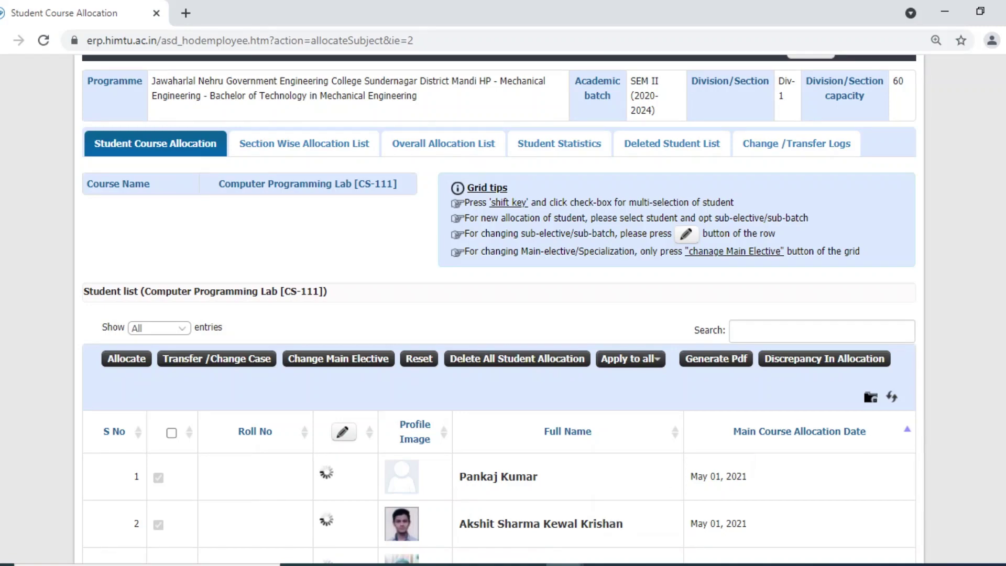
pyautogui.scroll(2, 503, 309)
pyautogui.click(815, 168)
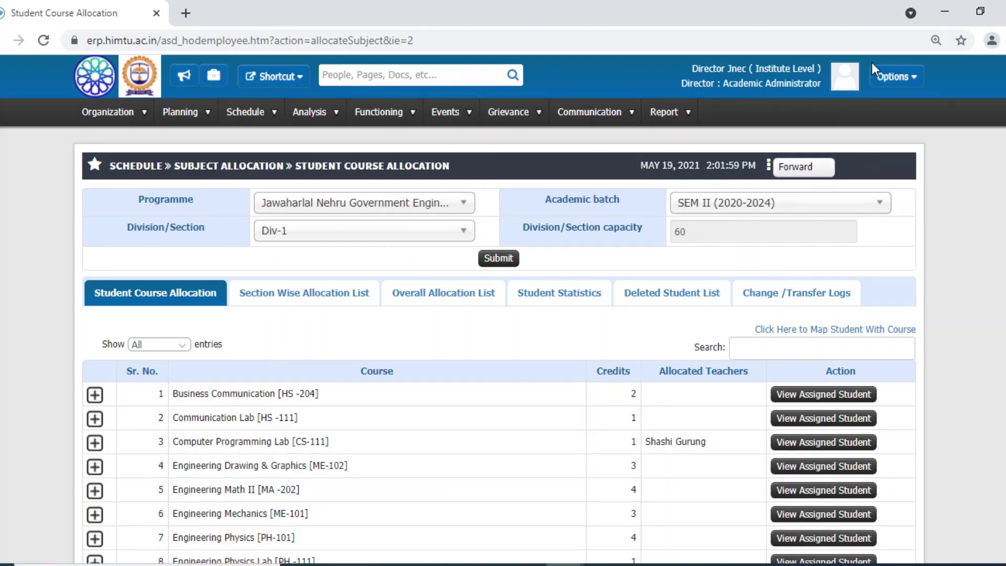
pyautogui.click(907, 79)
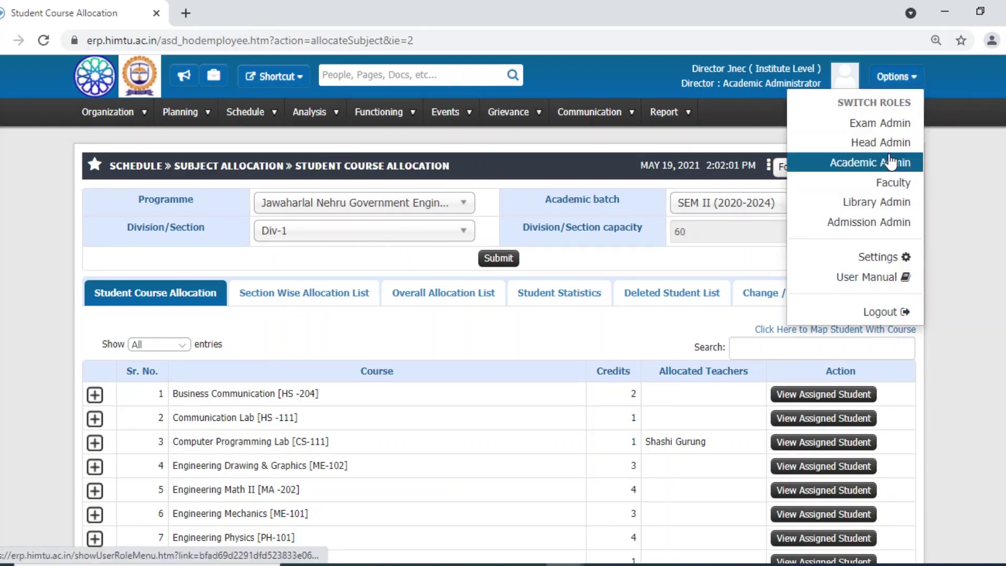
pyautogui.click(872, 163)
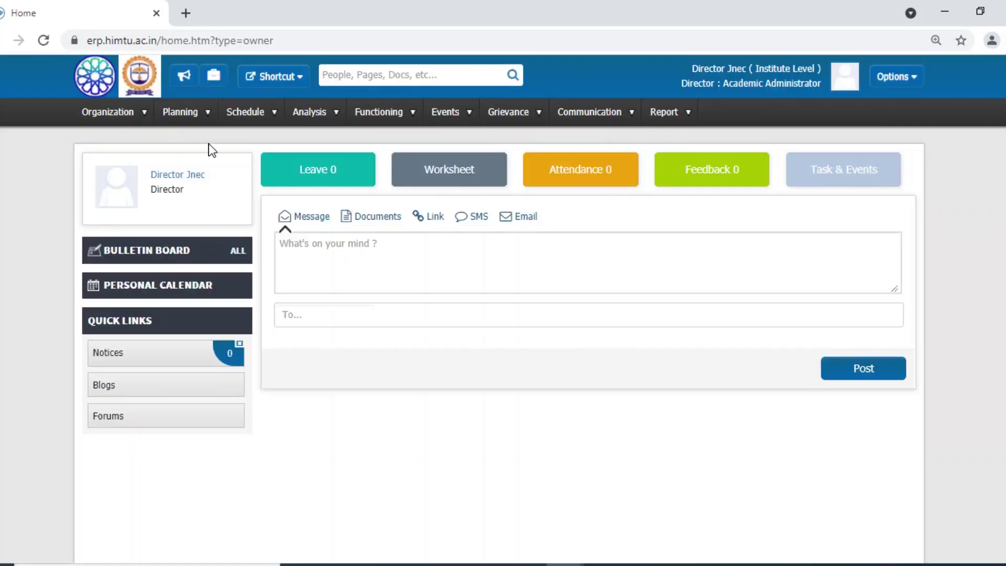
# Open Evaluation Parameter Configuration for the Jawaharlal Nehru Government Engineering College programme, batch SEM II (2020-2024), term SEM II (Running)
pyautogui.click(181, 115)
pyautogui.click(206, 171)
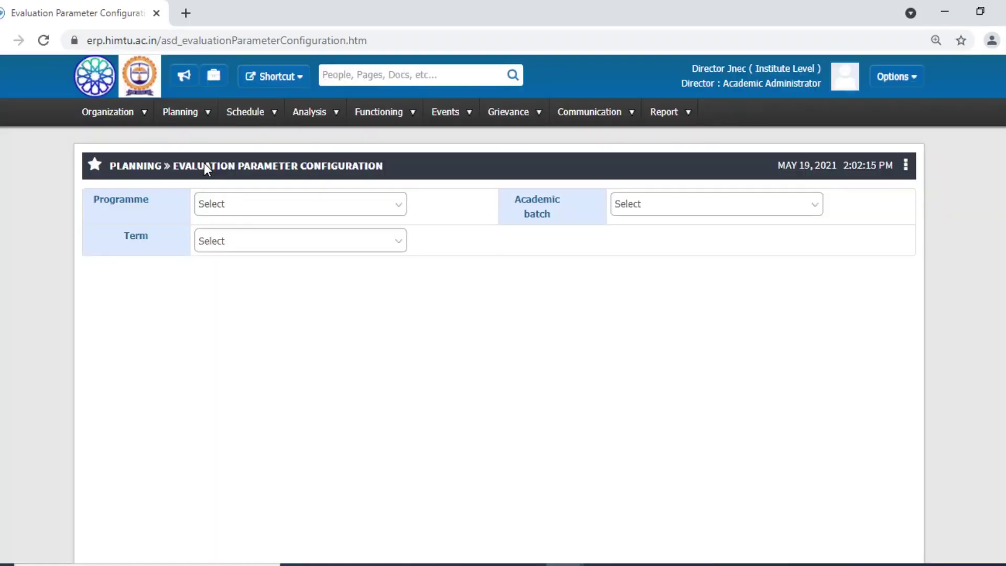
pyautogui.click(247, 205)
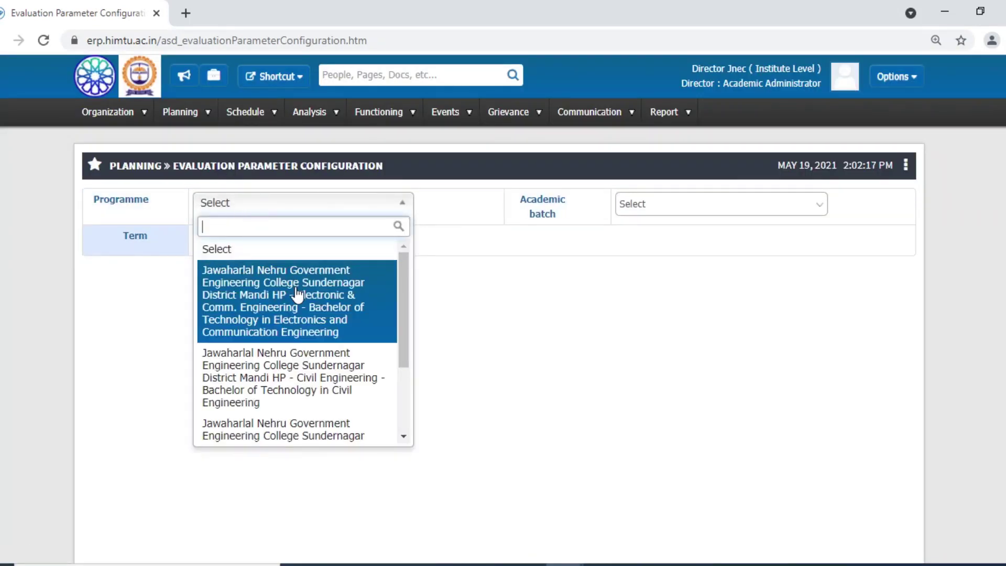
pyautogui.moveTo(404, 341); pyautogui.dragTo(406, 382)
pyautogui.click(317, 348)
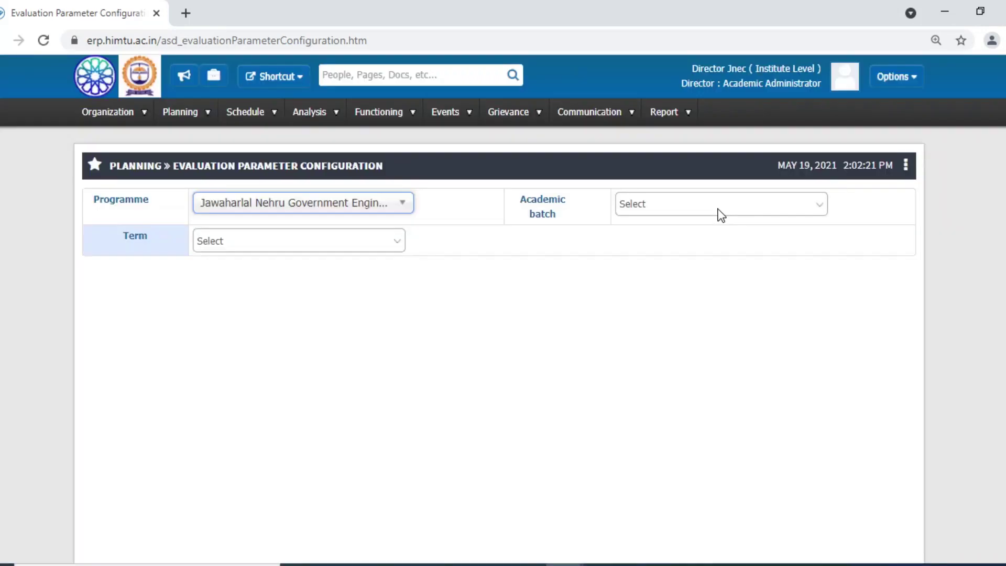
pyautogui.click(696, 206)
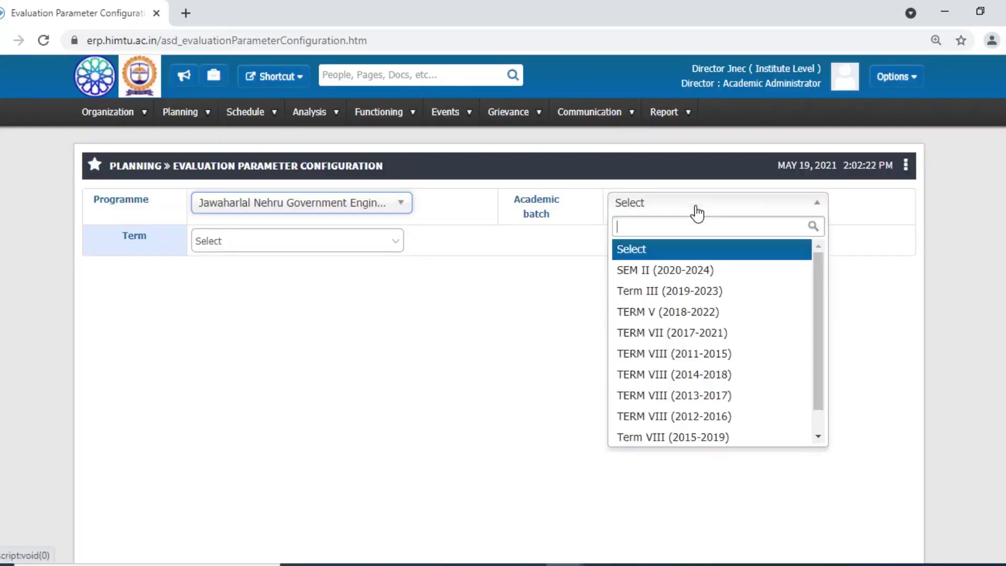
pyautogui.click(707, 273)
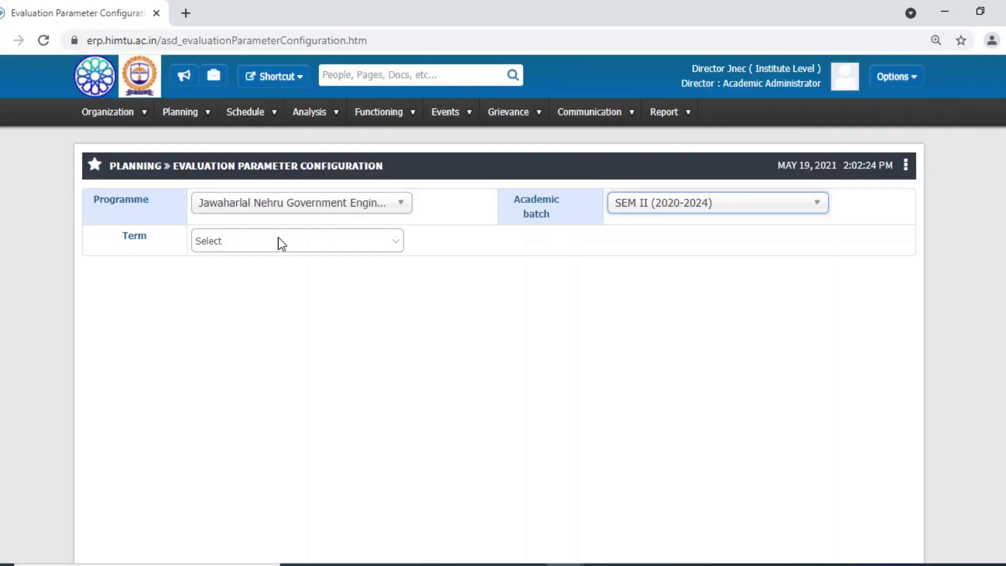
pyautogui.click(278, 242)
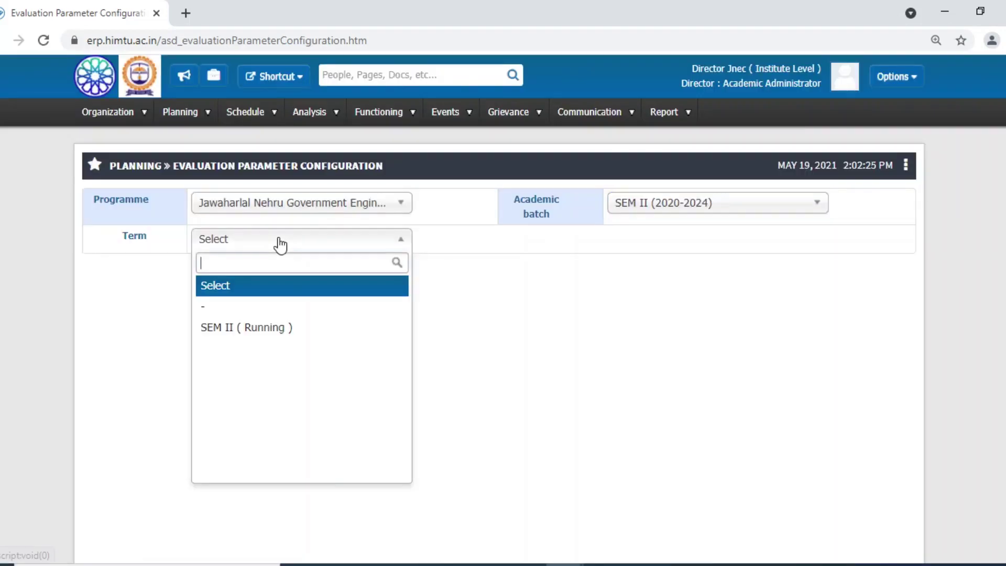
pyautogui.click(273, 328)
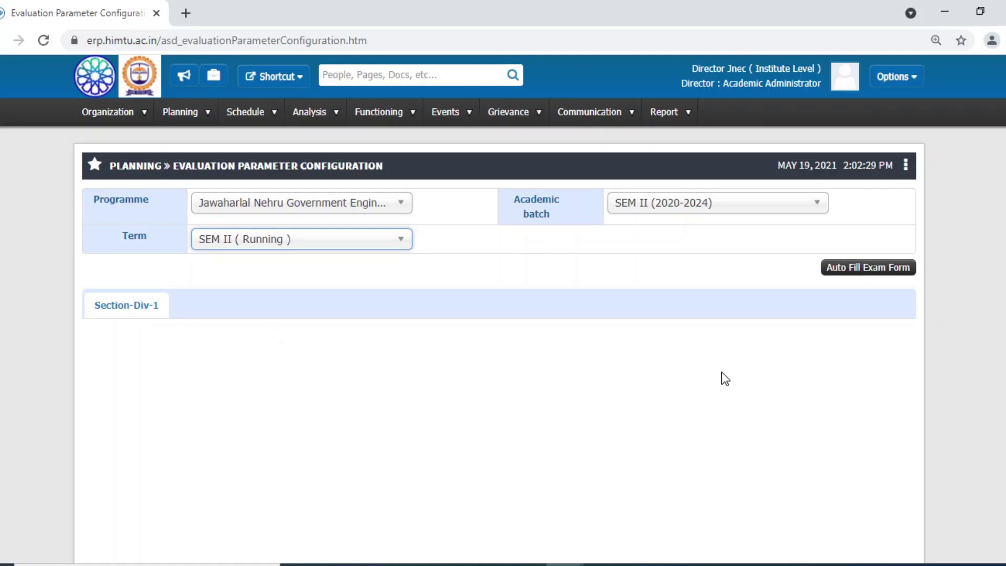
# Display the Section-Div-1 courses, expand Computer Programming Lab and show its evaluation parameter actions
pyautogui.click(126, 314)
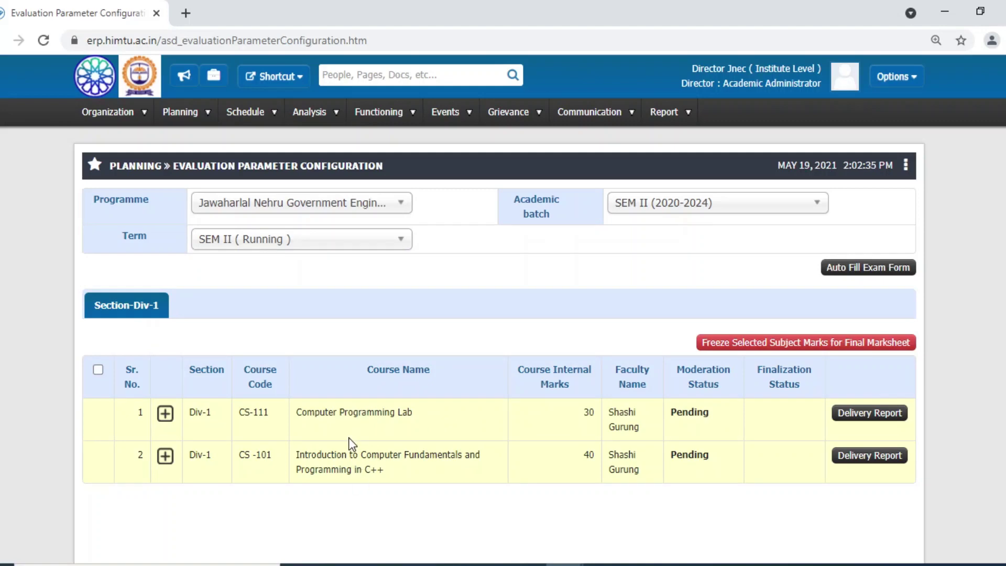
pyautogui.click(165, 414)
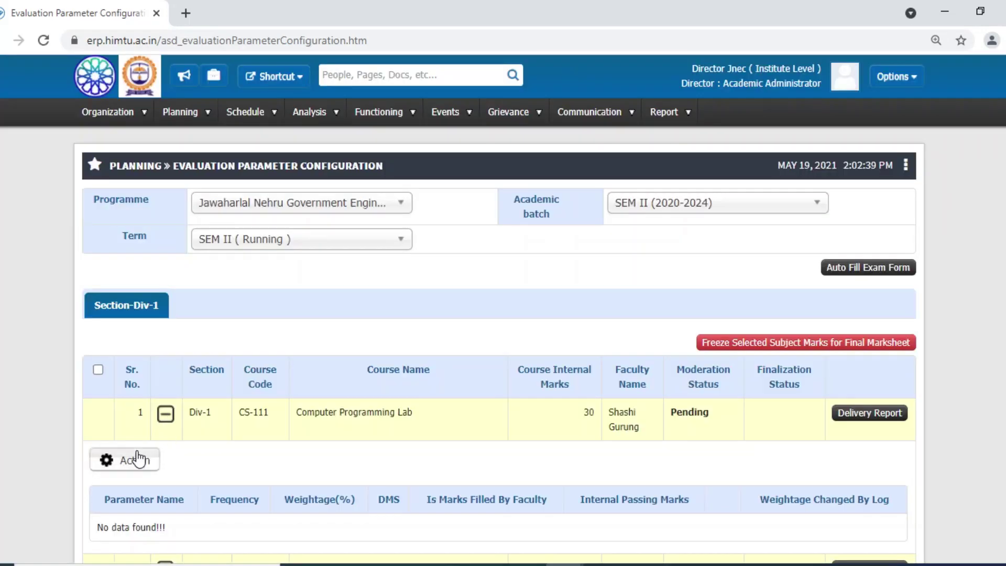
pyautogui.click(135, 462)
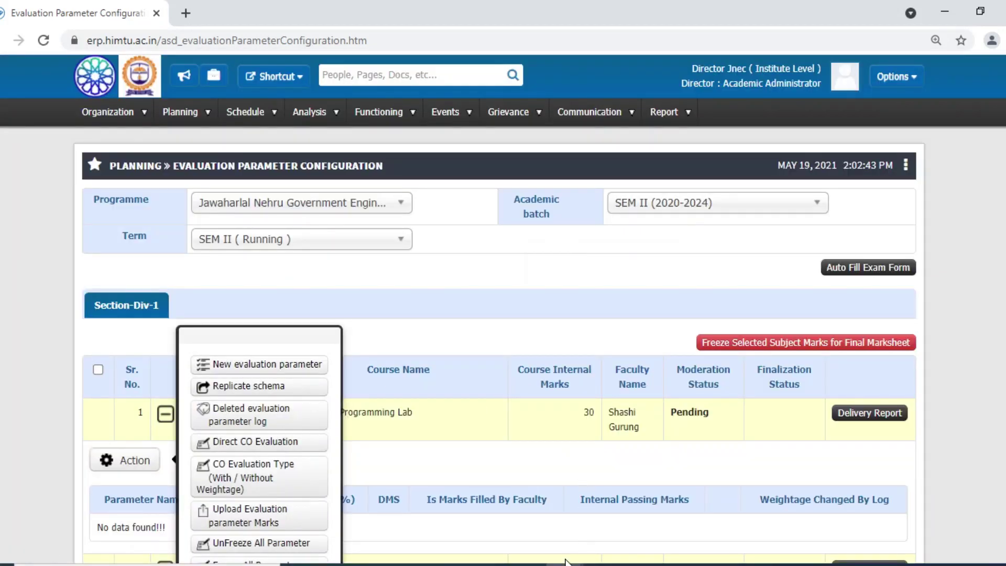
# Switch to the faculty's evaluation sheet and look through the marks entry table of the selected CS-101 course
pyautogui.moveTo(565, 565)
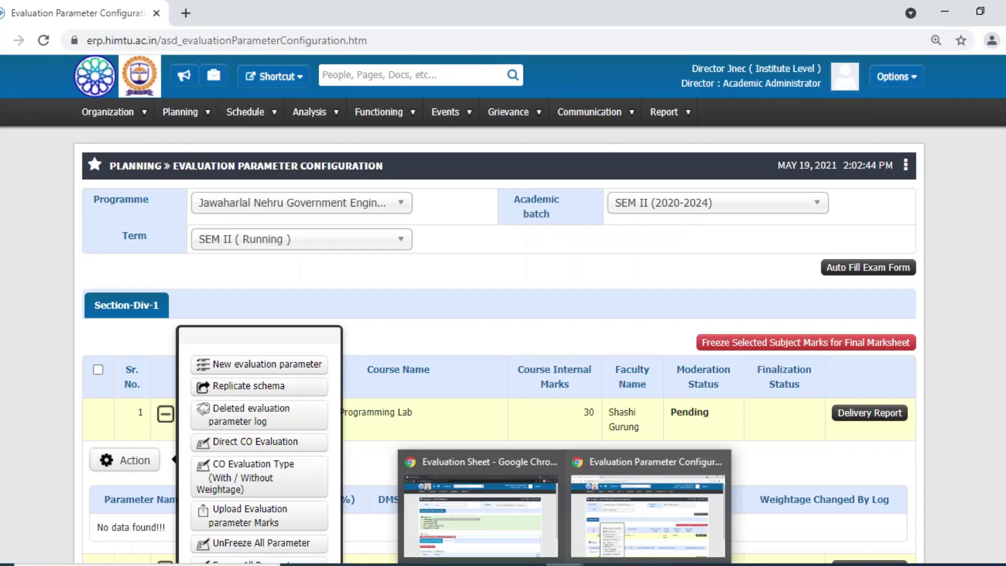
pyautogui.click(480, 512)
pyautogui.click(281, 451)
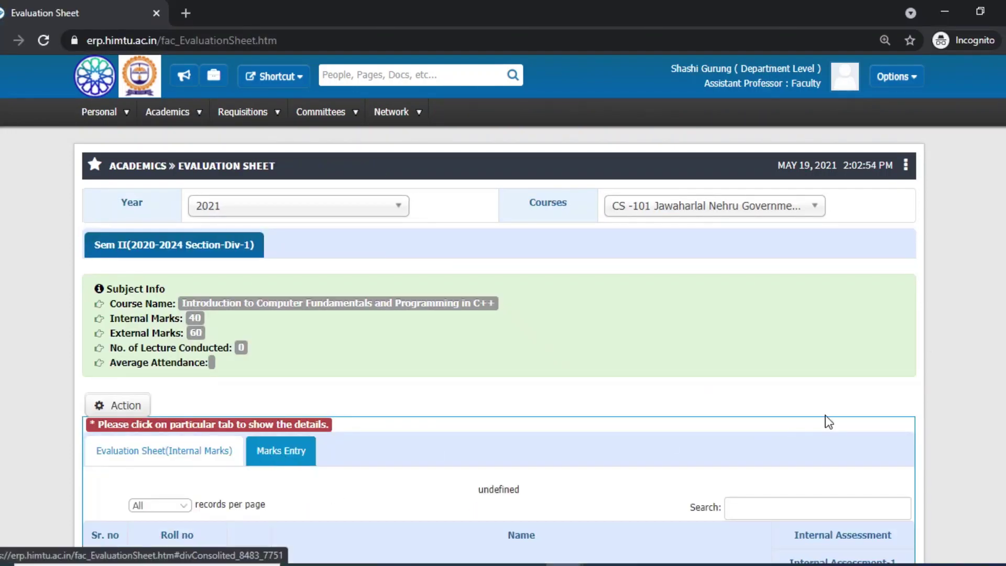
pyautogui.scroll(-5, 826, 419)
pyautogui.scroll(4, 499, 309)
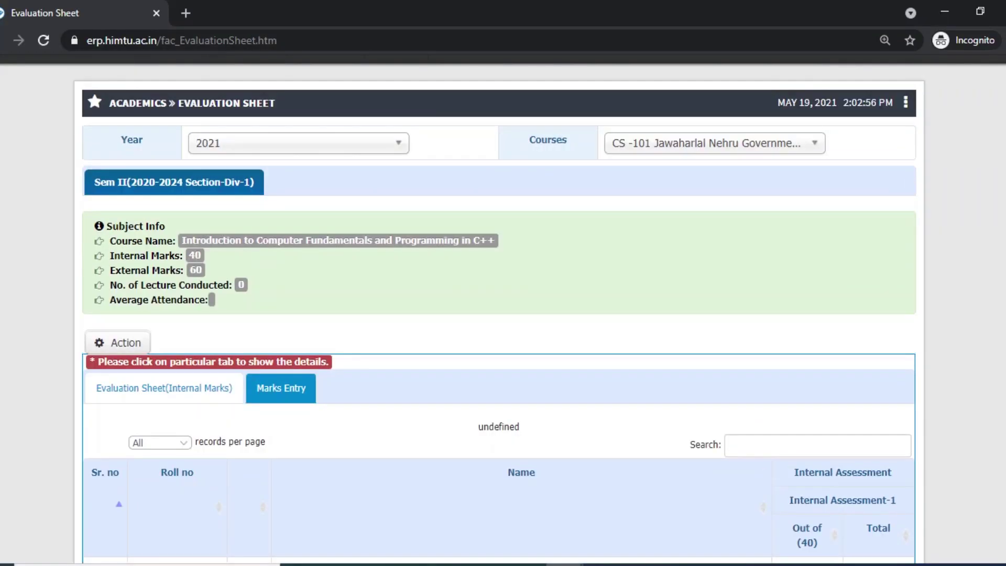
pyautogui.scroll(1, 499, 309)
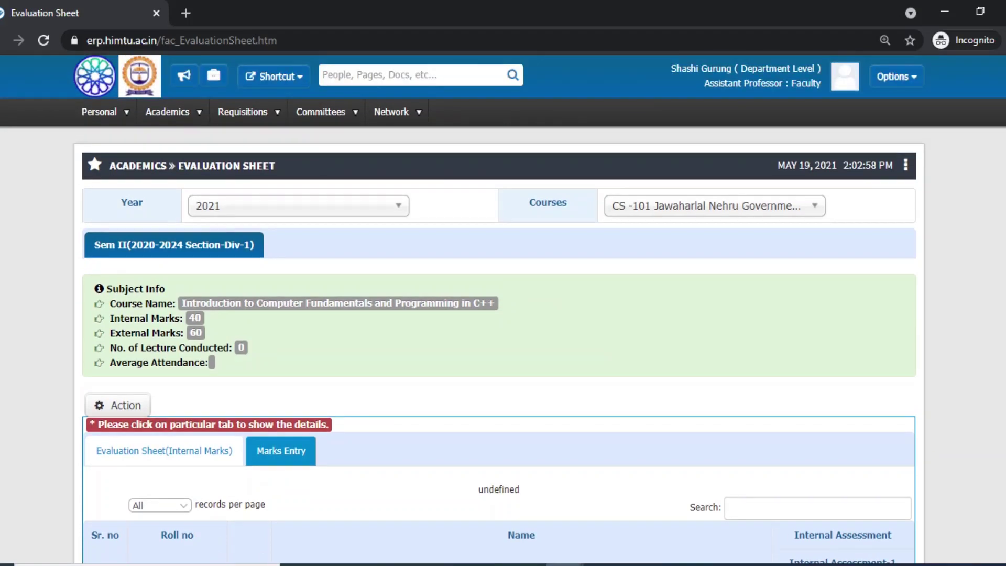
# Select the Mechanical Engineering CS-101 course Introduction to Computer Fundamentals and Programming in C++ and show its marks entry
pyautogui.click(763, 213)
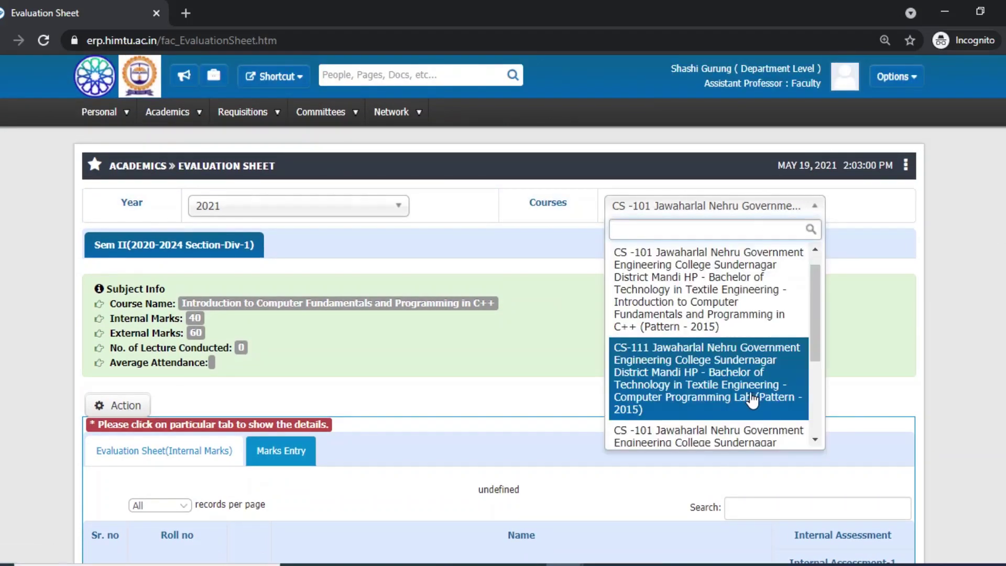
pyautogui.scroll(-3, 806, 352)
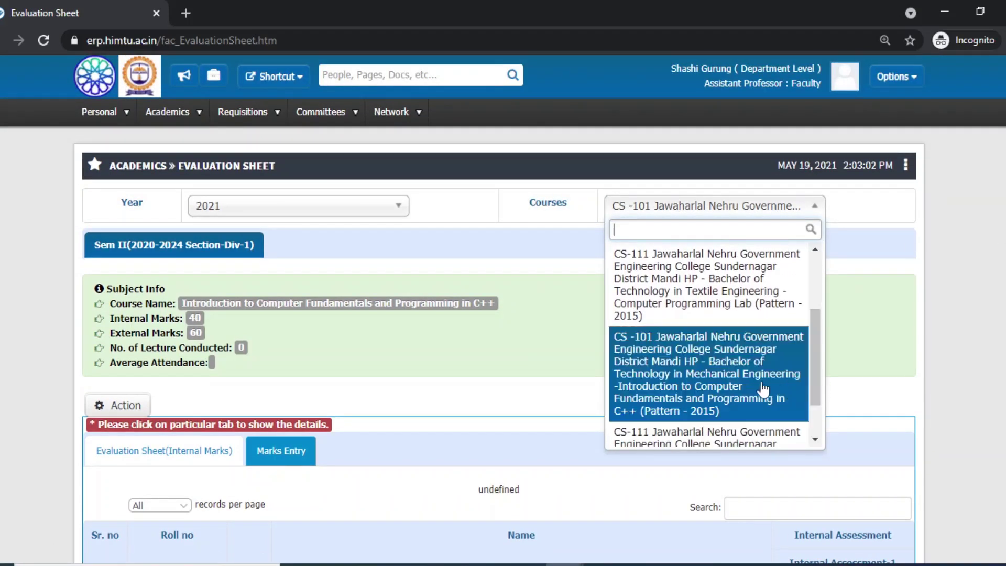
pyautogui.click(718, 388)
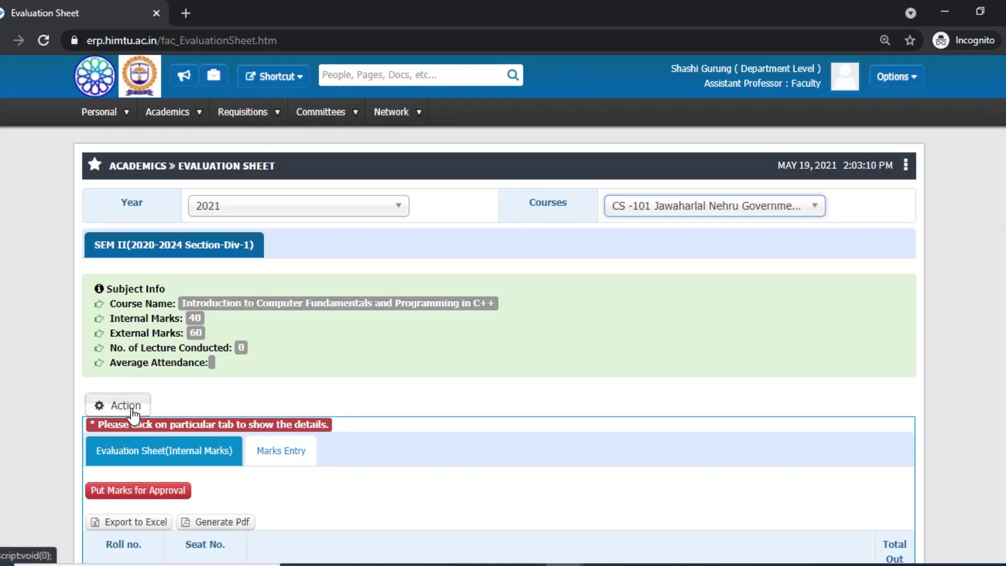
pyautogui.click(293, 460)
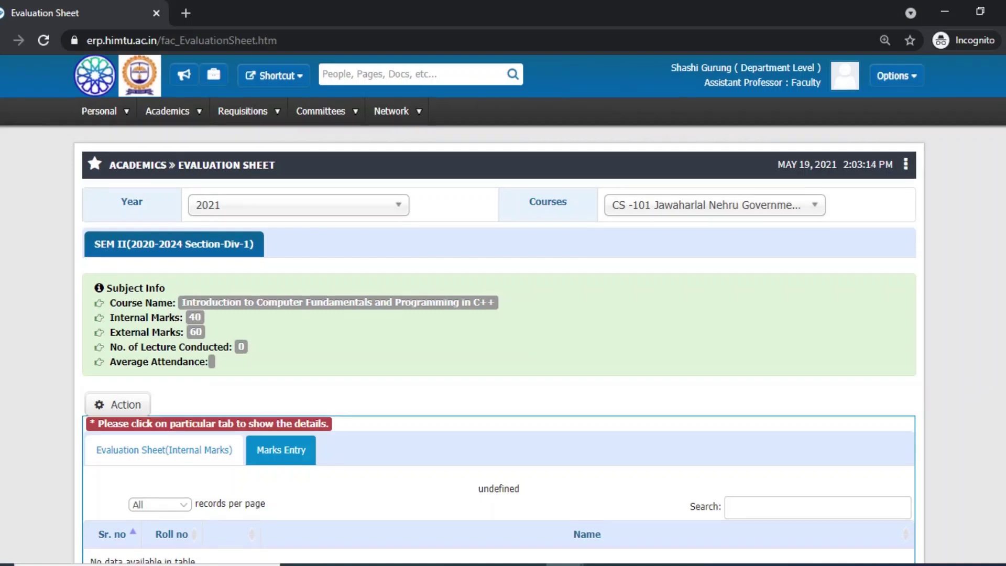
# Switch back to the Evaluation Parameter Configuration page and dismiss the open course actions
pyautogui.scroll(-3, 626, 413)
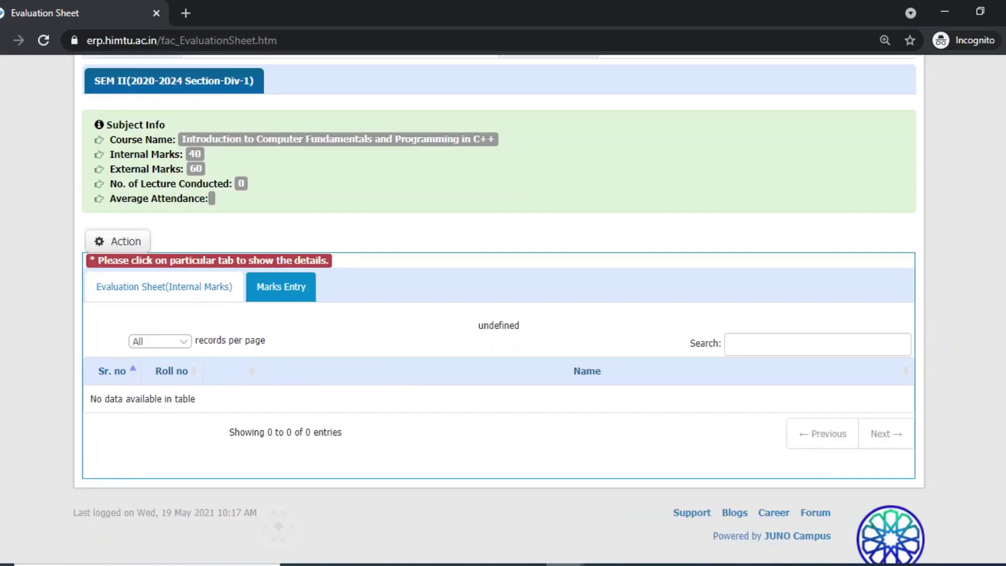
pyautogui.moveTo(564, 565)
pyautogui.click(496, 545)
pyautogui.moveTo(565, 564)
pyautogui.click(647, 497)
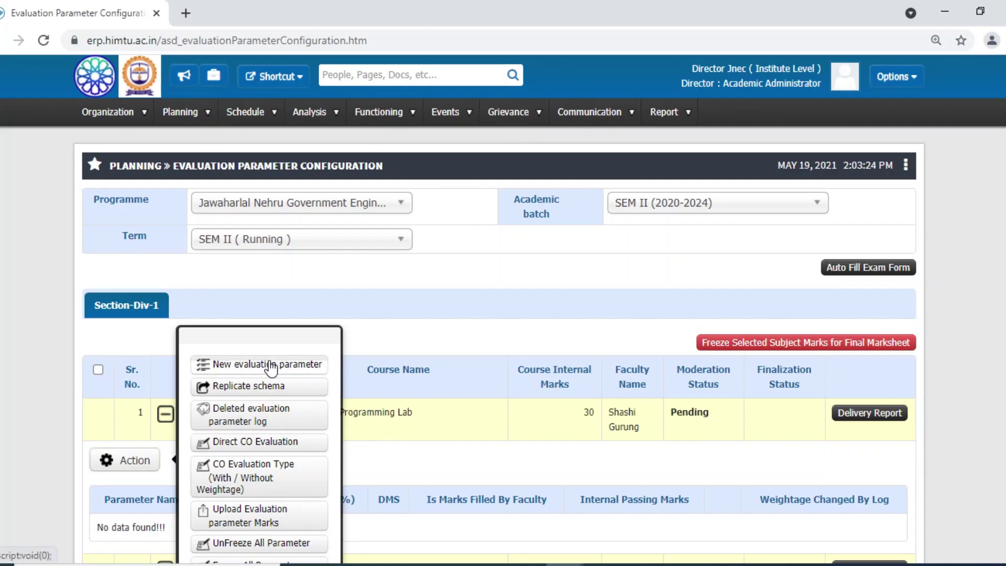
pyautogui.click(51, 422)
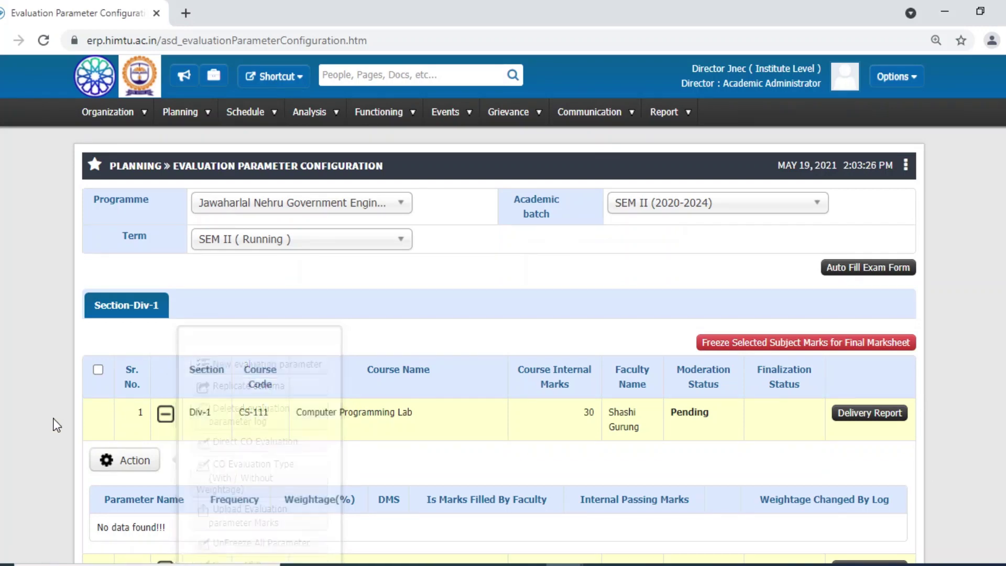
# Start a new evaluation parameter for Computer Programming Lab, choosing Internal Assessment with a 100% weightage to internal marks
pyautogui.click(137, 460)
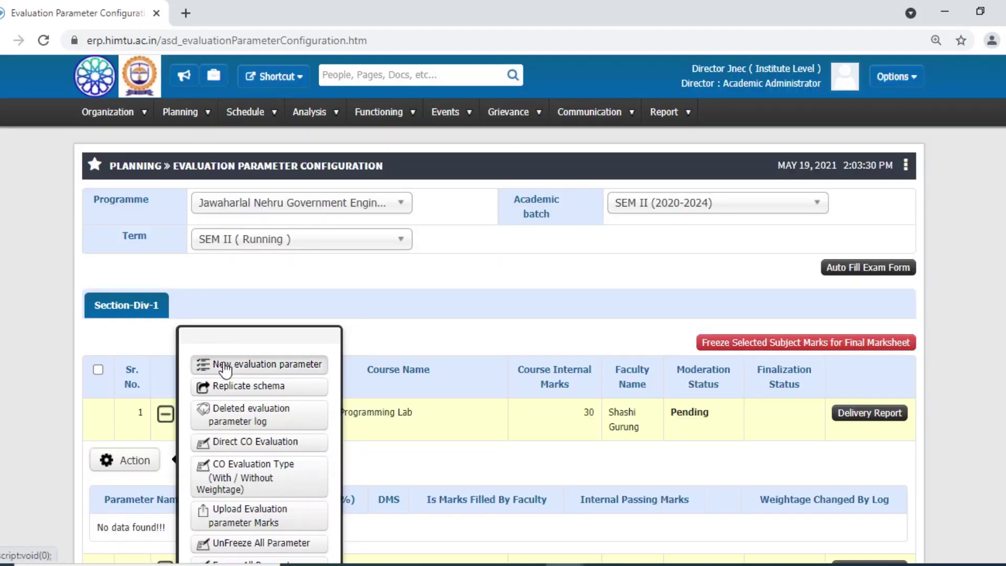
pyautogui.click(225, 367)
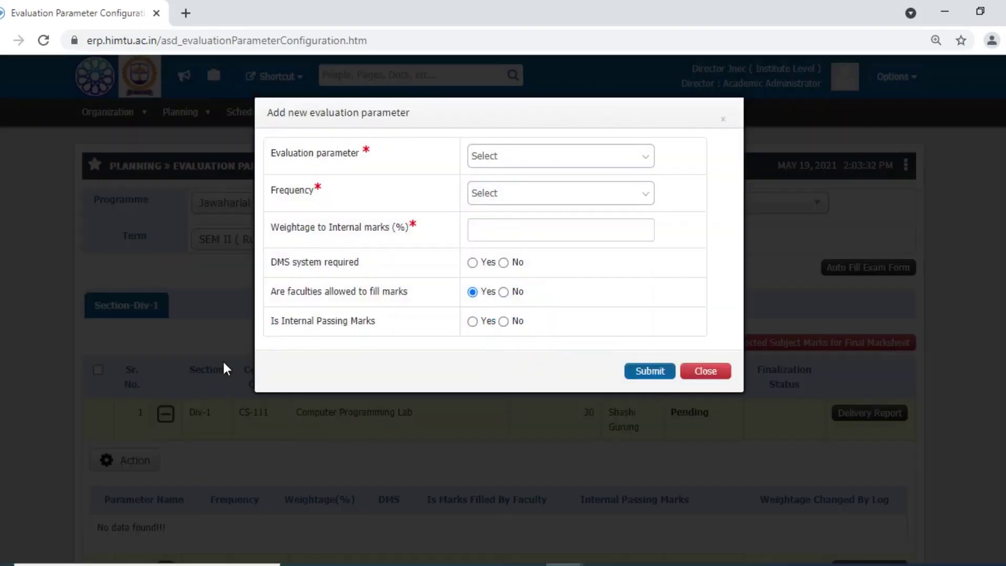
pyautogui.click(468, 154)
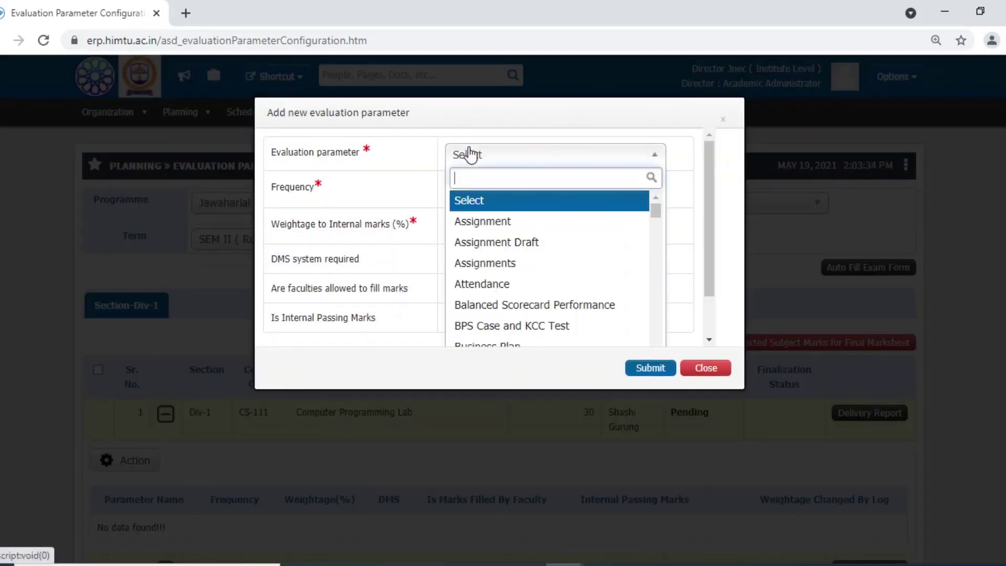
pyautogui.write('intern')
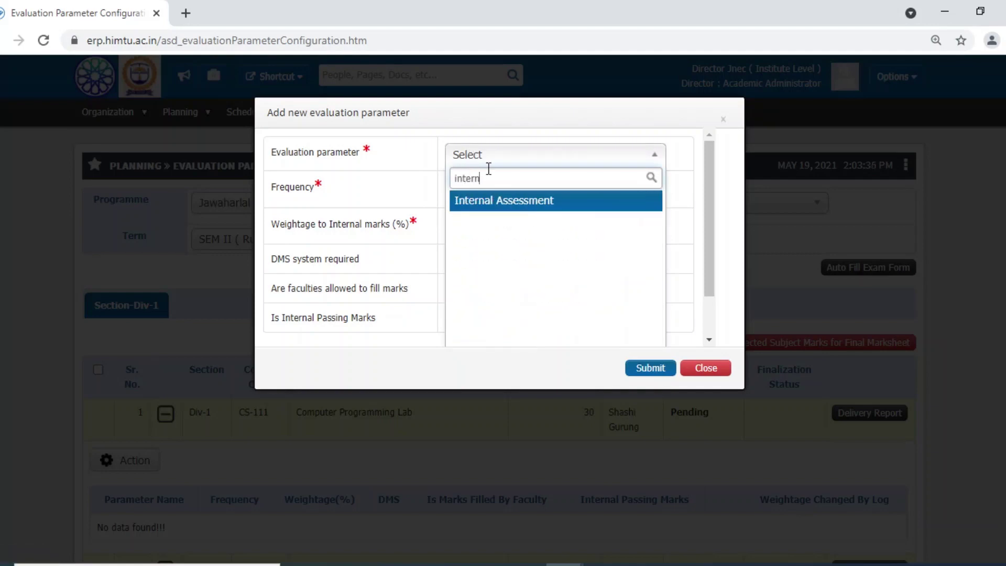
pyautogui.click(489, 204)
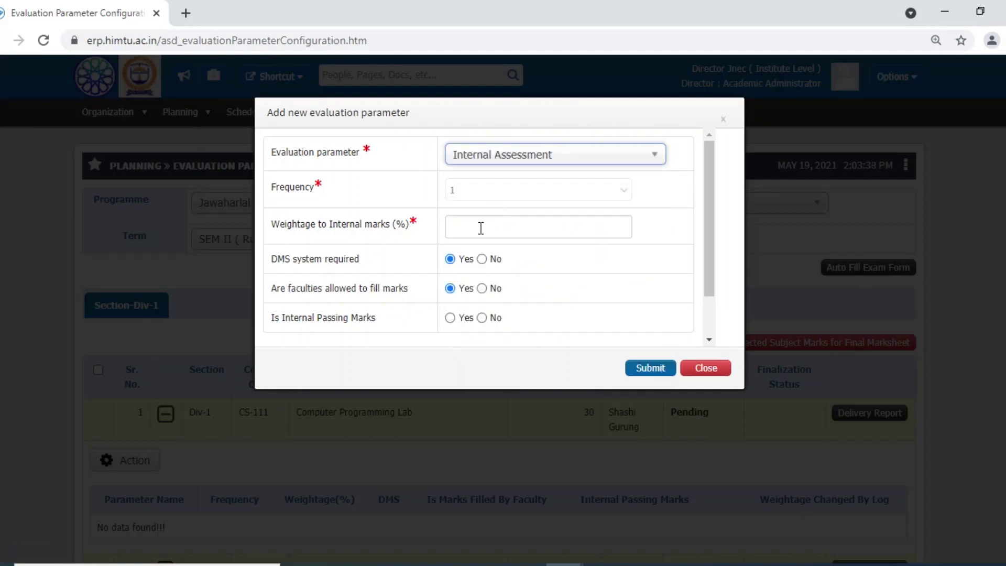
pyautogui.click(480, 228)
pyautogui.write('100')
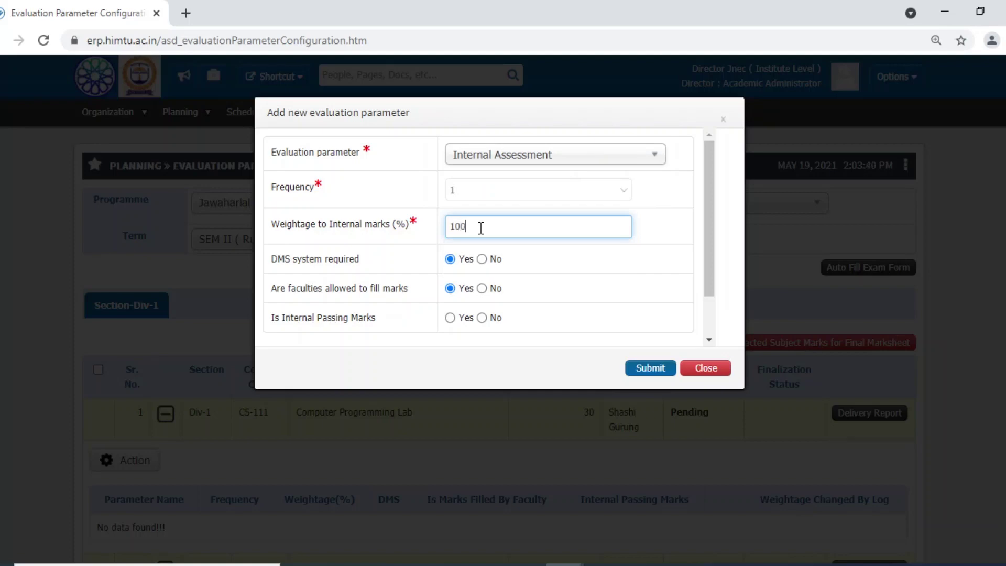
# Enable internal passing marks, set them to 12, and submit the Computer Programming Lab evaluation parameter
pyautogui.click(461, 317)
pyautogui.click(461, 316)
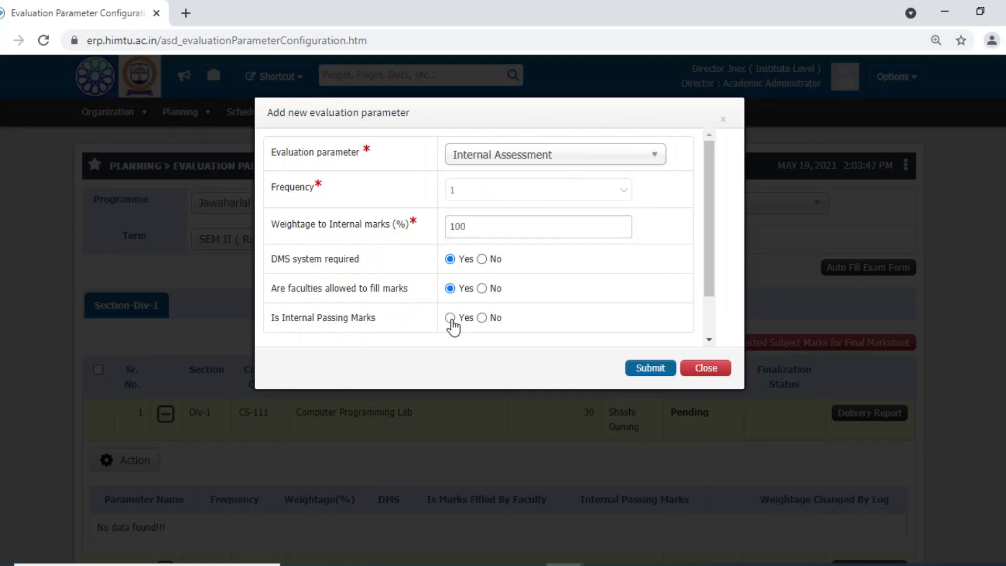
pyautogui.click(465, 354)
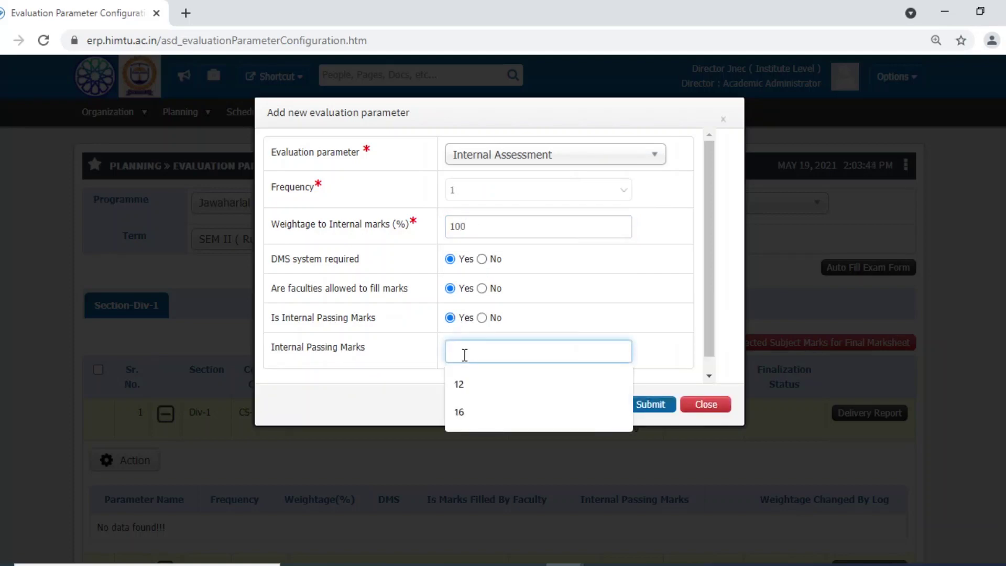
pyautogui.write('12')
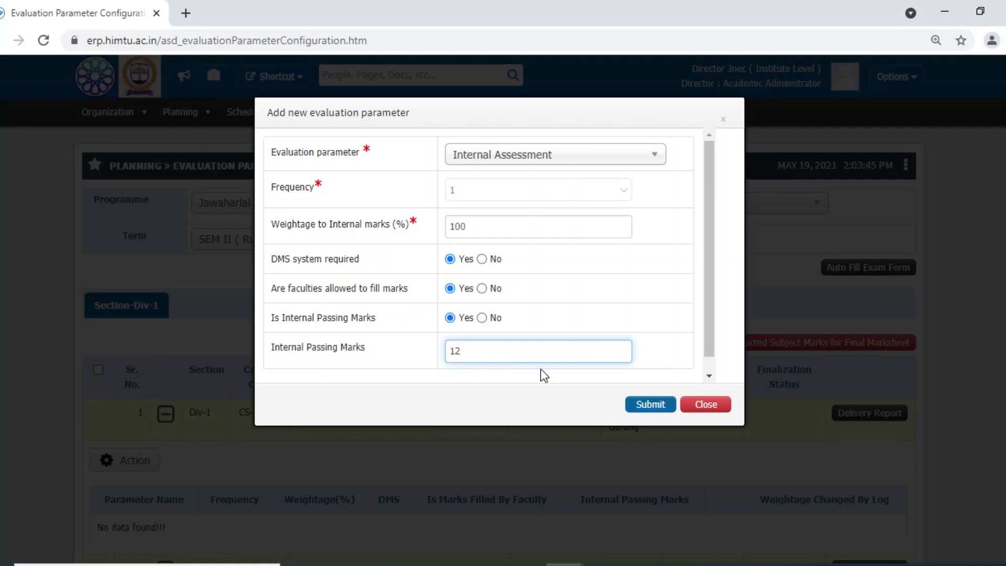
pyautogui.click(644, 410)
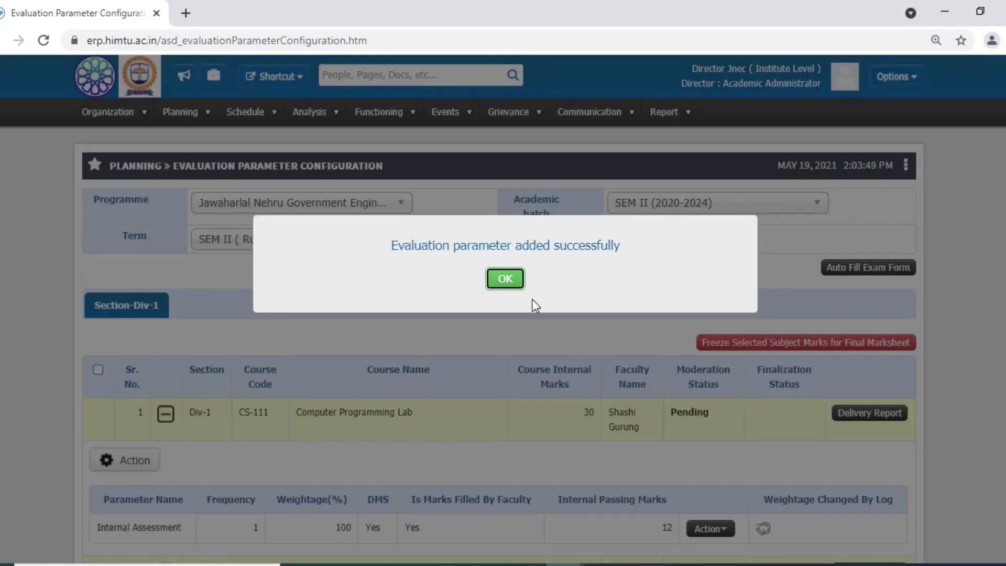
pyautogui.click(501, 278)
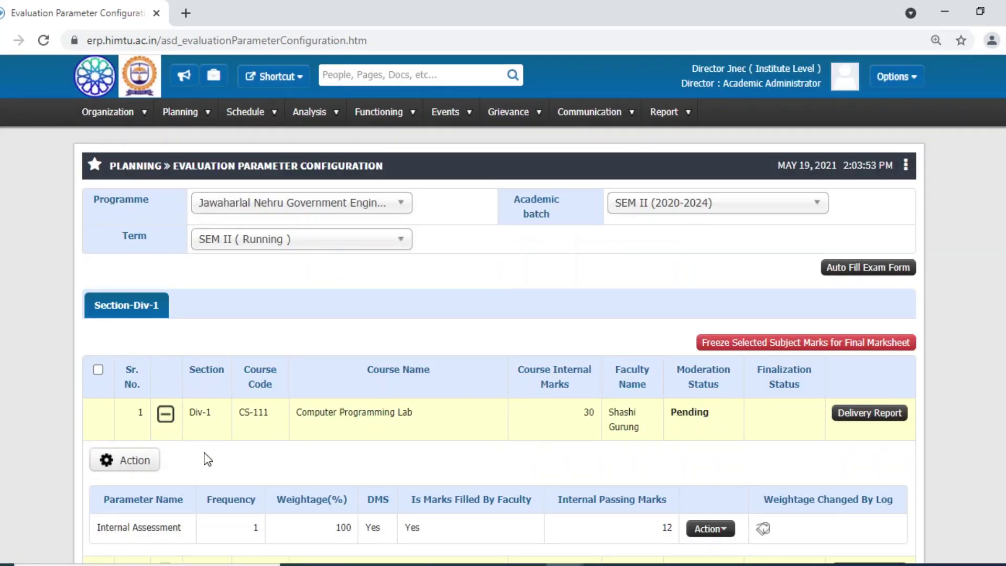
# Expand the CS-101 course Introduction to Computer Fundamentals and Programming in C++ and start a new evaluation parameter using Internal Assessment
pyautogui.scroll(-2, 964, 347)
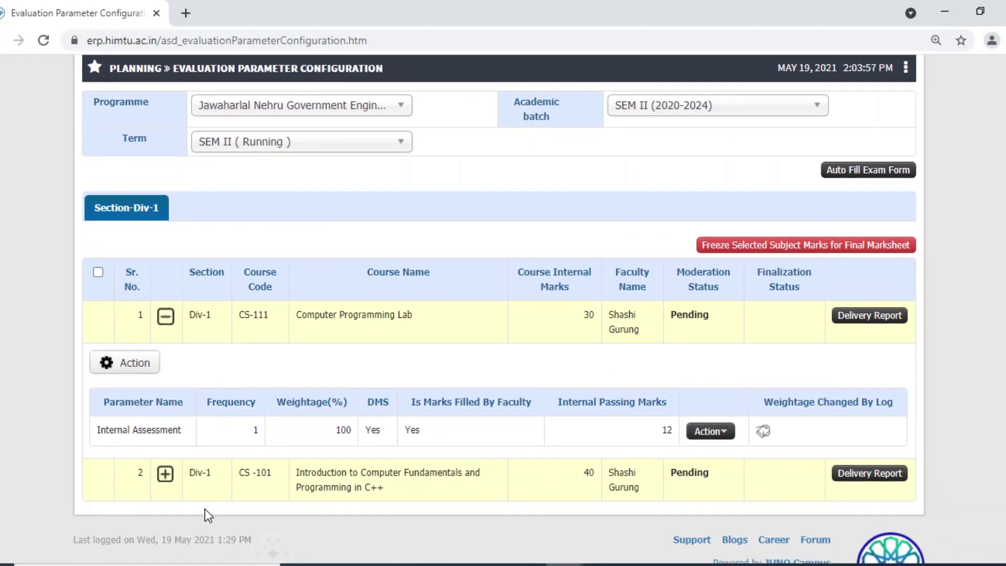
pyautogui.click(165, 474)
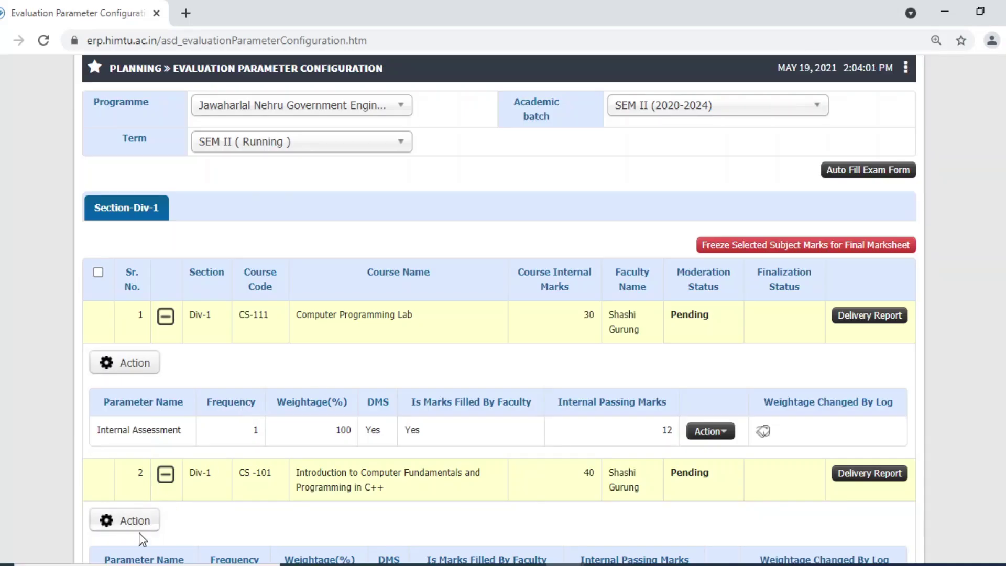
pyautogui.click(124, 521)
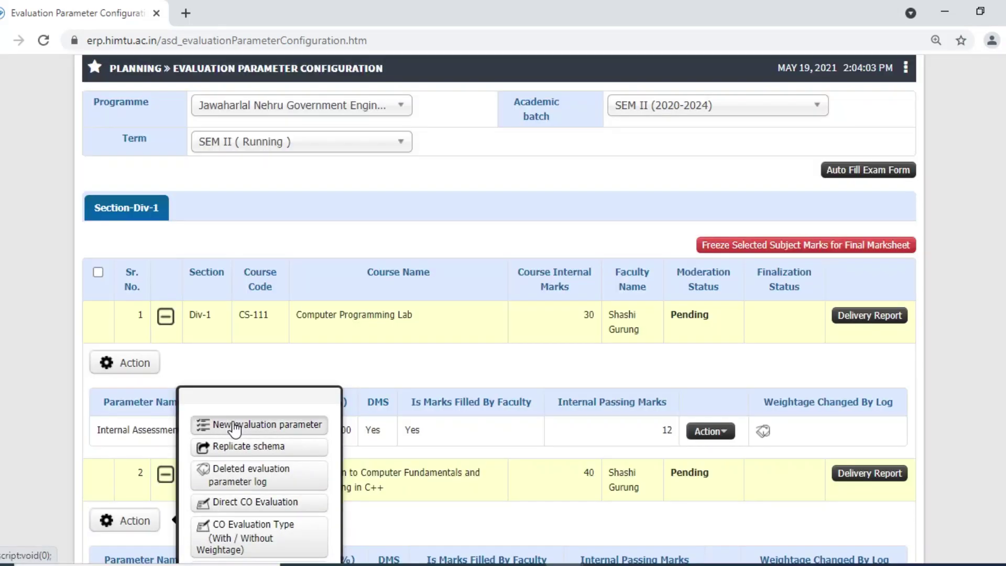
pyautogui.click(234, 424)
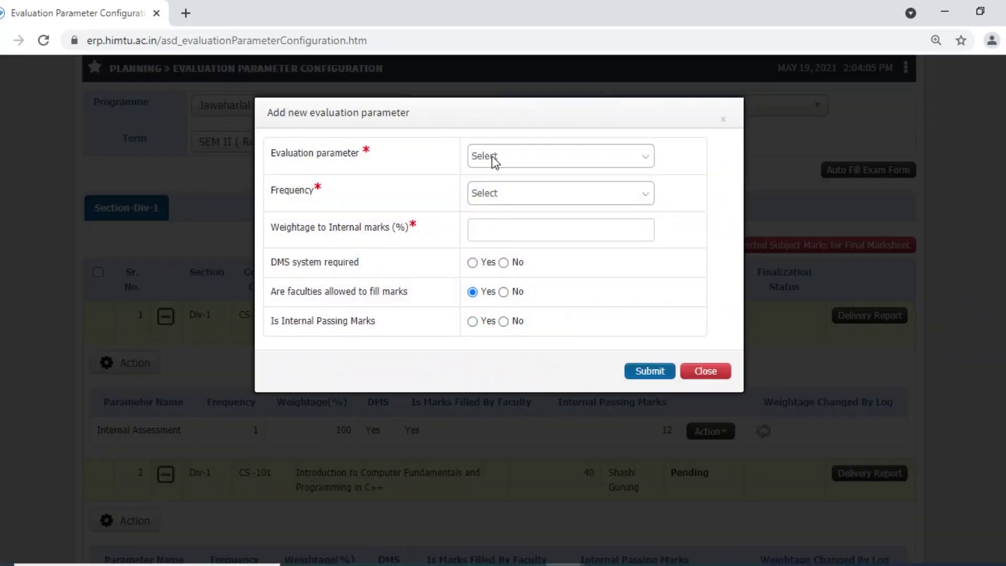
pyautogui.click(492, 157)
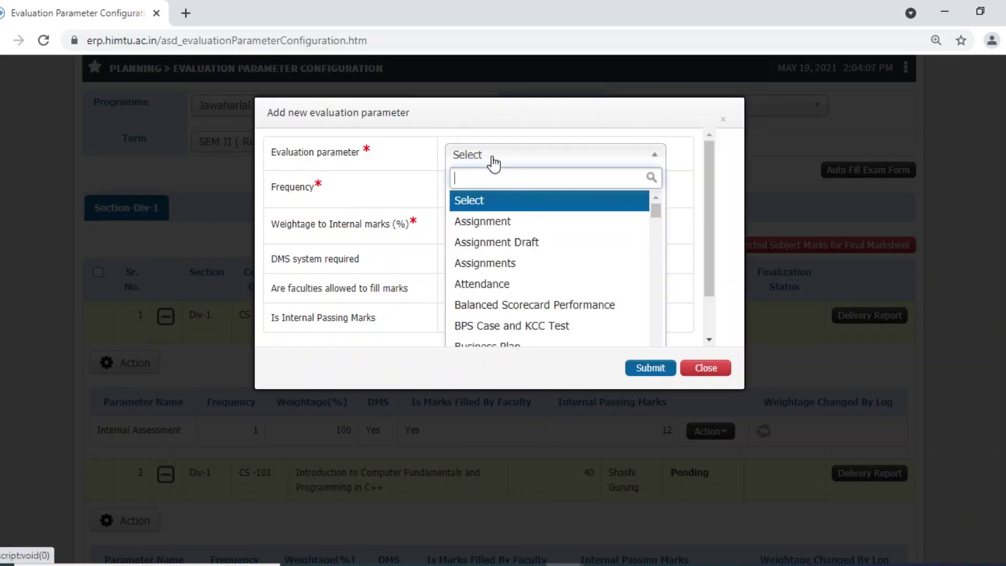
pyautogui.write('inter')
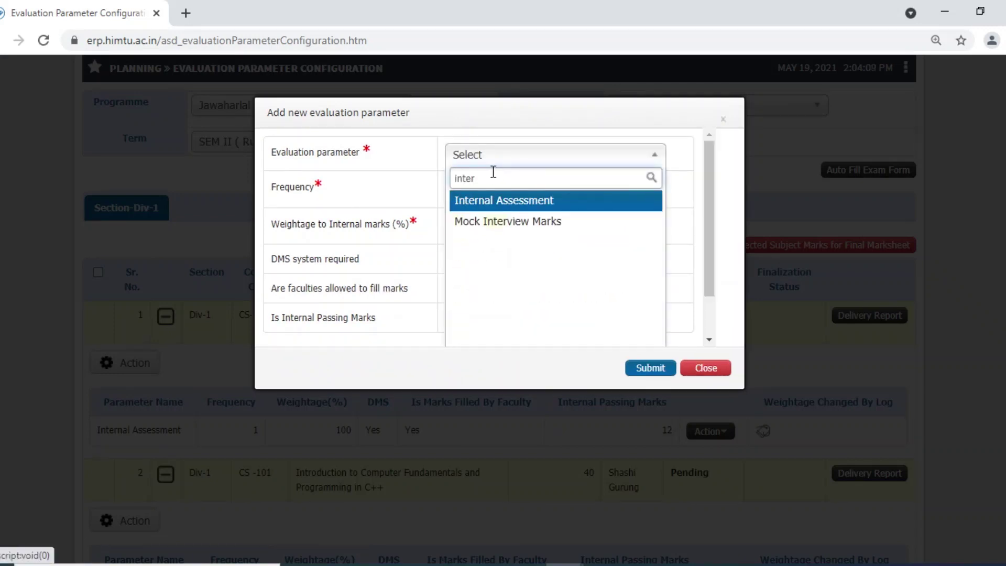
pyautogui.click(499, 209)
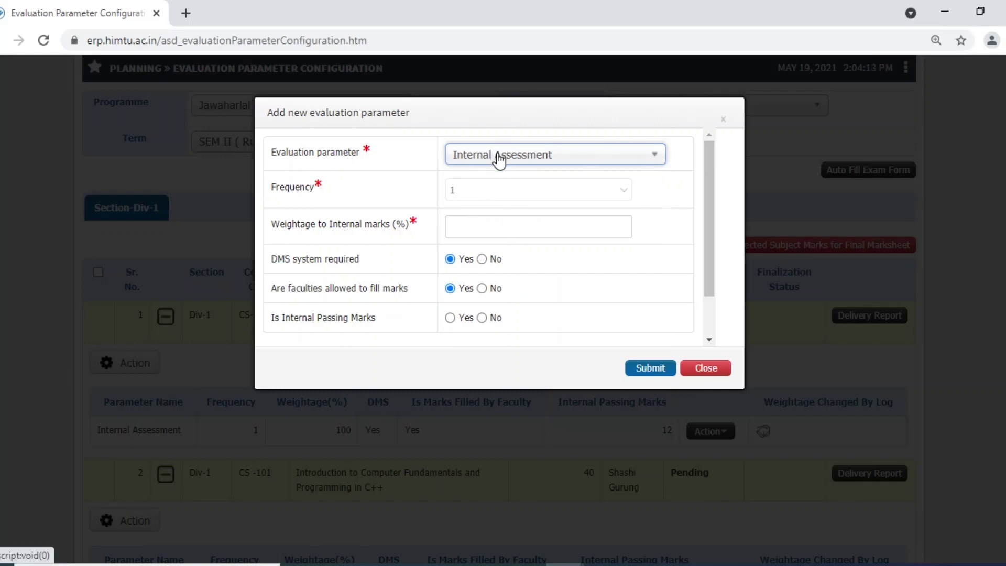
pyautogui.click(499, 161)
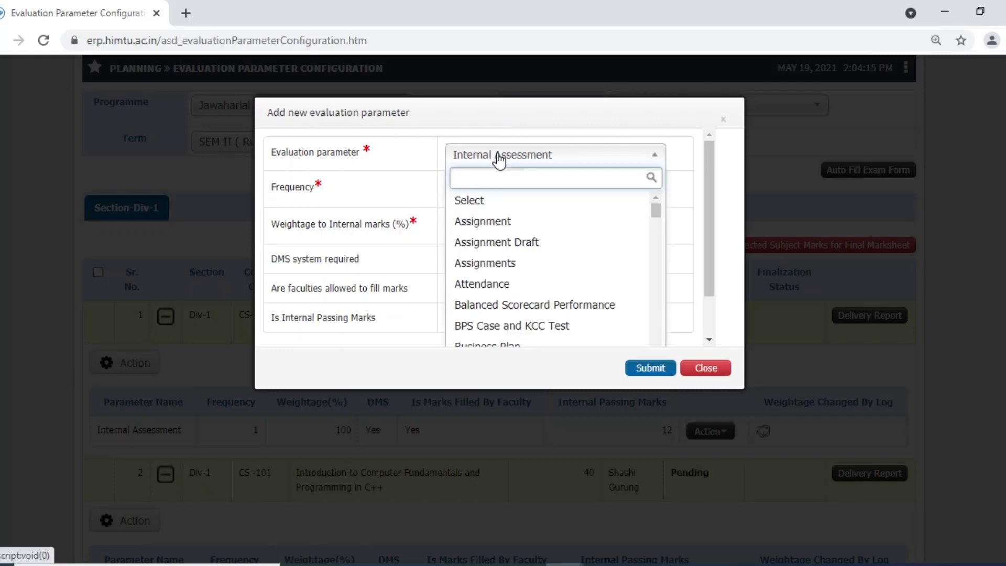
pyautogui.moveTo(655, 212); pyautogui.dragTo(652, 307)
pyautogui.click(479, 162)
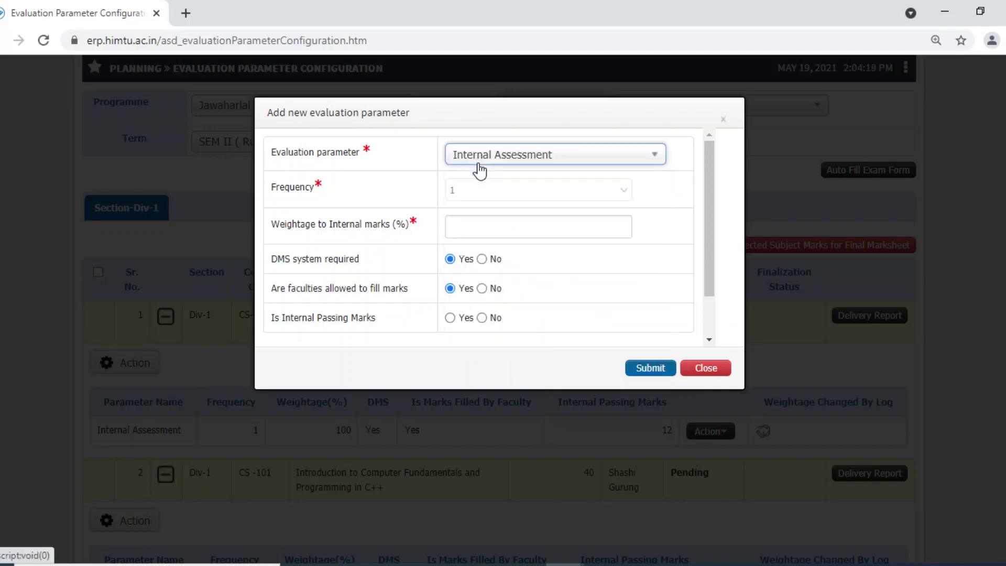
# Set the CS-101 parameter's weightage to 100%, enable internal passing marks of 16, and submit it
pyautogui.click(478, 225)
pyautogui.write('1')
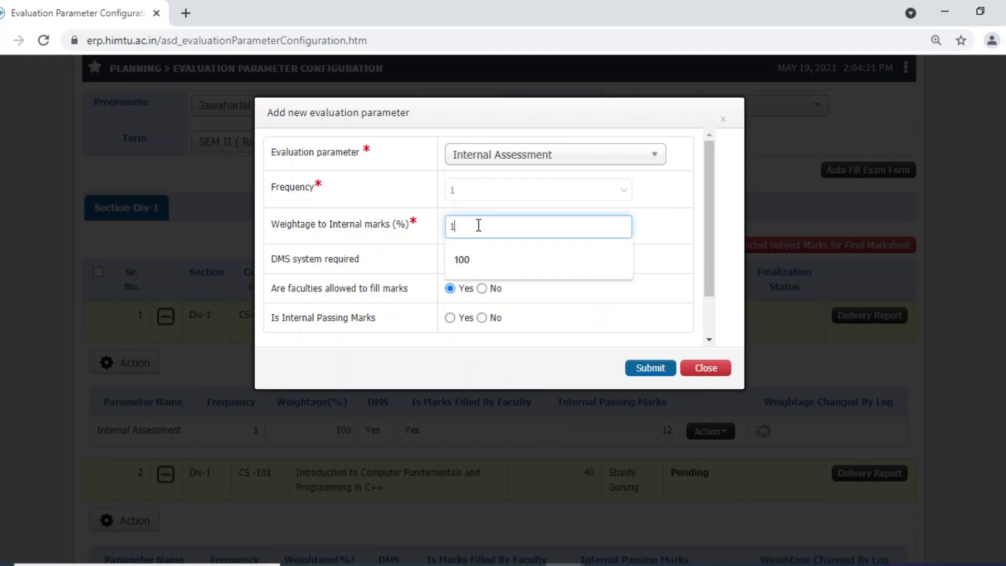
pyautogui.write('00')
pyautogui.click(450, 317)
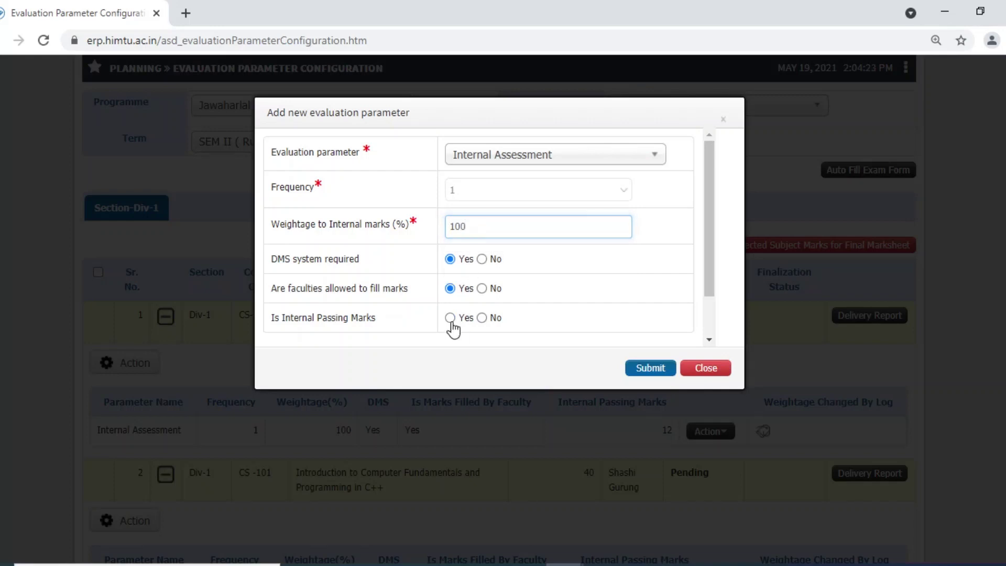
pyautogui.click(458, 360)
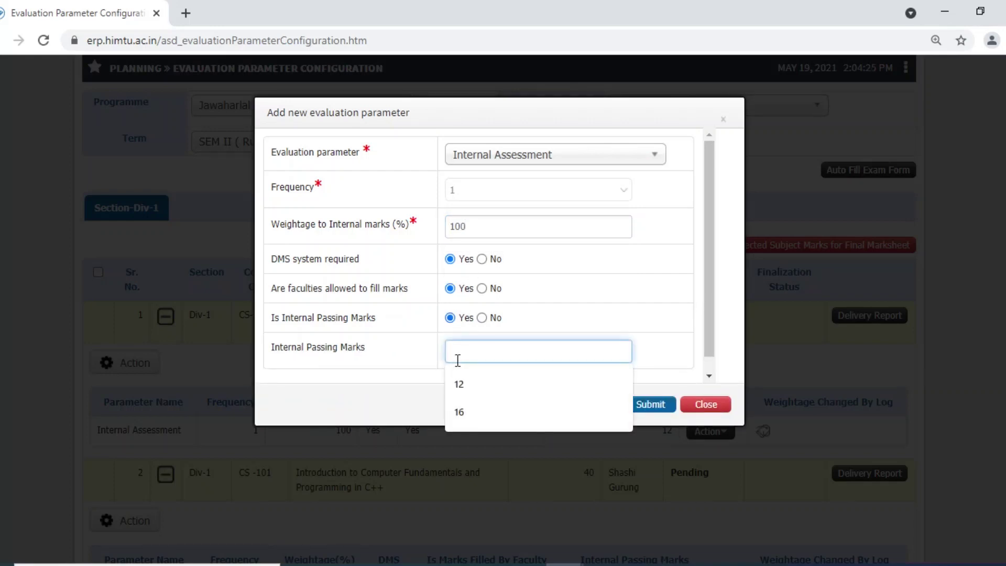
pyautogui.write('16')
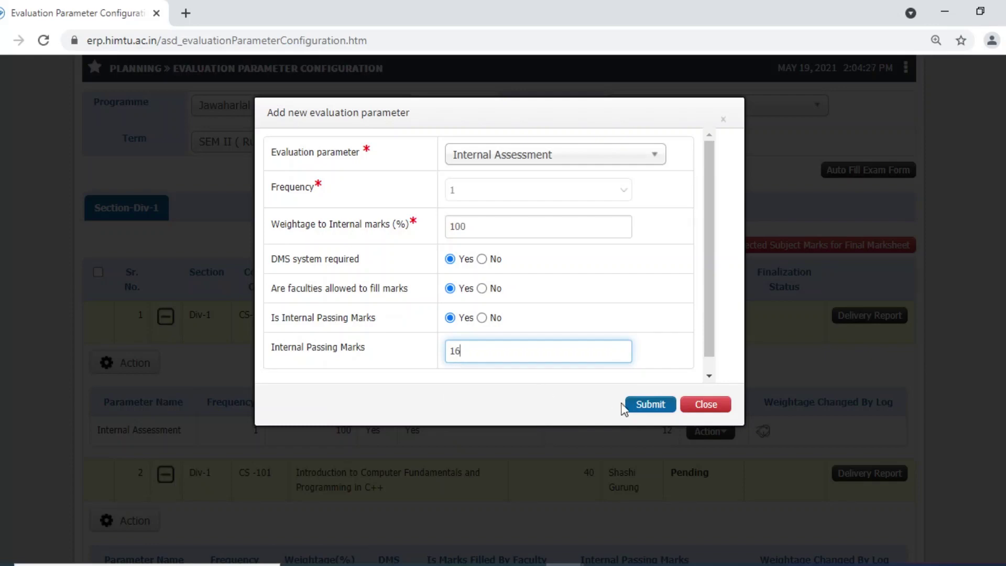
pyautogui.click(642, 410)
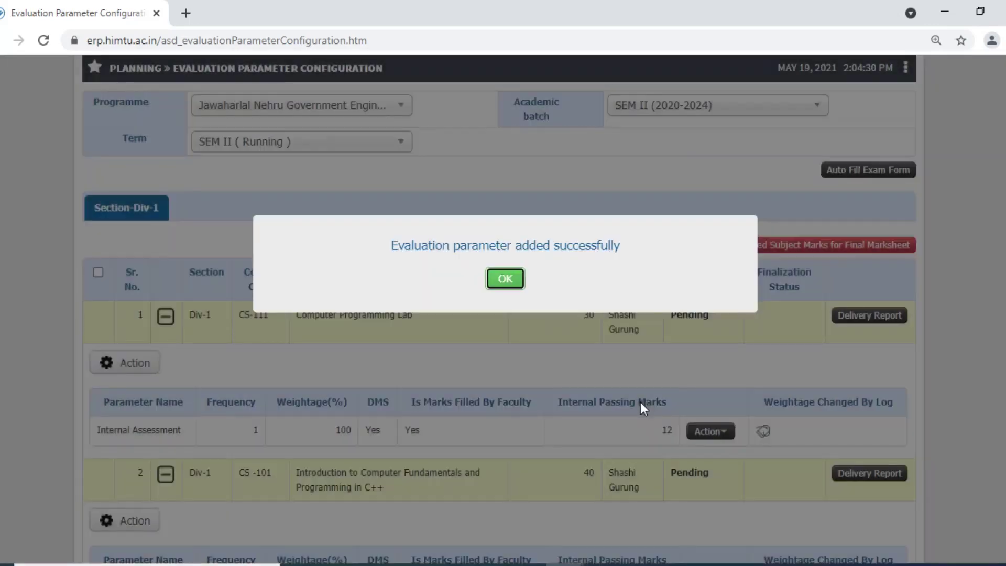
pyautogui.click(506, 279)
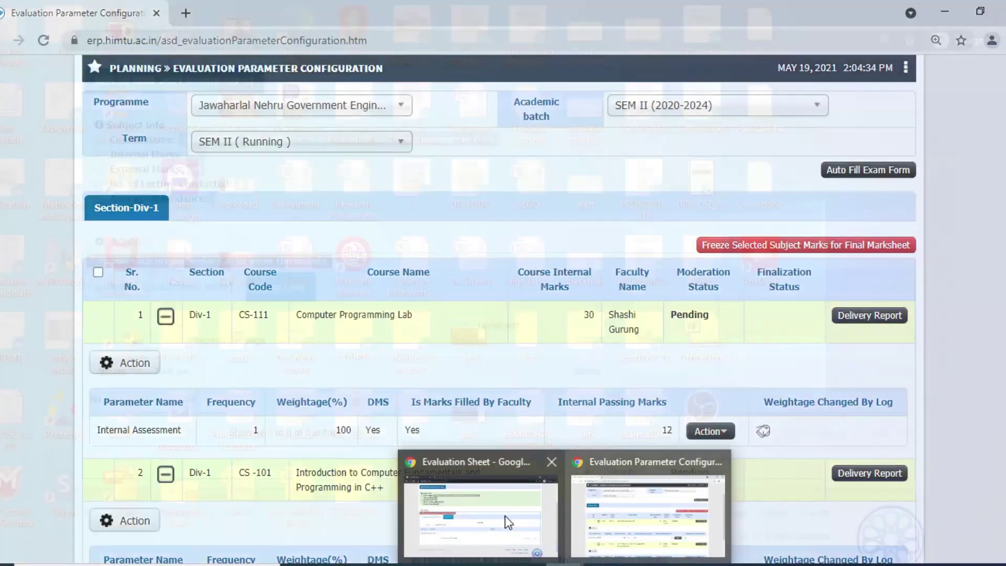
# Switch to the faculty's evaluation sheet and select the Mechanical Engineering CS-111 course Computer Programming Lab
pyautogui.click(473, 506)
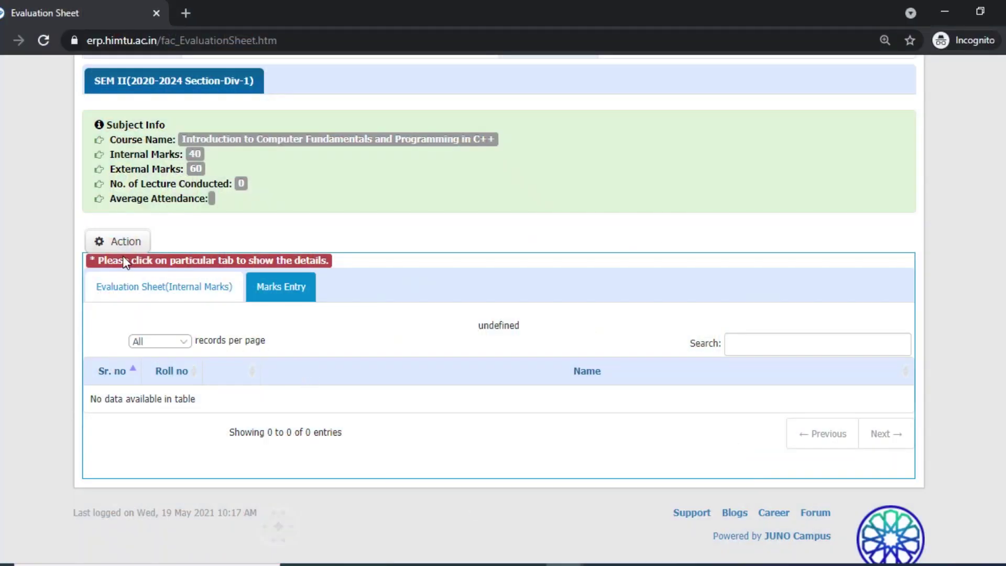
pyautogui.scroll(3, 503, 283)
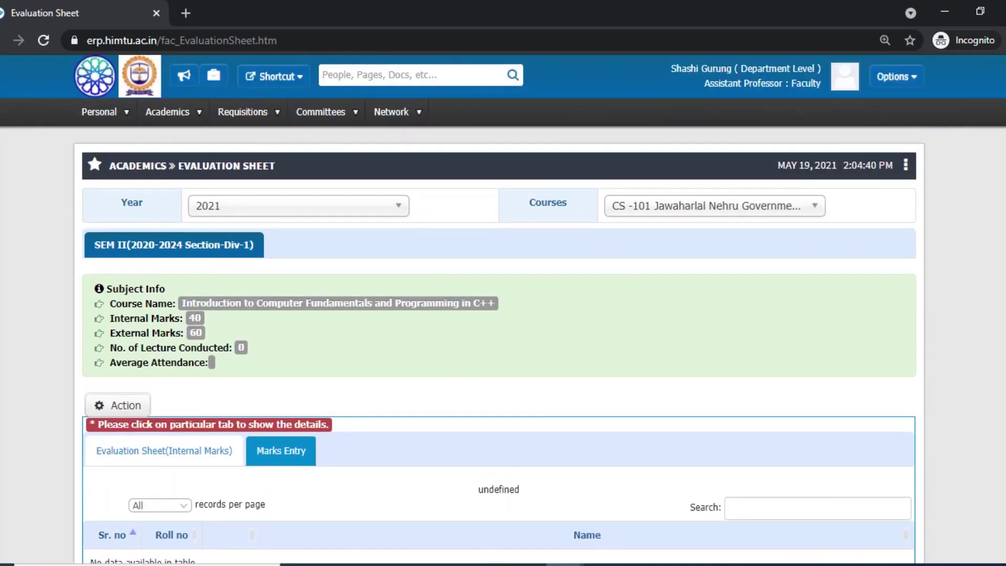
pyautogui.click(651, 206)
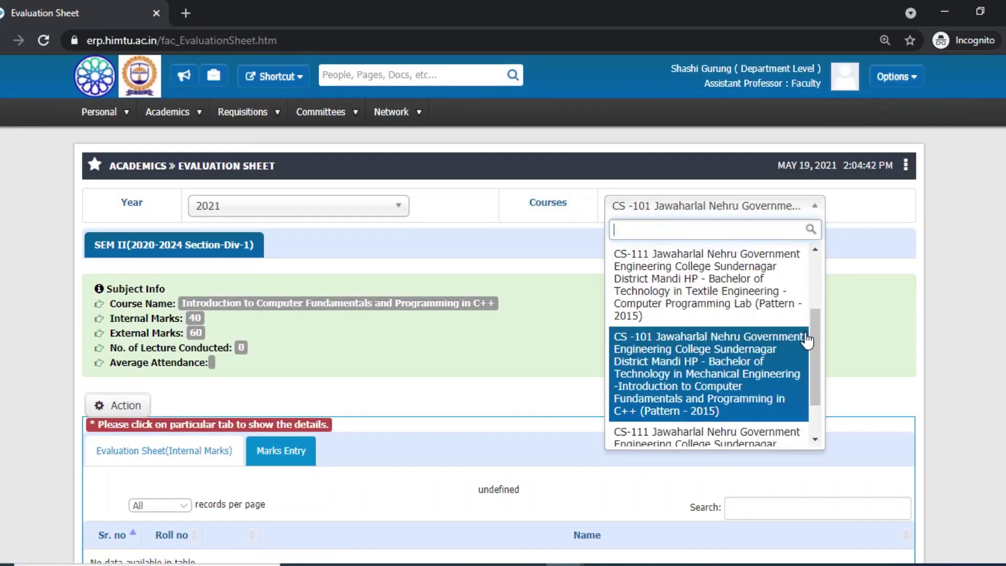
pyautogui.scroll(-1, 812, 334)
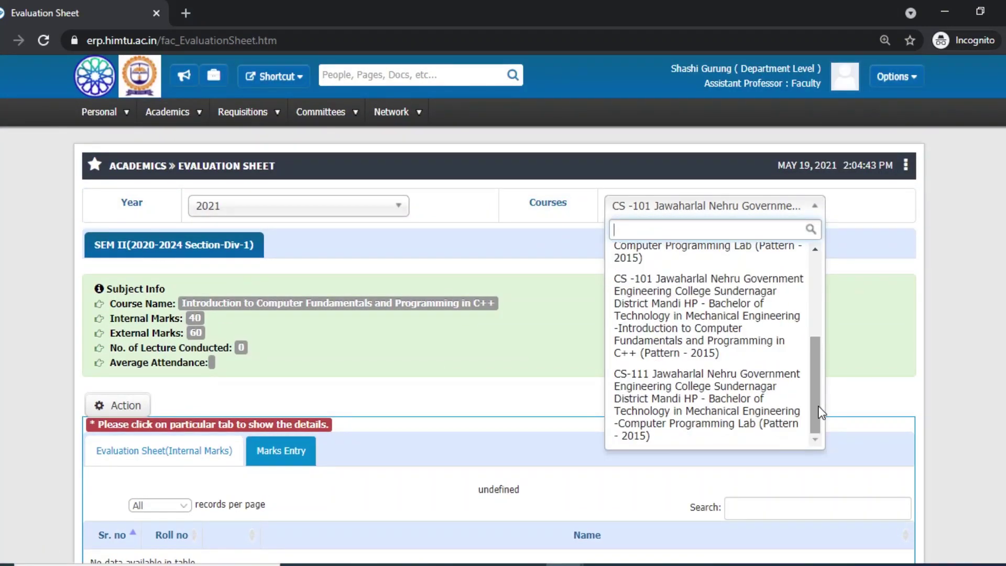
pyautogui.click(652, 420)
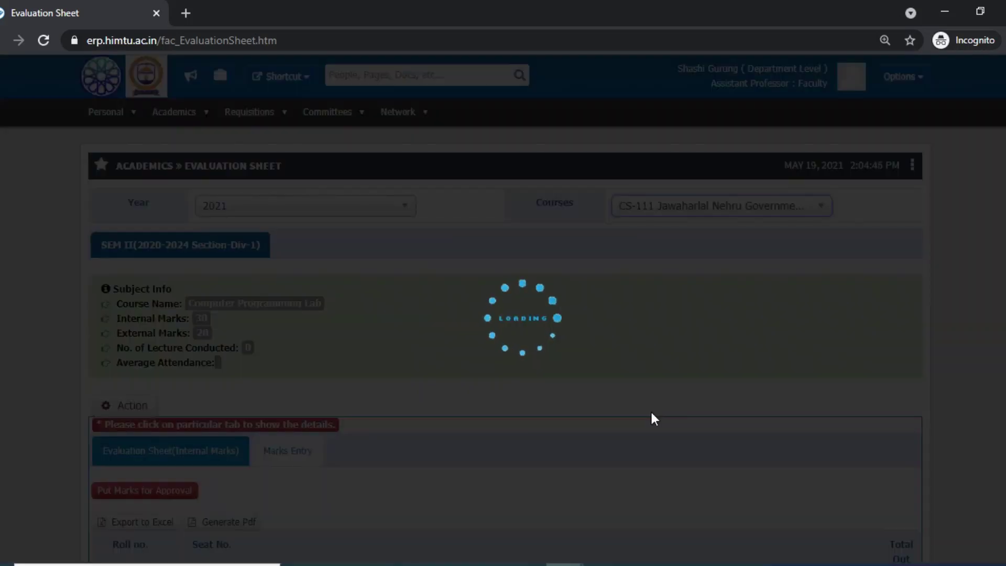
pyautogui.scroll(-3, 428, 375)
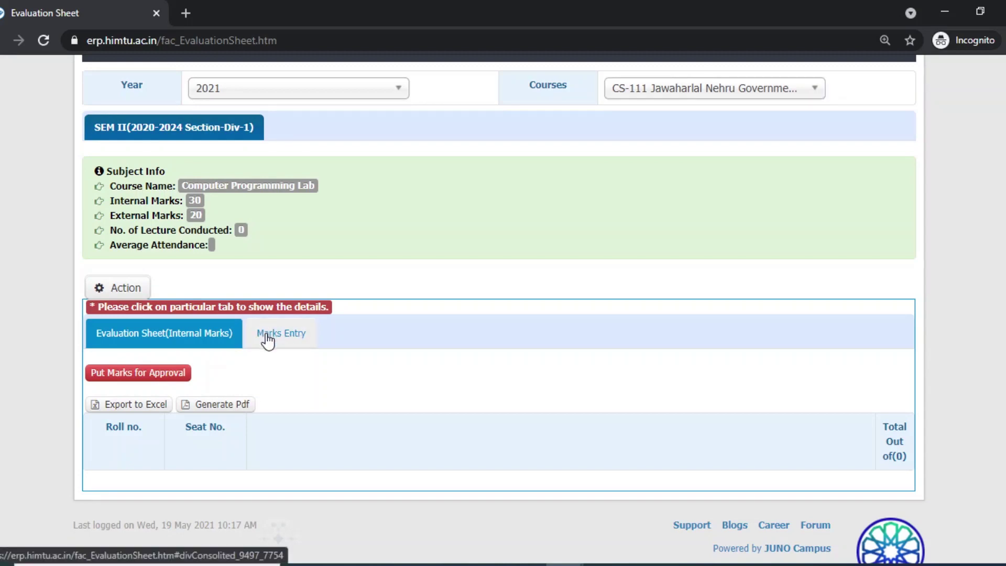
# Open the marks entry for Computer Programming Lab and review its student list and Internal Assessment columns
pyautogui.click(268, 338)
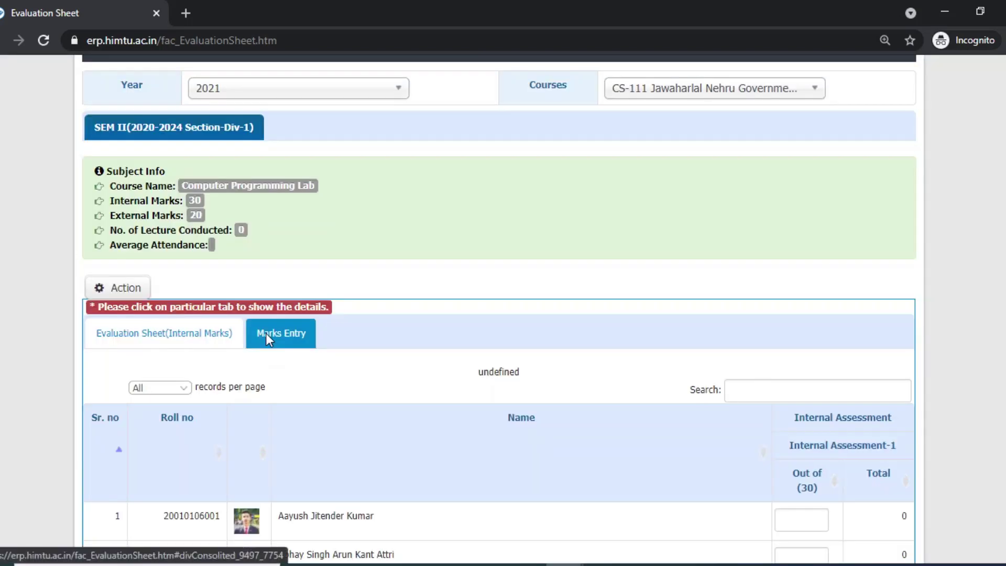
pyautogui.scroll(-4, 895, 305)
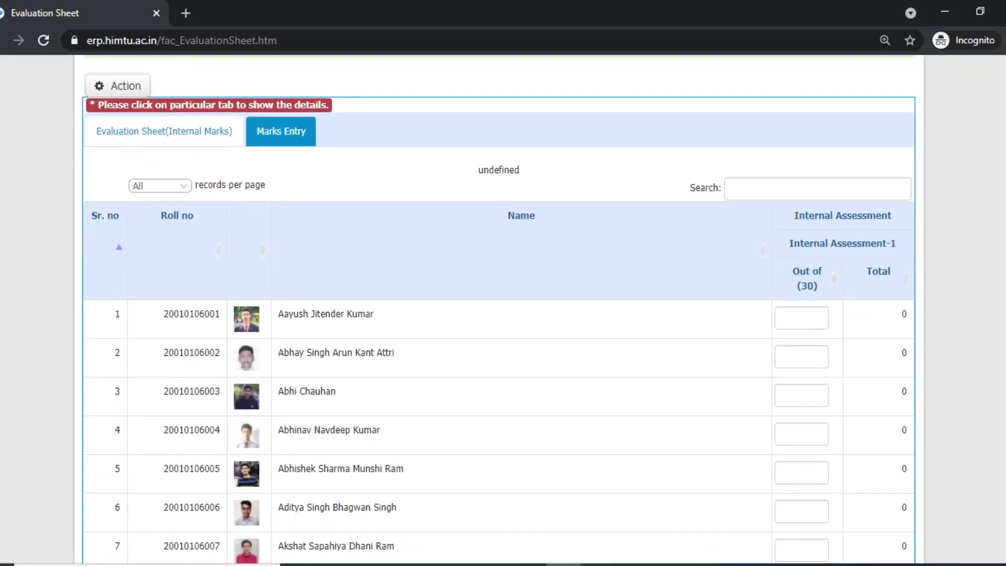
pyautogui.scroll(-5, 499, 309)
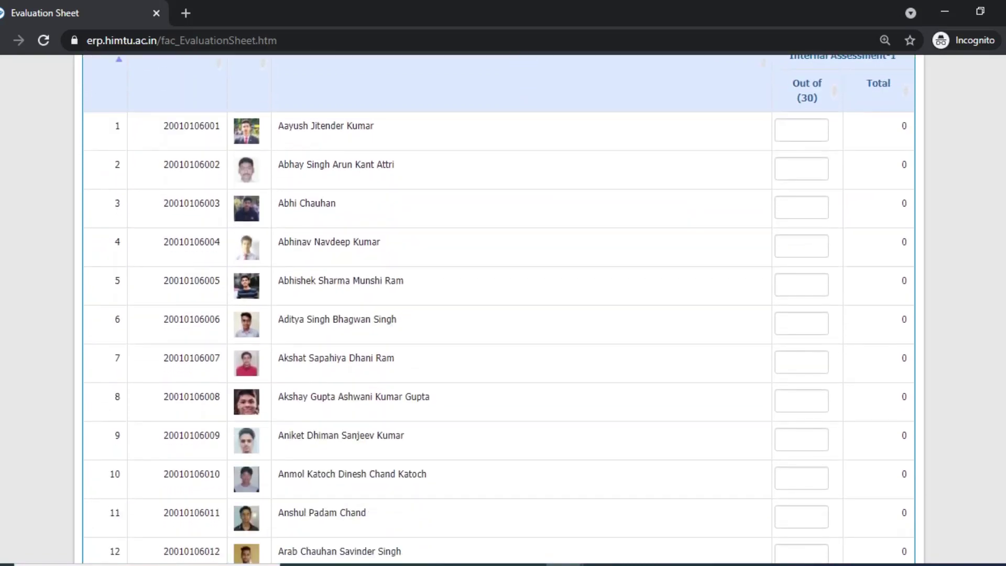
pyautogui.scroll(3, 499, 309)
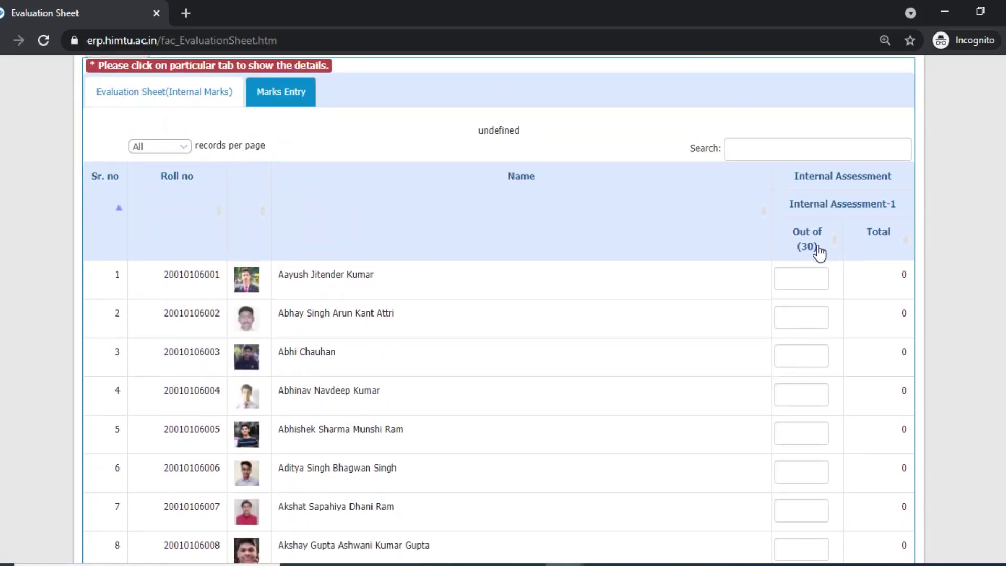
pyautogui.scroll(1, 499, 310)
pyautogui.scroll(3, 499, 309)
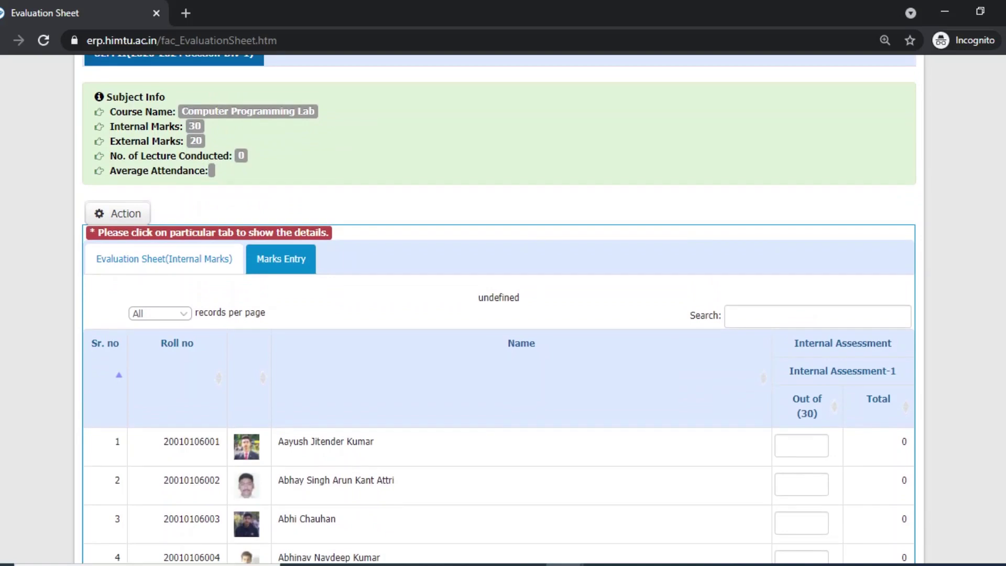
pyautogui.scroll(4, 499, 309)
# Select the Mechanical Engineering CS-101 course Introduction to Computer Fundamentals and Programming in C++ and open its marks entry
pyautogui.click(763, 207)
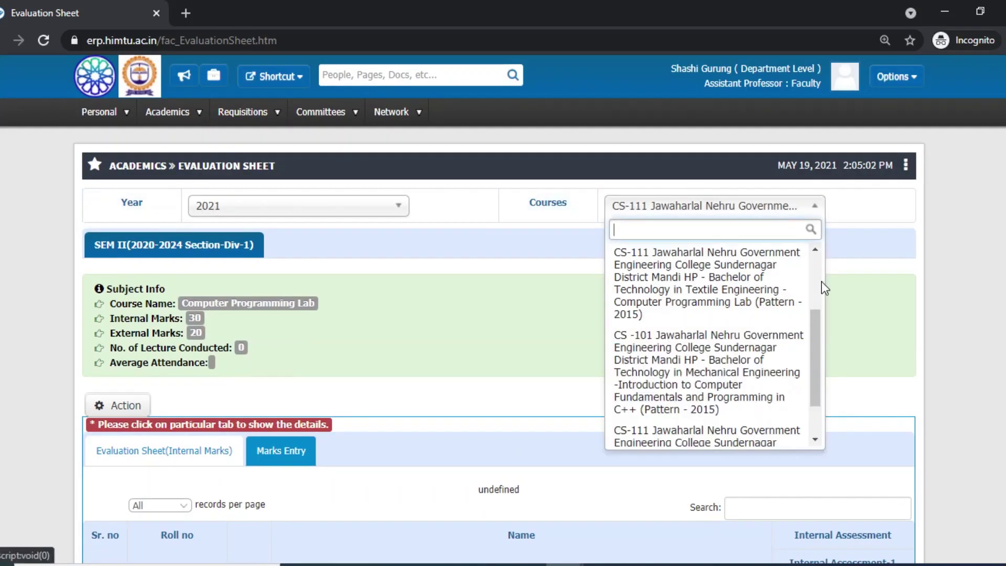
pyautogui.moveTo(815, 368); pyautogui.dragTo(822, 423)
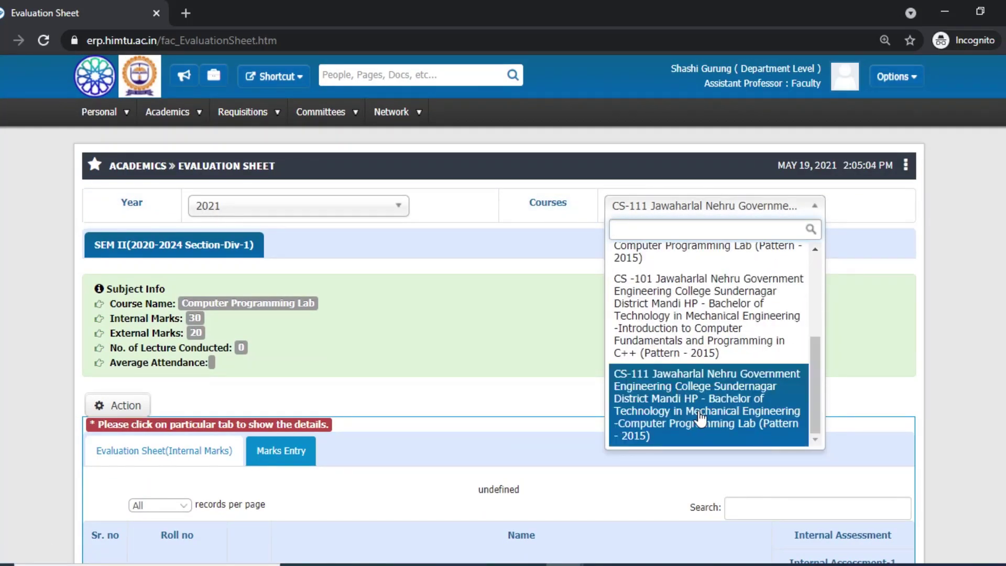
pyautogui.click(676, 347)
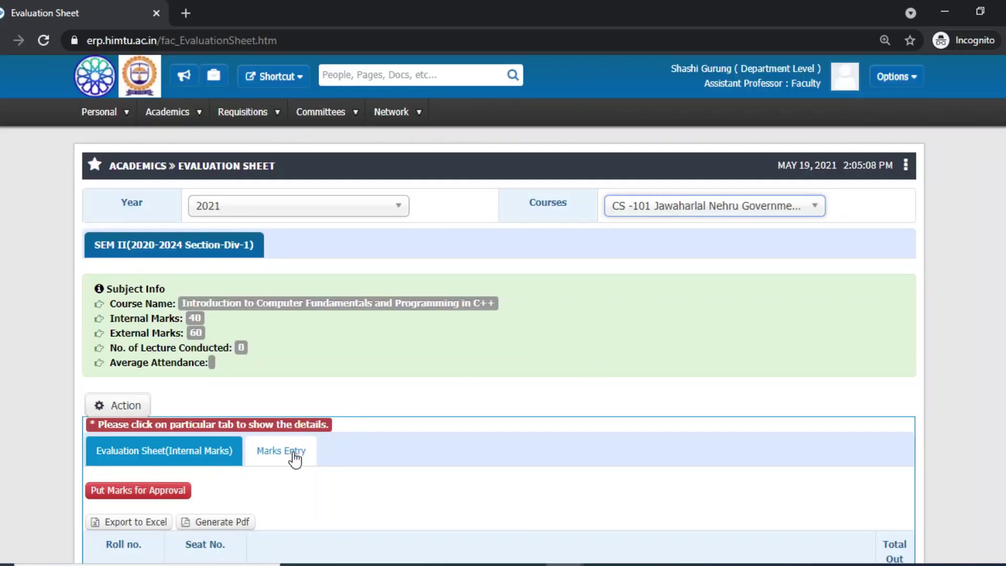
pyautogui.click(271, 460)
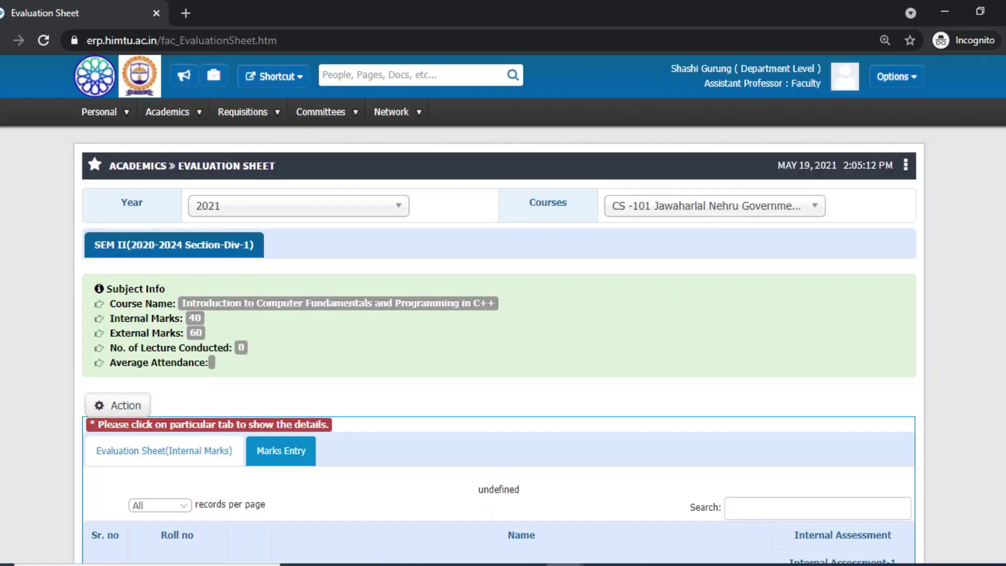
# Examine the CS-101 marks entry sheet, including the subject info, the full student list and the Internal Assessment-1 mark fields
pyautogui.scroll(-8, 790, 198)
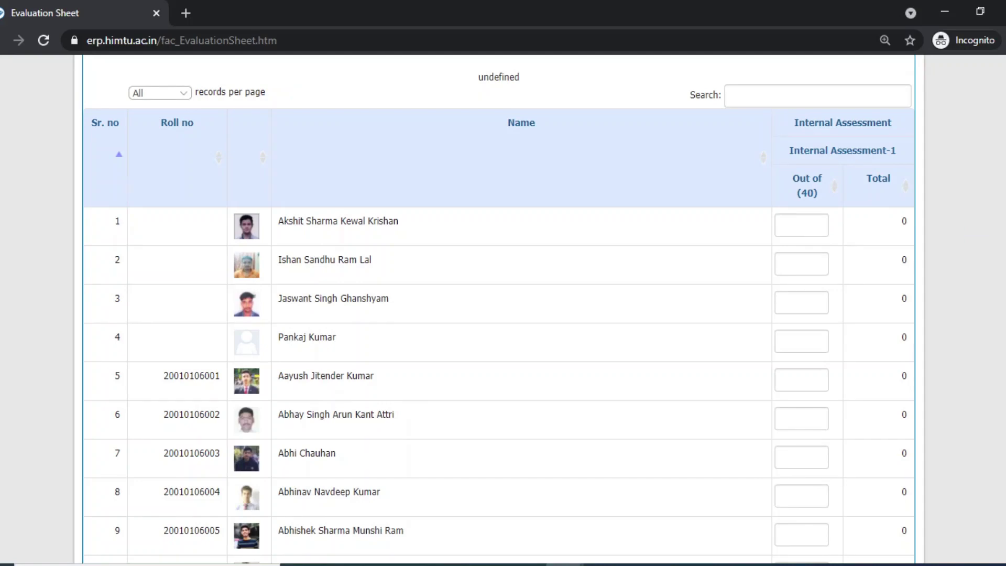
pyautogui.scroll(-20, 498, 309)
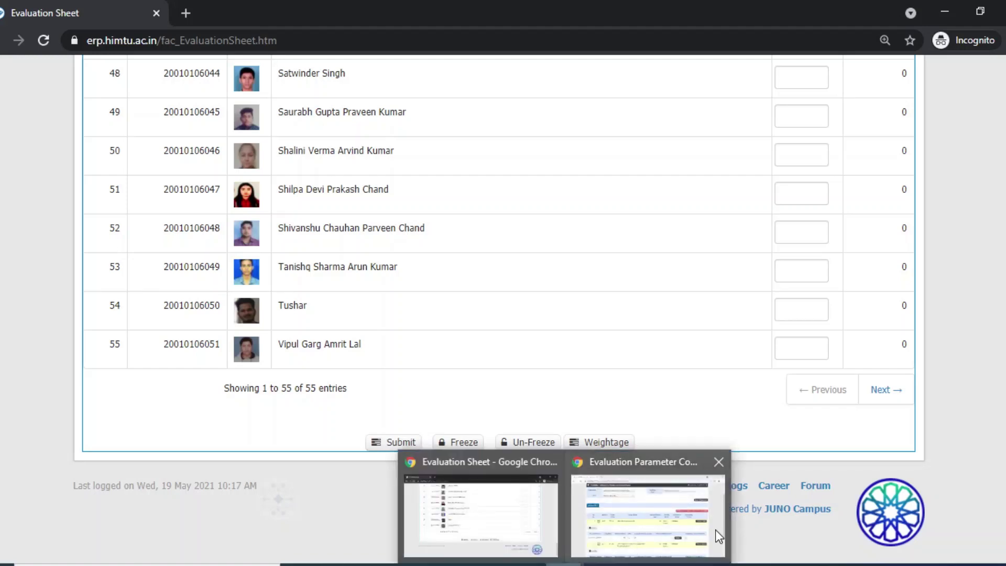
pyautogui.scroll(2, 498, 309)
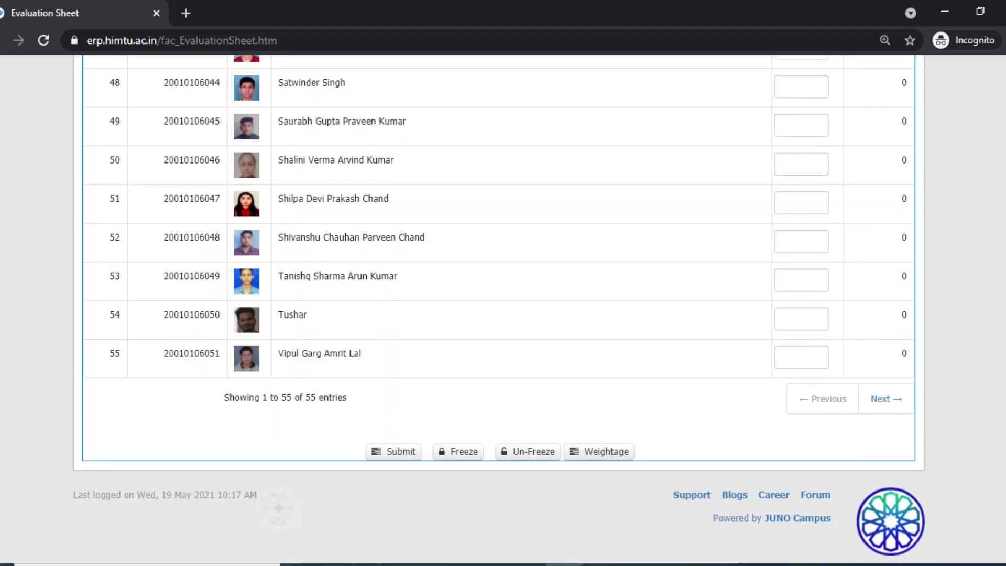
pyautogui.scroll(-1, 498, 309)
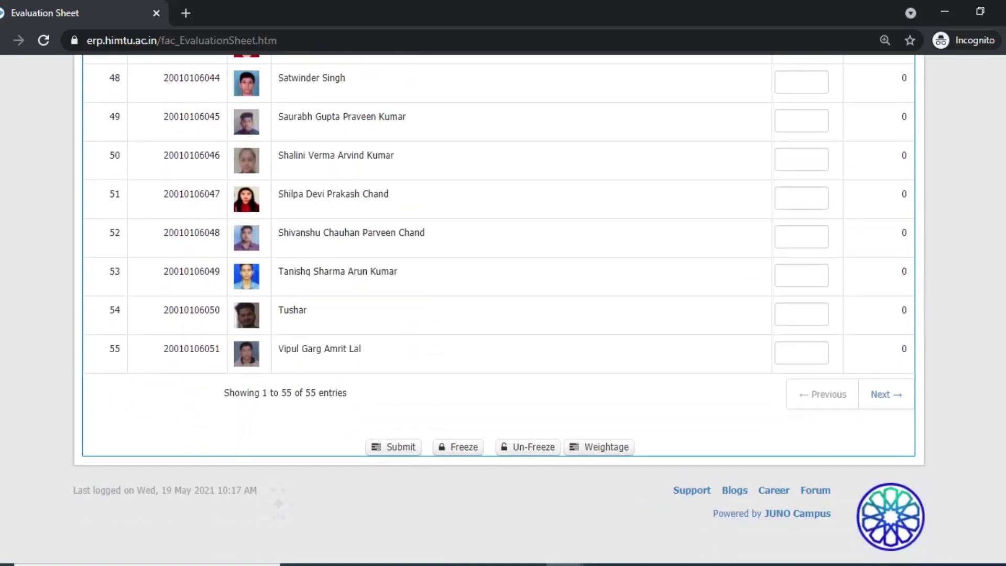
pyautogui.scroll(1, 498, 309)
pyautogui.scroll(20, 498, 309)
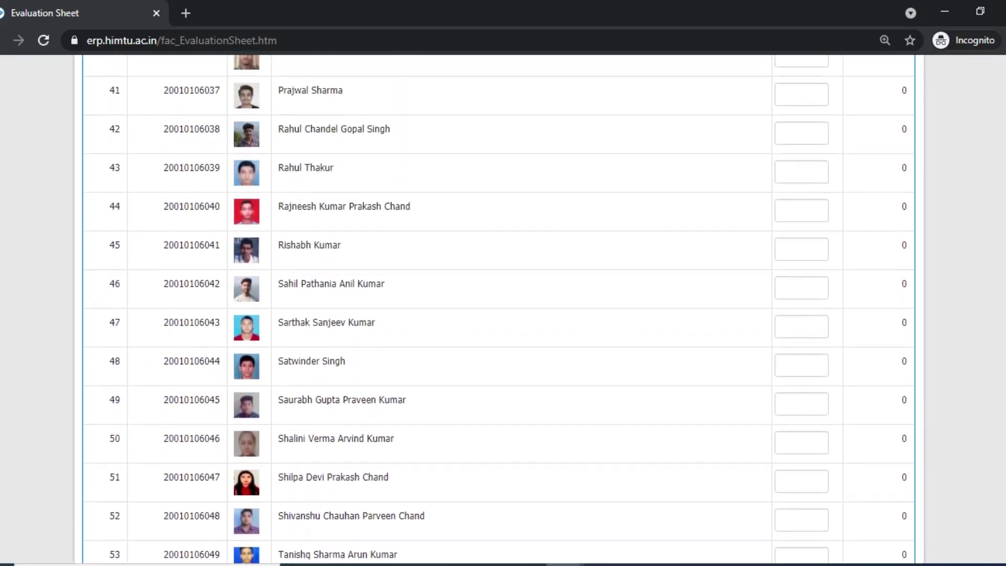
pyautogui.scroll(8, 499, 309)
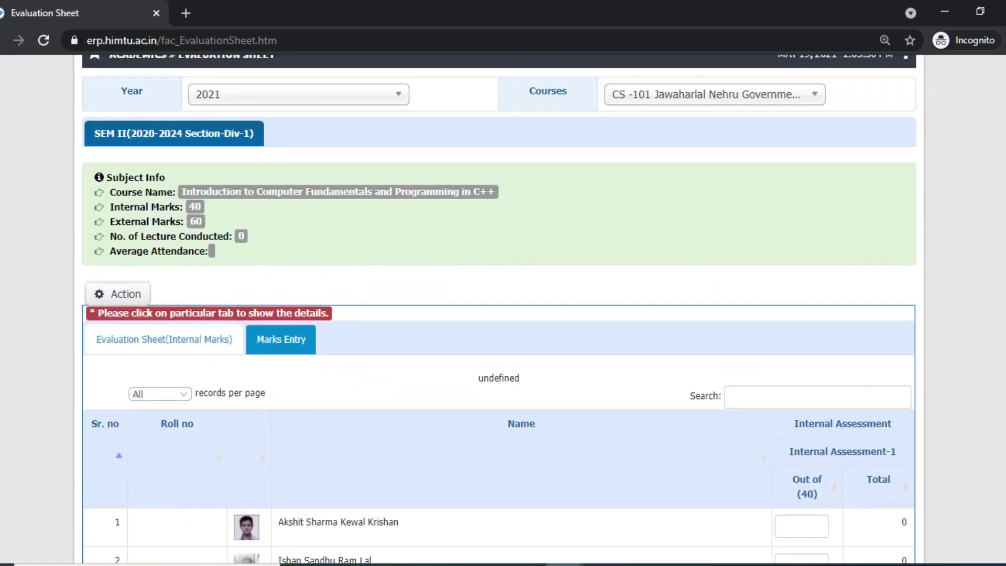
pyautogui.scroll(2, 499, 309)
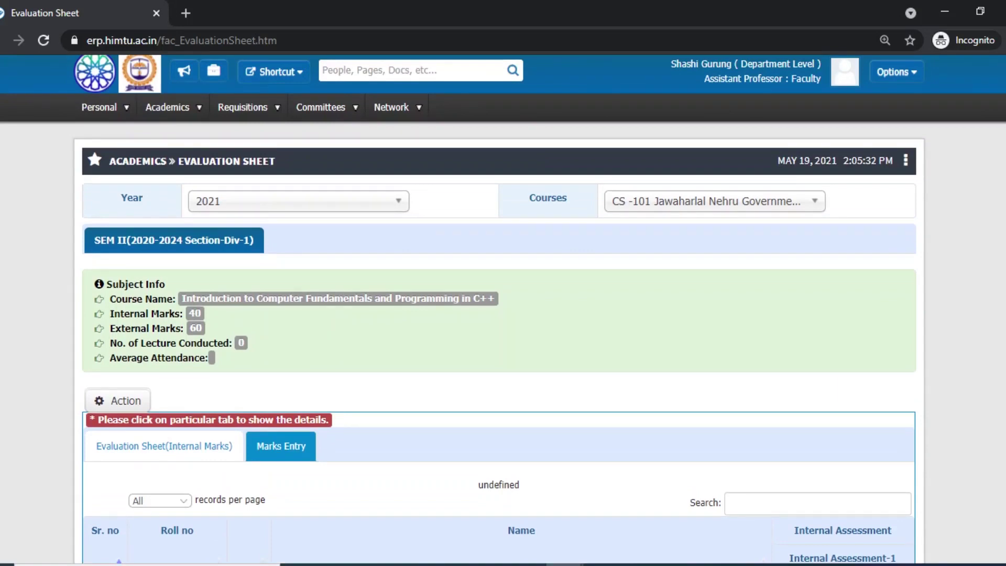
pyautogui.scroll(-6, 498, 309)
pyautogui.scroll(6, 498, 309)
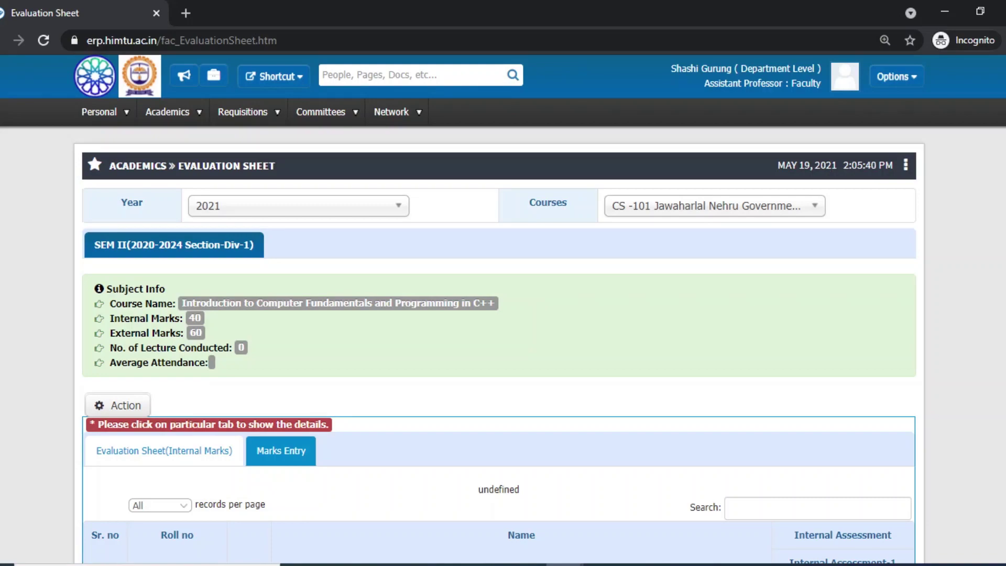
pyautogui.scroll(-5, 498, 309)
pyautogui.scroll(5, 498, 310)
pyautogui.scroll(-15, 503, 315)
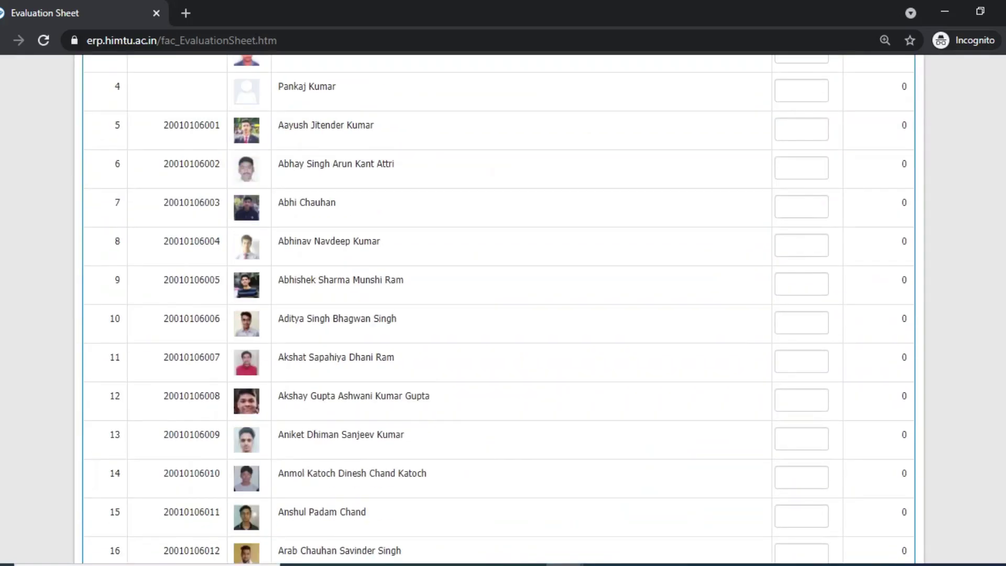
pyautogui.scroll(15, 503, 314)
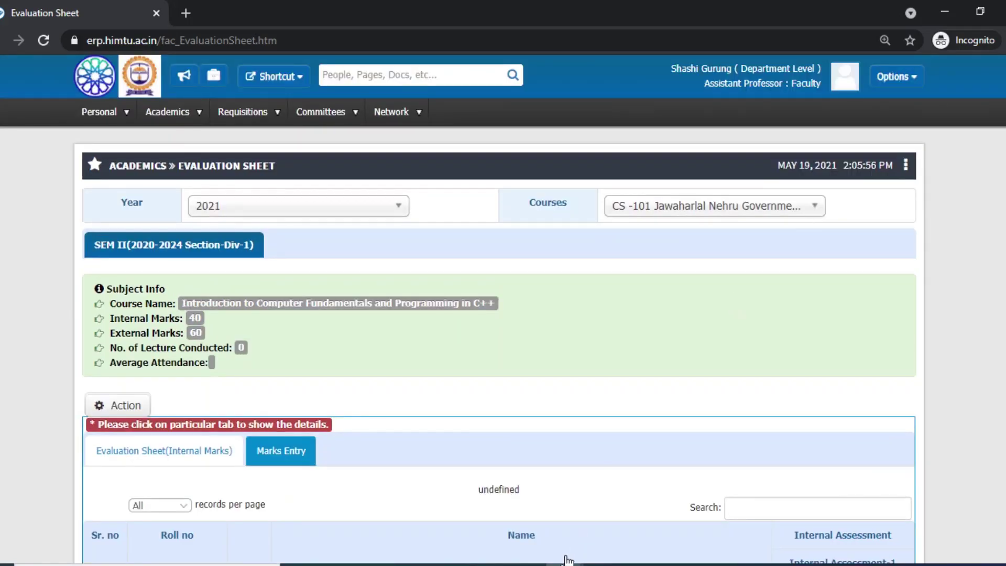
# Return to the Evaluation Parameter Configuration window and switch the role to Academic Admin
pyautogui.moveTo(564, 563)
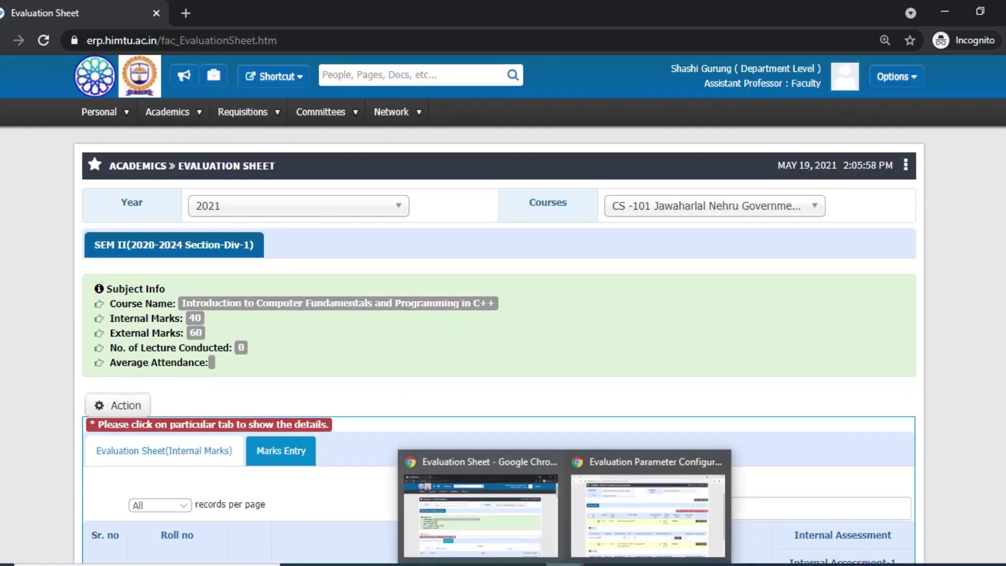
pyautogui.click(490, 542)
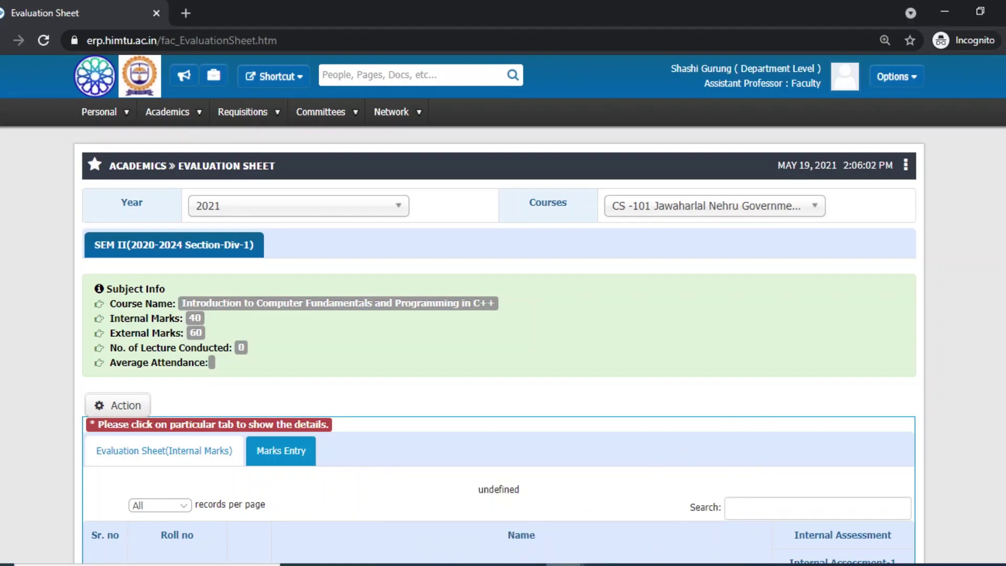
pyautogui.moveTo(564, 563)
pyautogui.click(633, 512)
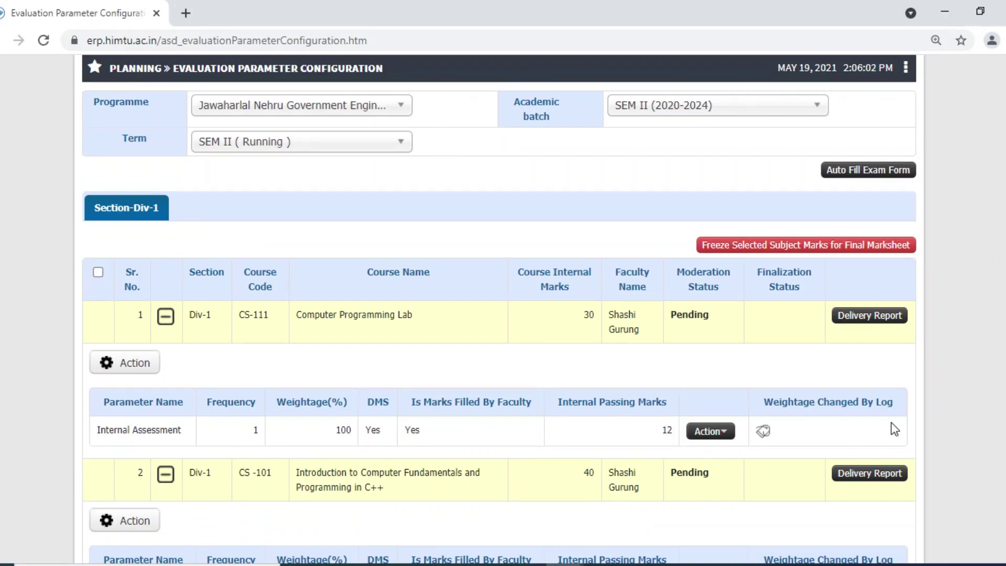
pyautogui.scroll(2, 940, 112)
pyautogui.click(904, 83)
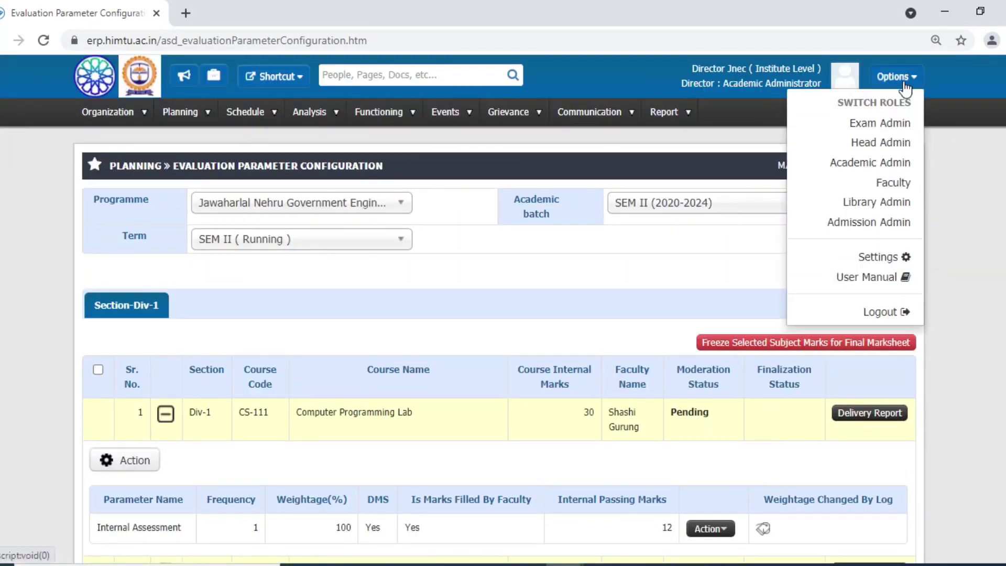
pyautogui.click(891, 163)
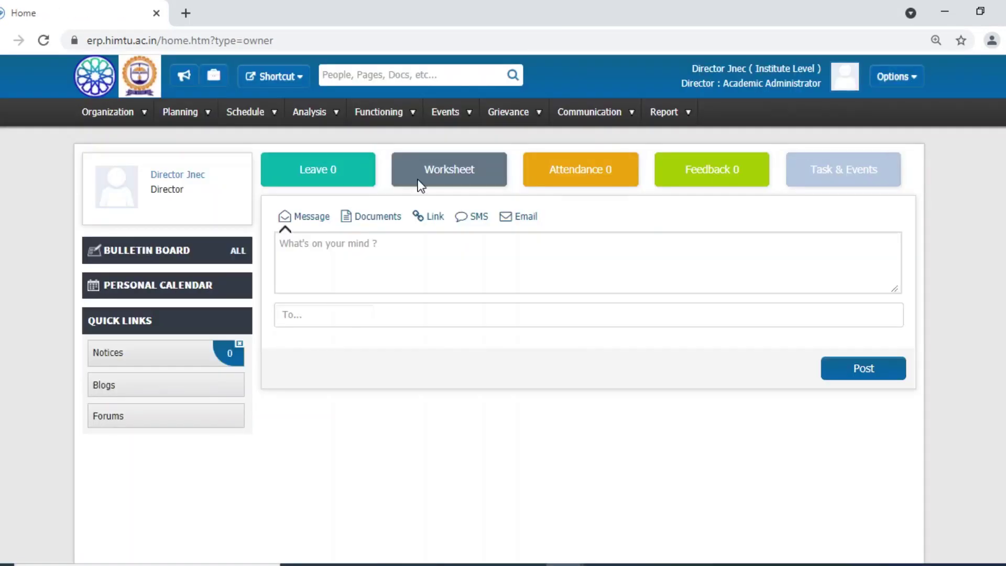
# Open the Academic Time Table page for scheduling
pyautogui.click(256, 112)
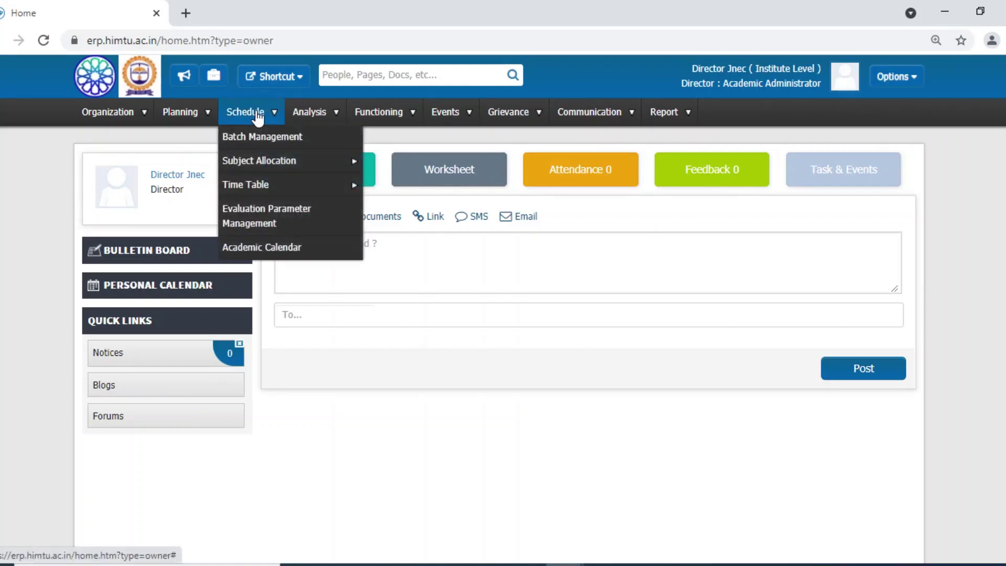
pyautogui.moveTo(273, 191)
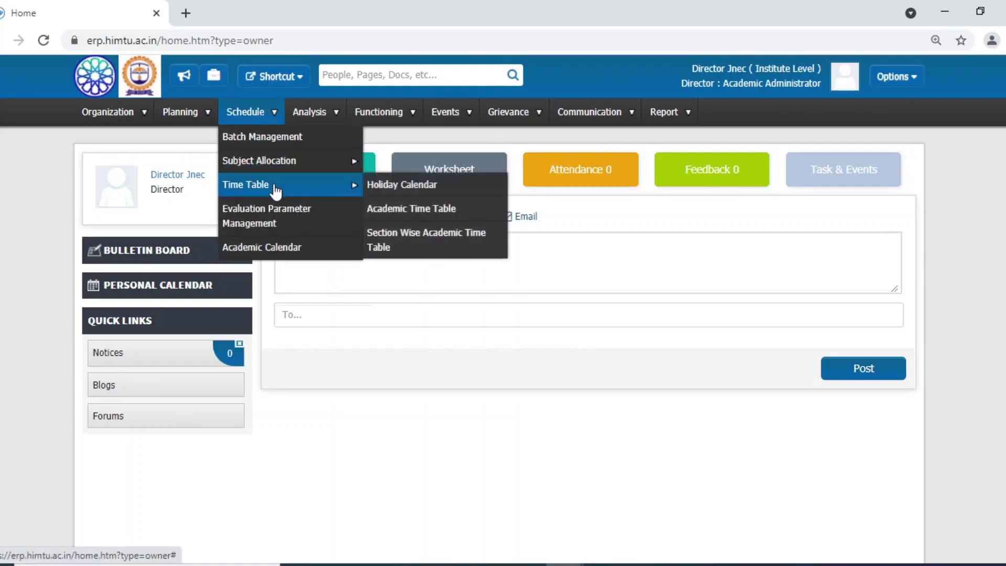
pyautogui.click(418, 209)
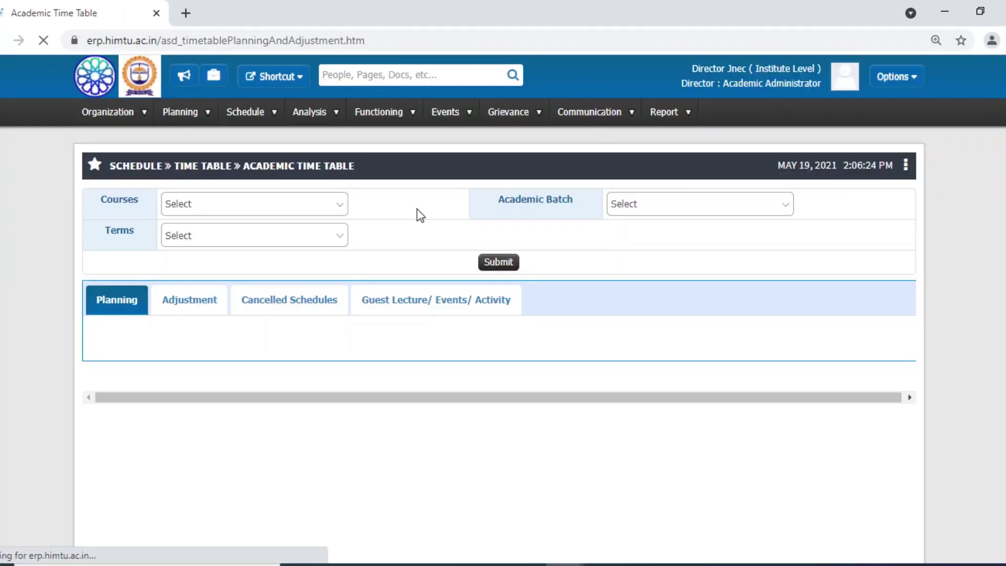
# Load the time table planning for the Mechanical Engineering course, academic batch SEM II (2020-2024) and term SEM II ( Running )
pyautogui.click(234, 207)
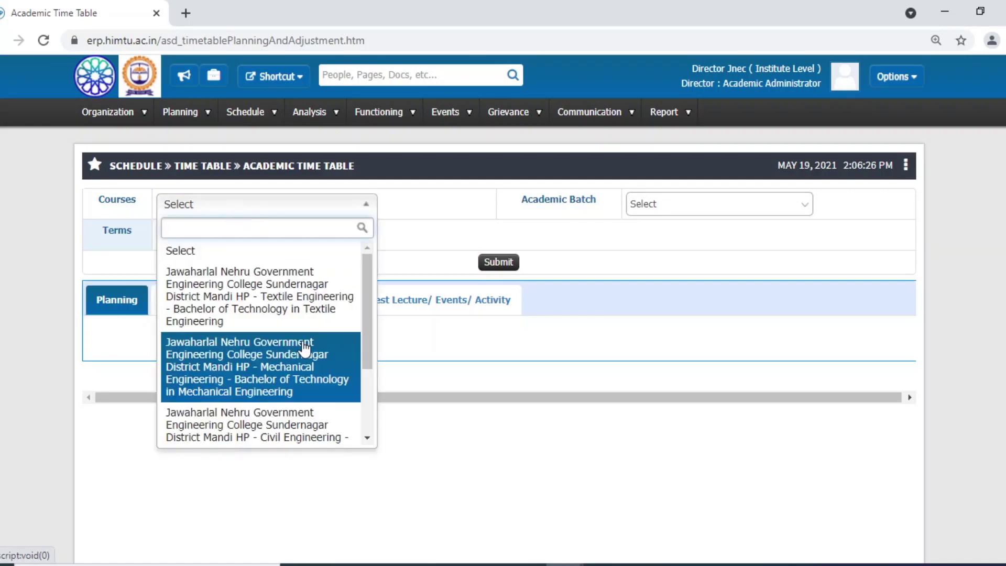
pyautogui.click(304, 365)
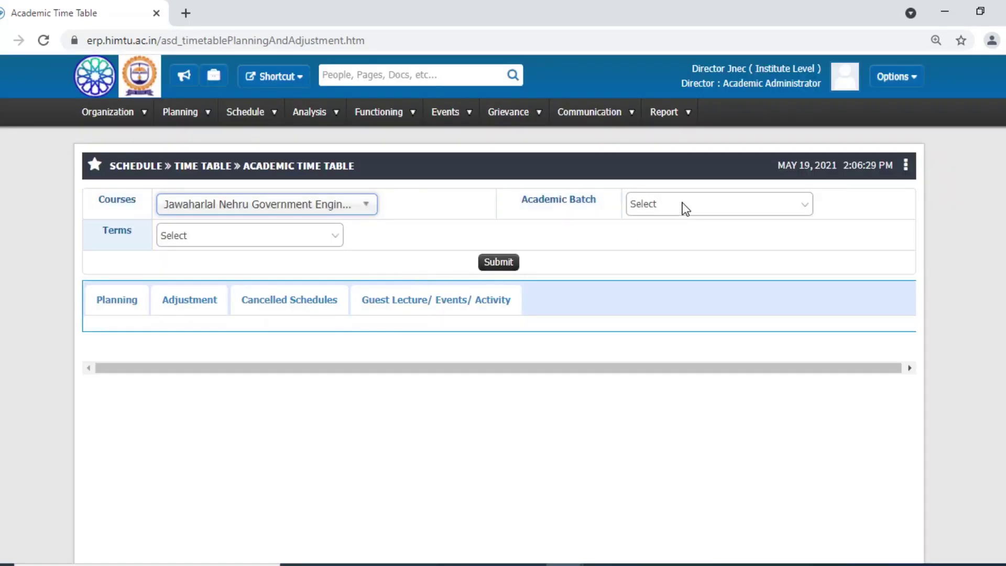
pyautogui.click(683, 204)
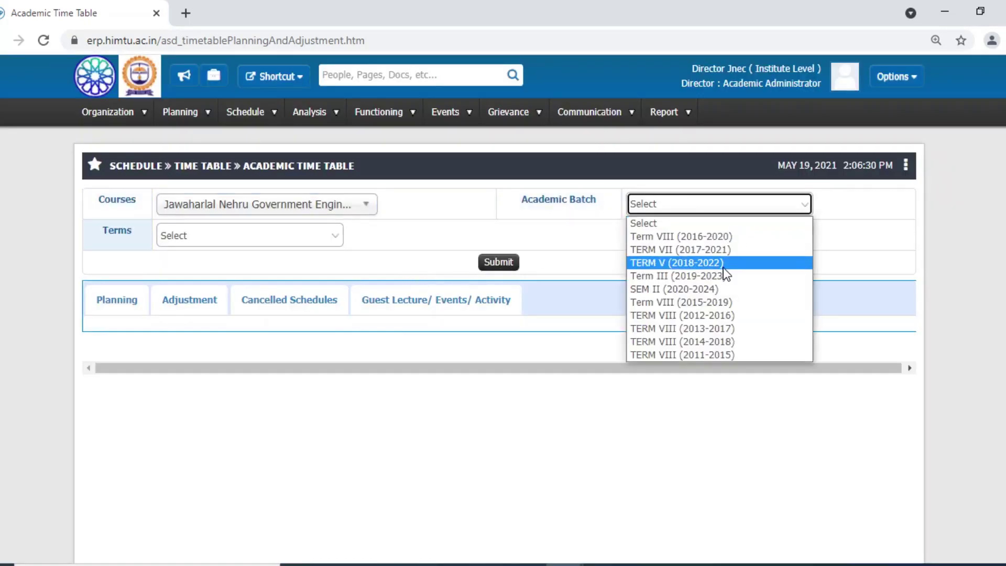
pyautogui.click(708, 293)
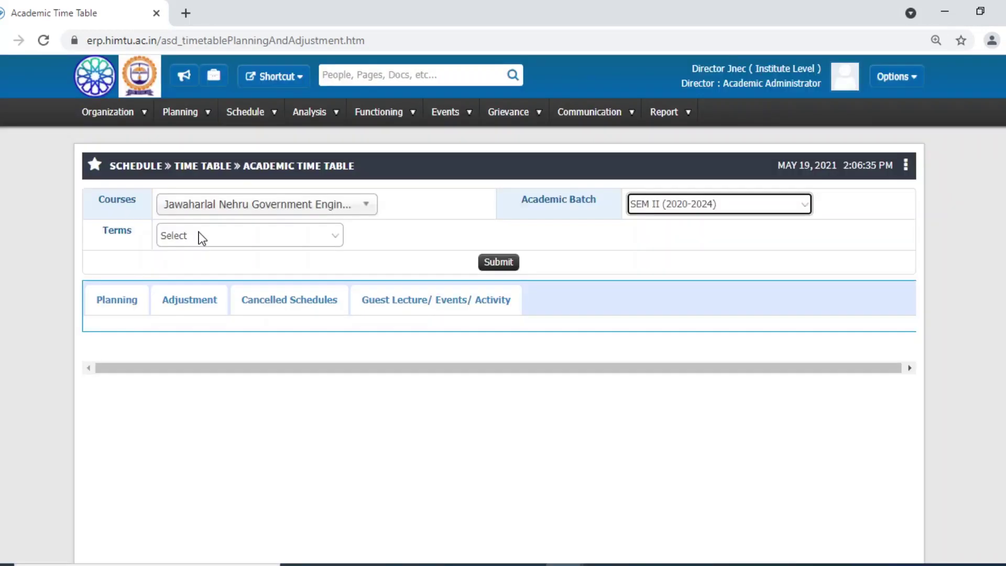
pyautogui.click(199, 234)
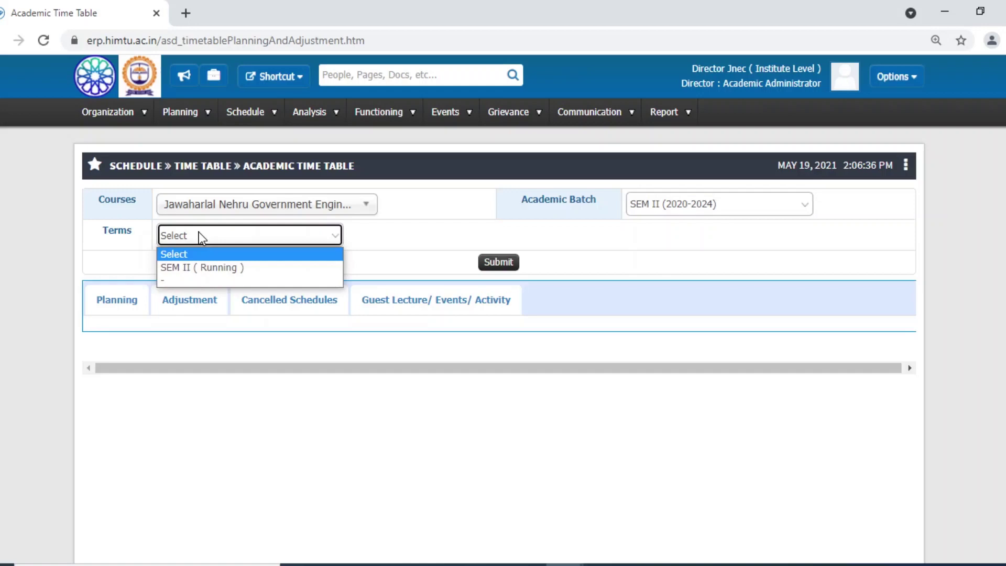
pyautogui.click(206, 268)
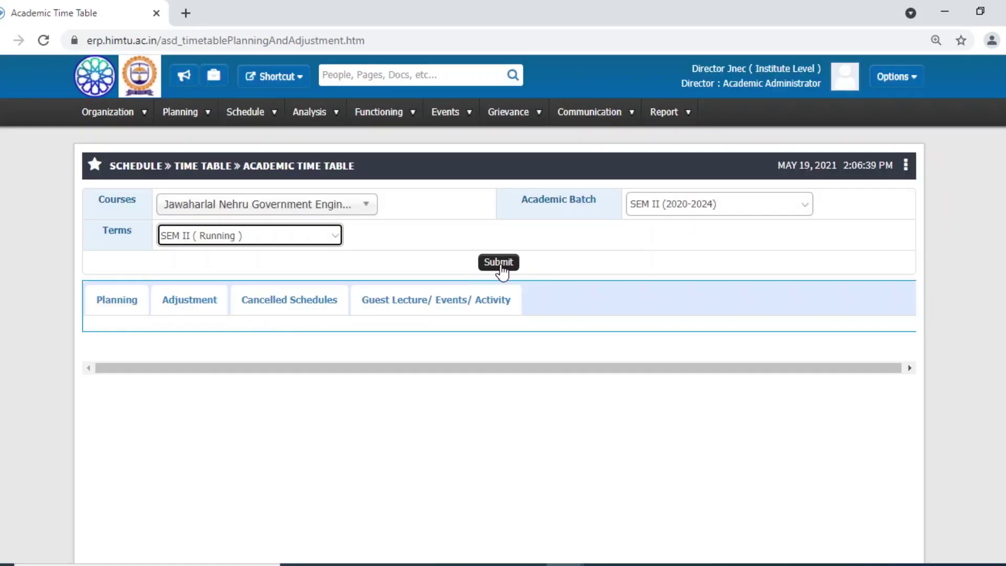
pyautogui.click(499, 263)
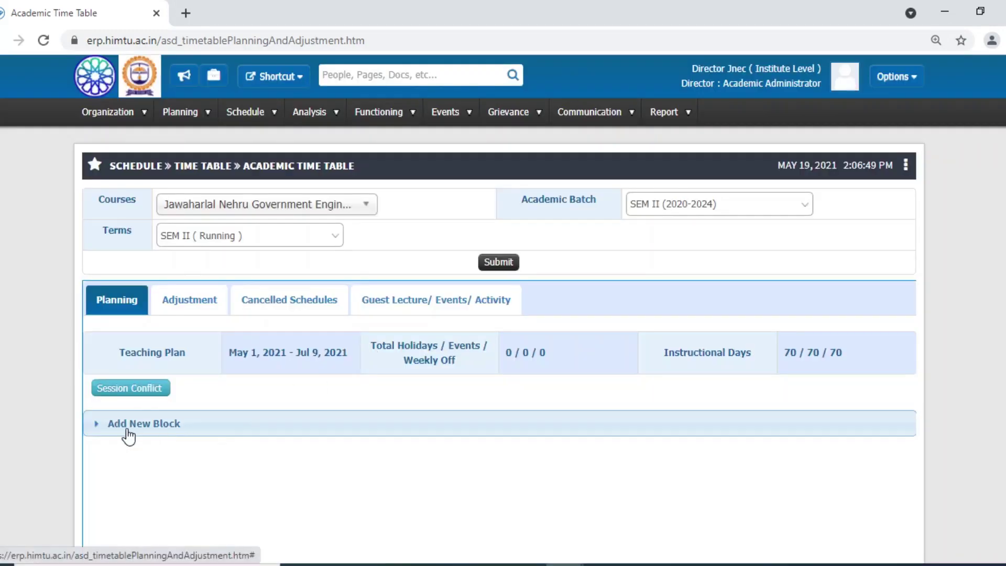
# Add a planning block from May 01, 2021 to Jul 09, 2021 and load its weekly timetable
pyautogui.click(139, 425)
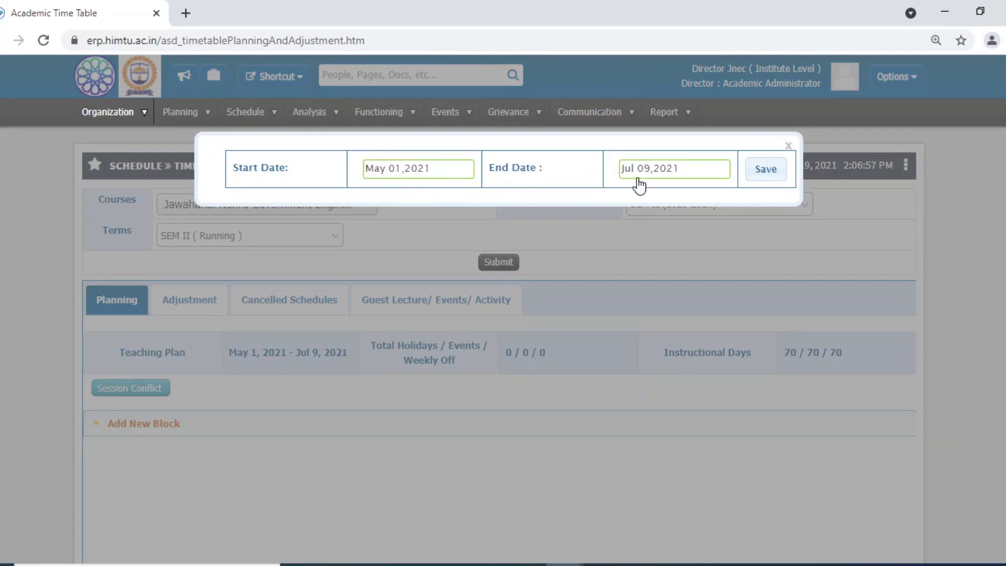
pyautogui.click(760, 170)
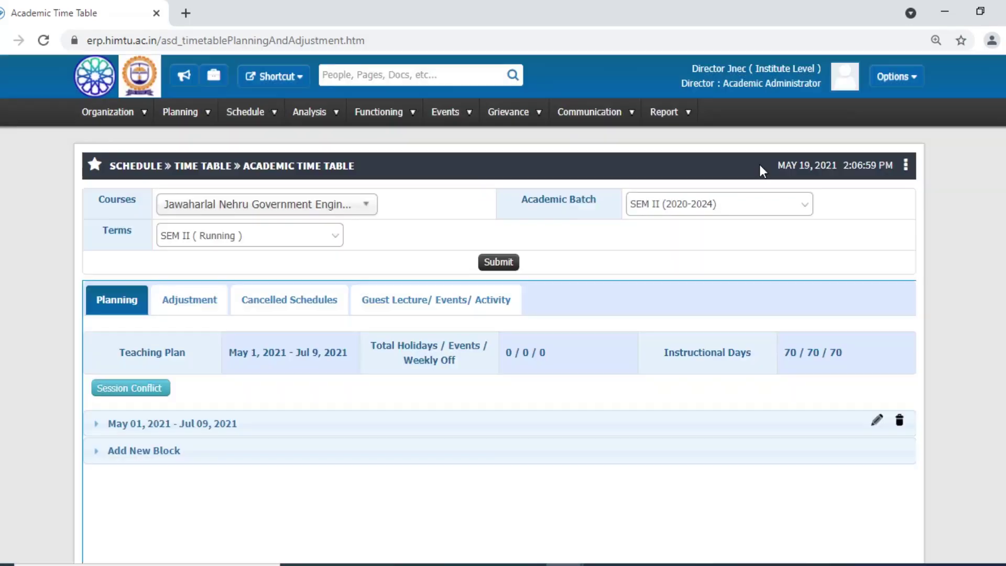
pyautogui.click(159, 425)
pyautogui.click(152, 458)
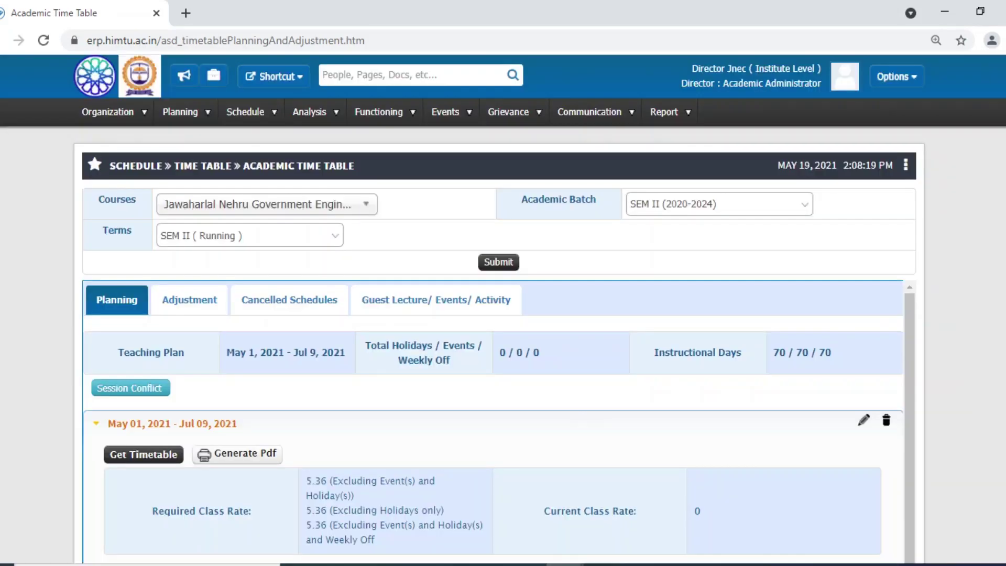
pyautogui.scroll(-7, 503, 262)
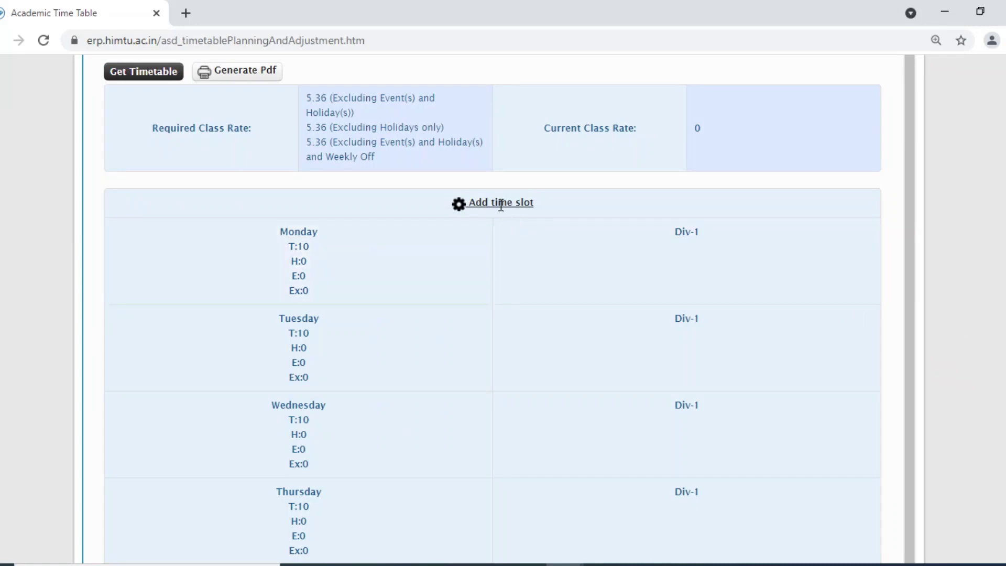
pyautogui.click(497, 201)
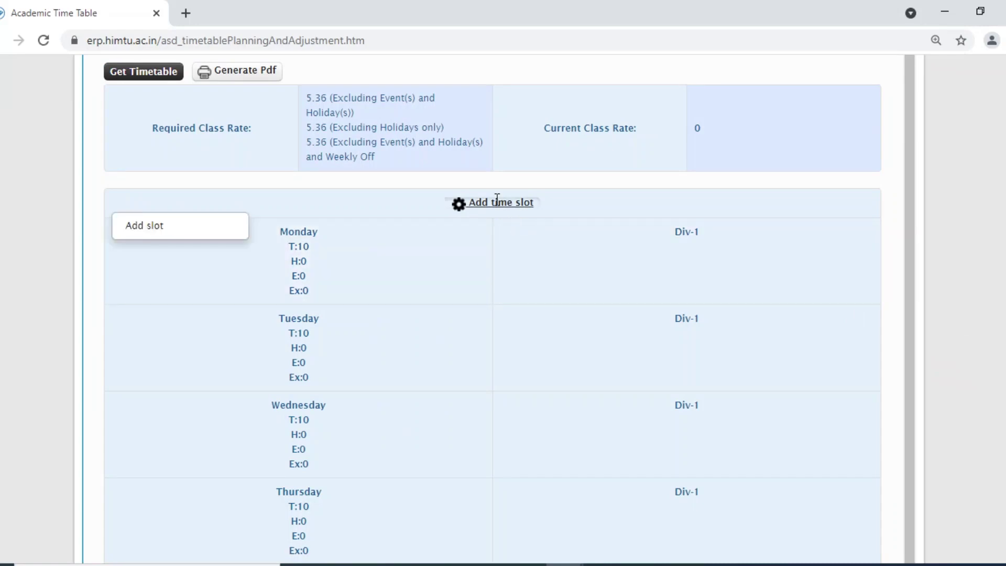
pyautogui.click(185, 223)
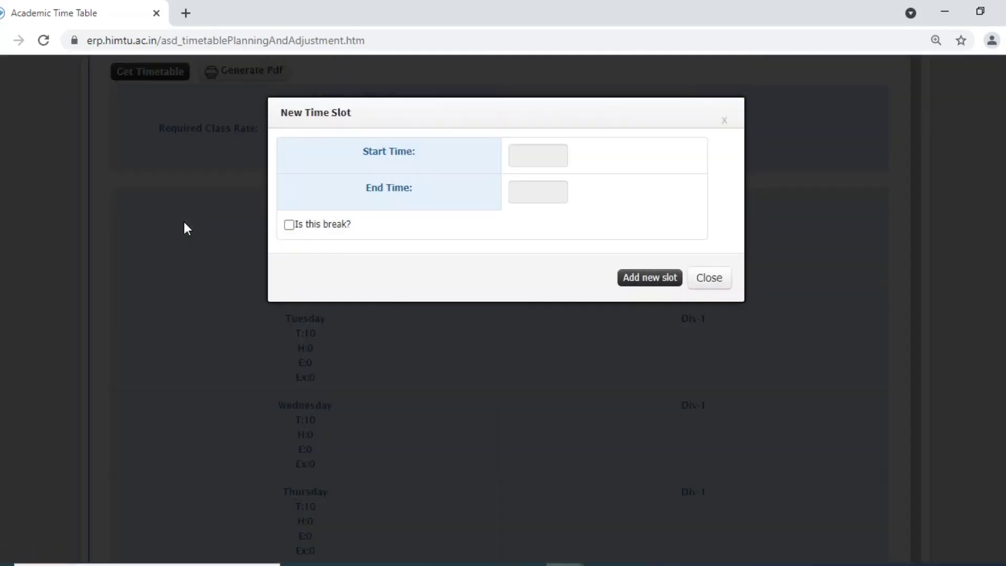
pyautogui.click(539, 157)
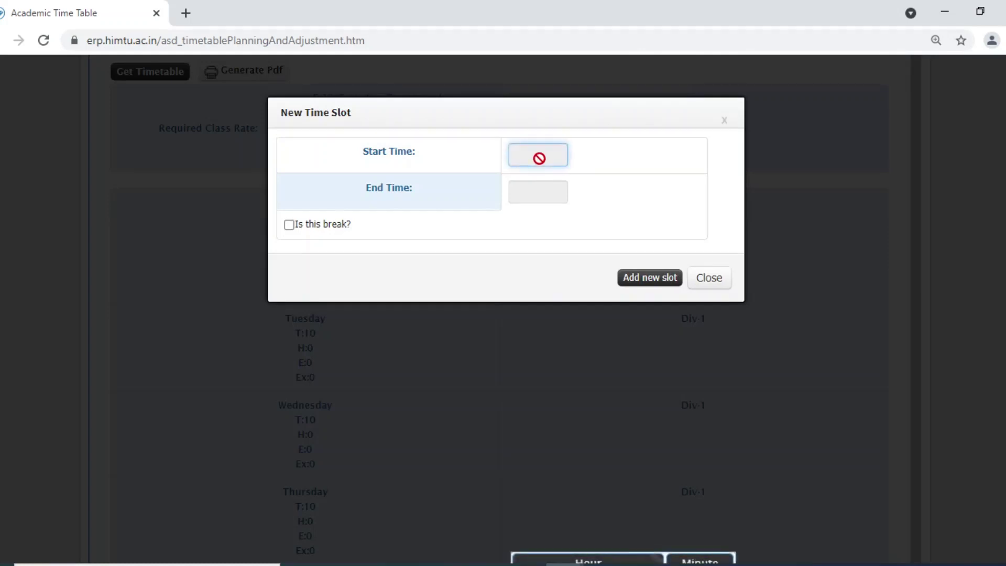
pyautogui.click(619, 561)
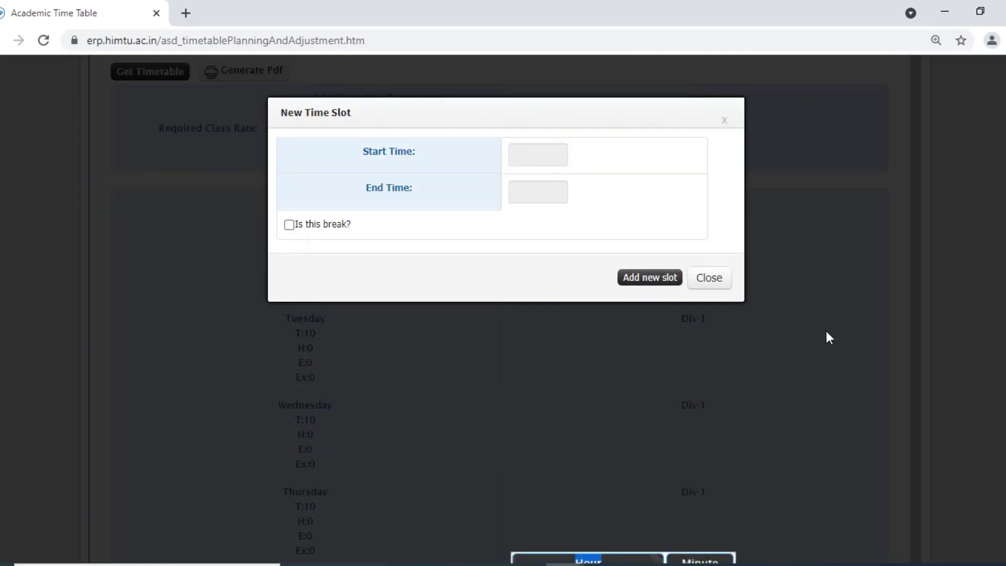
pyautogui.click(713, 283)
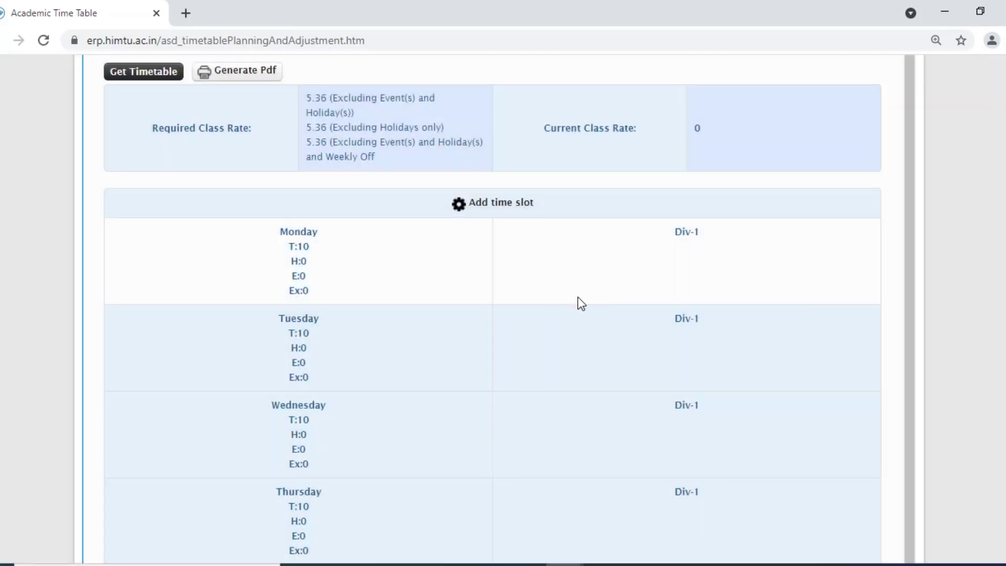
pyautogui.click(486, 201)
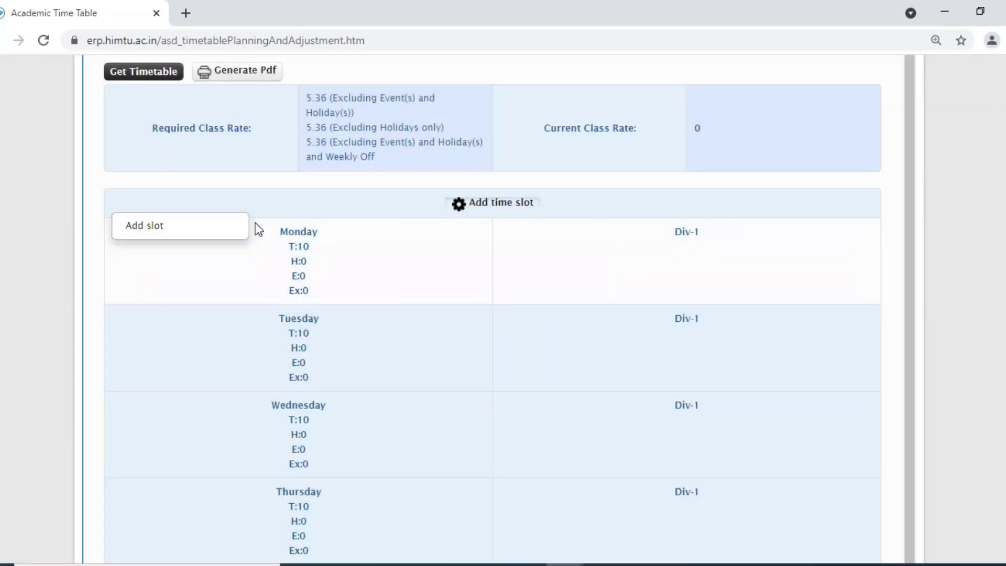
pyautogui.click(176, 232)
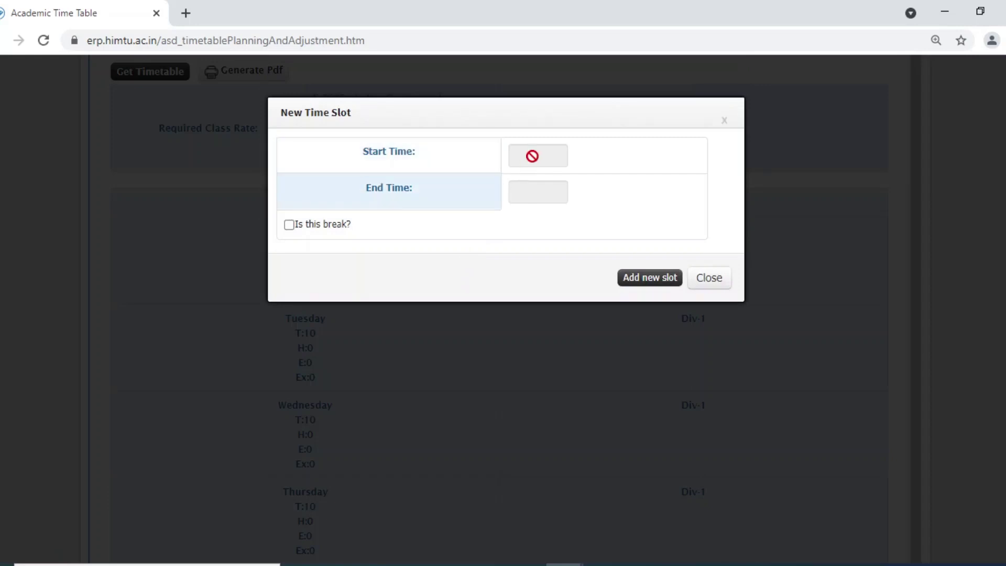
pyautogui.click(535, 158)
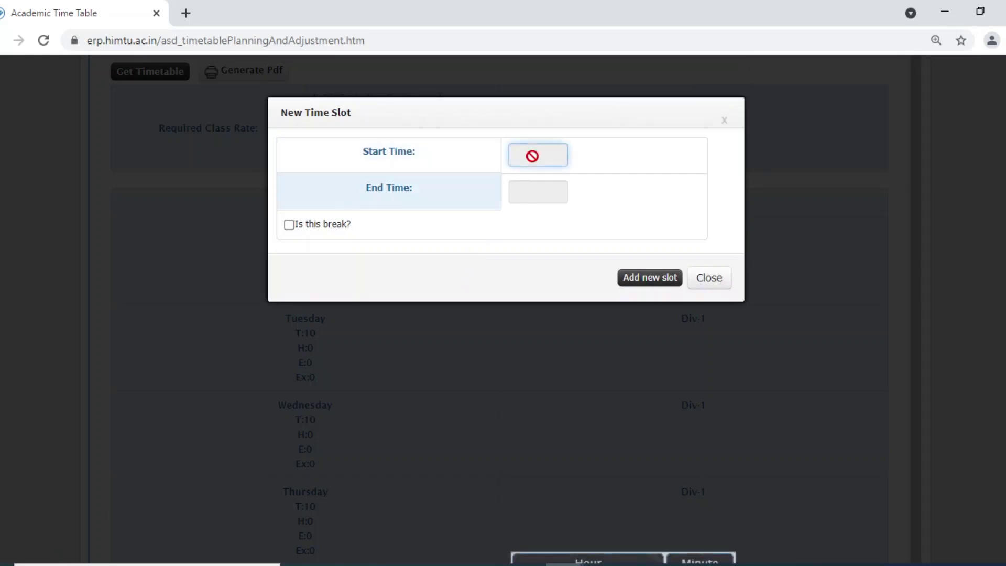
pyautogui.click(583, 559)
pyautogui.click(608, 560)
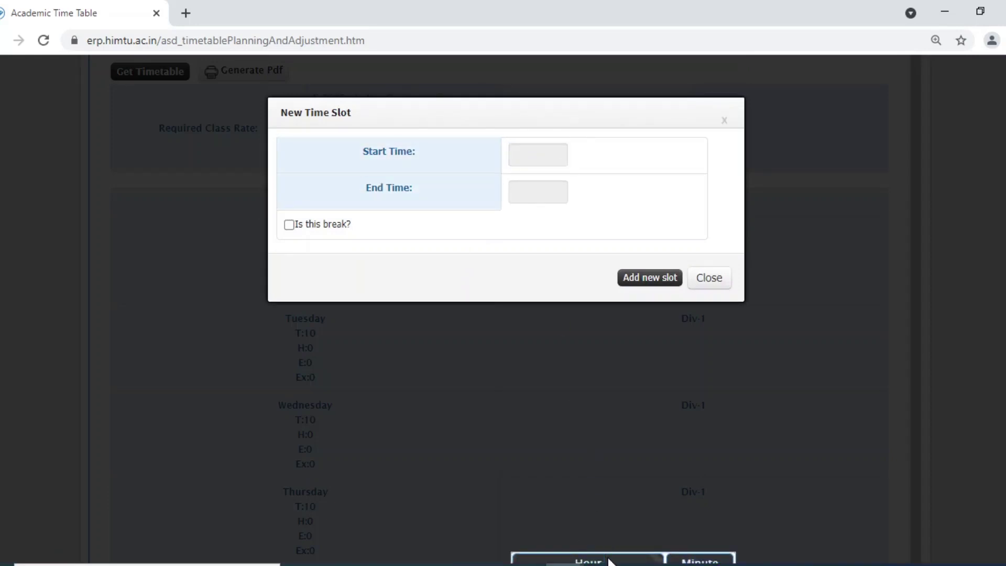
pyautogui.doubleClick(608, 561)
pyautogui.click(709, 278)
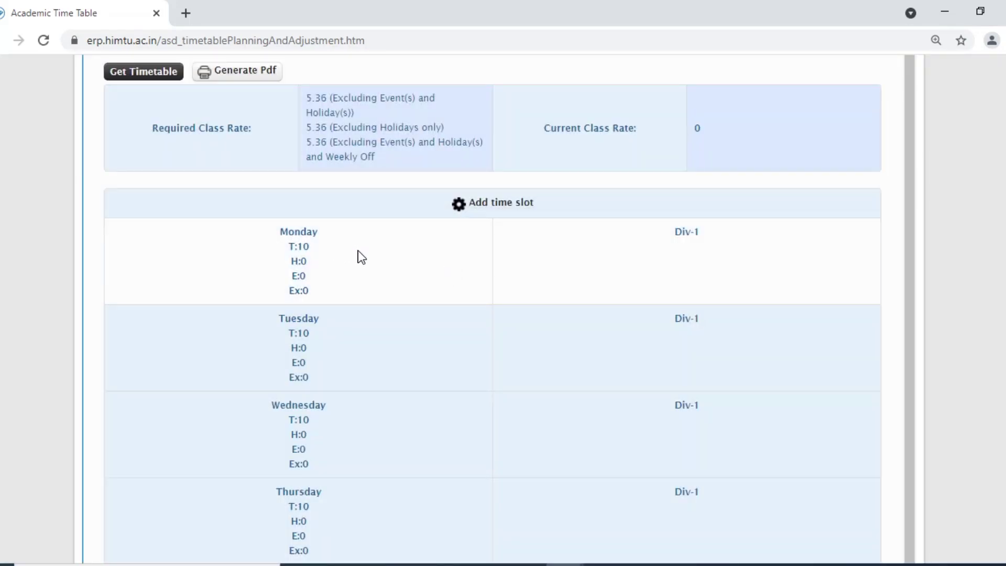
# Reduce the page zoom to 90% to fit the new slot's time picker, and dismiss the New Time Slot dialog
pyautogui.click(475, 203)
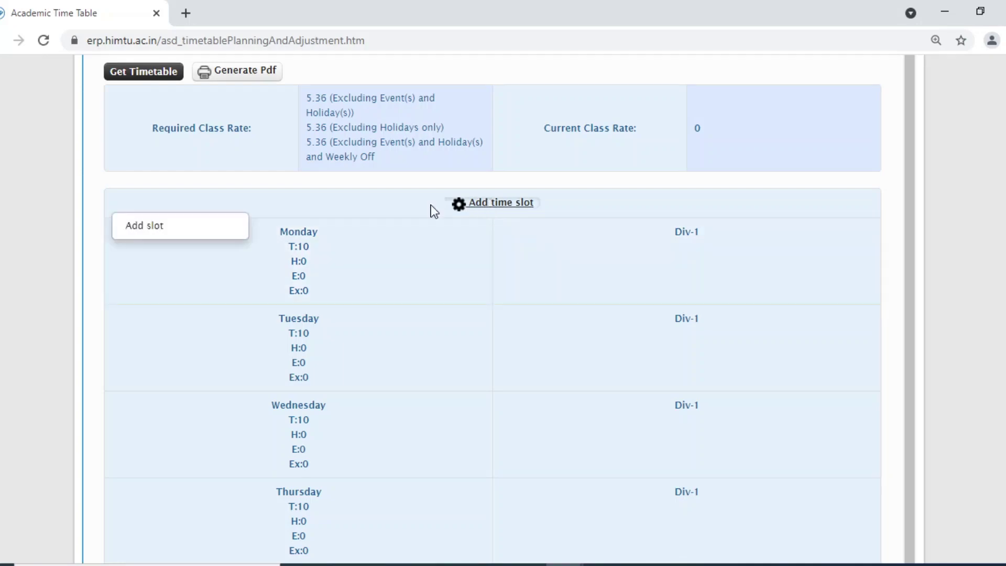
pyautogui.click(179, 225)
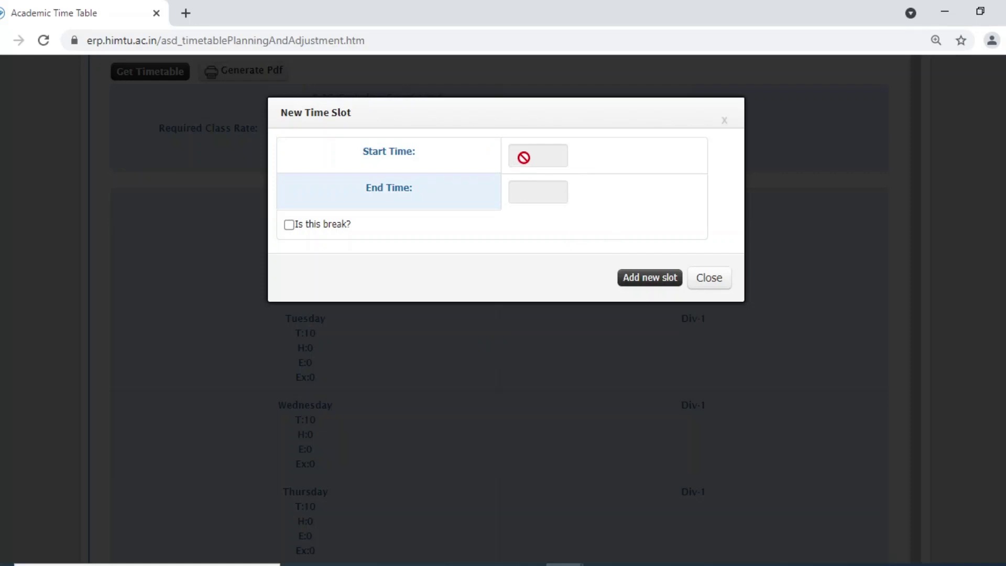
pyautogui.click(522, 159)
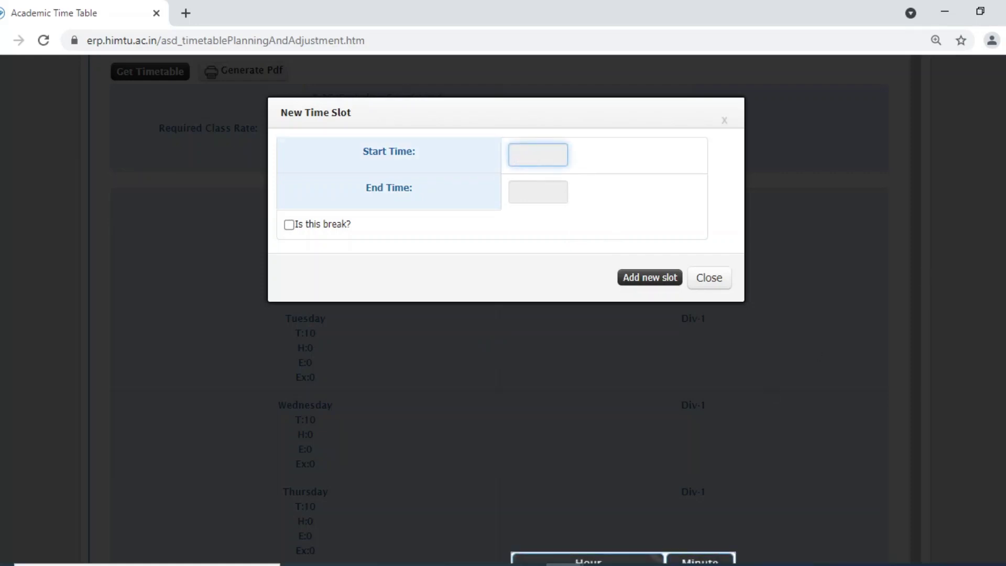
pyautogui.hotkey('alt', 'f')
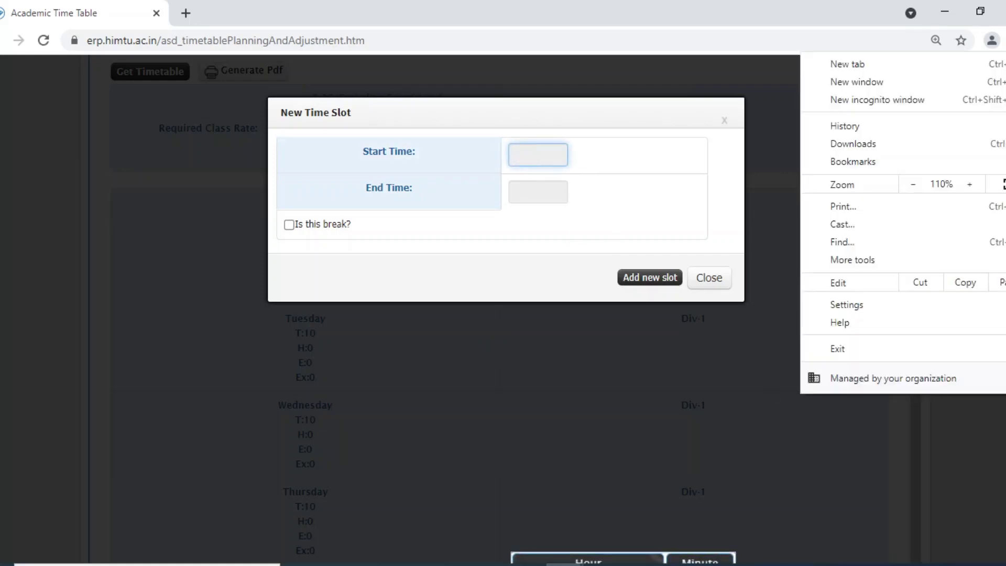
pyautogui.click(904, 184)
pyautogui.click(904, 184)
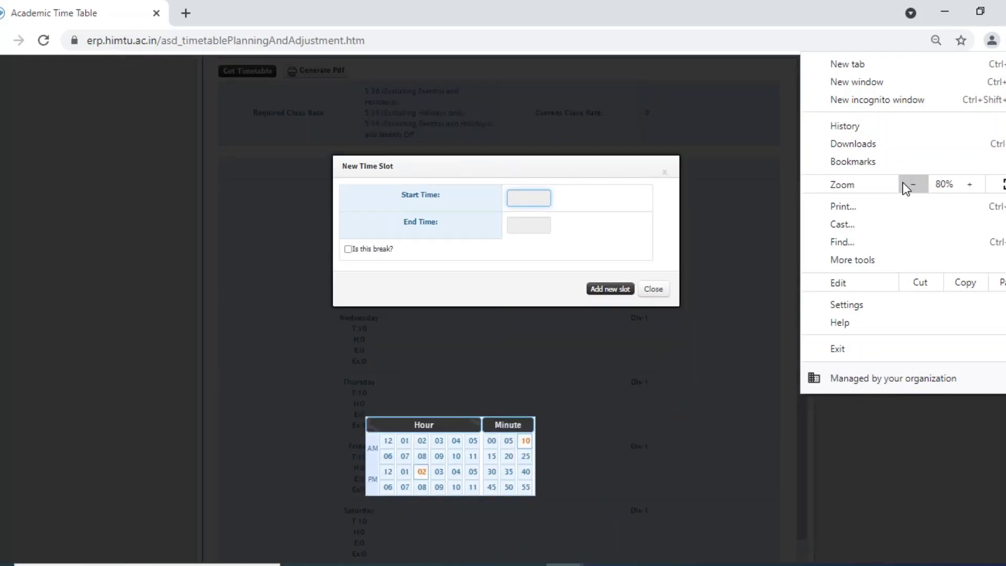
pyautogui.click(969, 184)
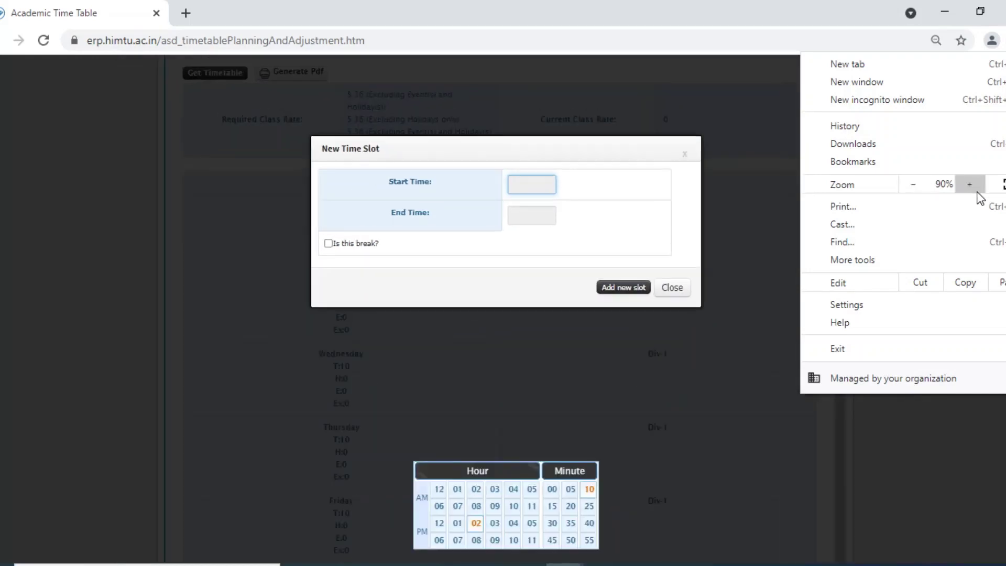
pyautogui.click(675, 417)
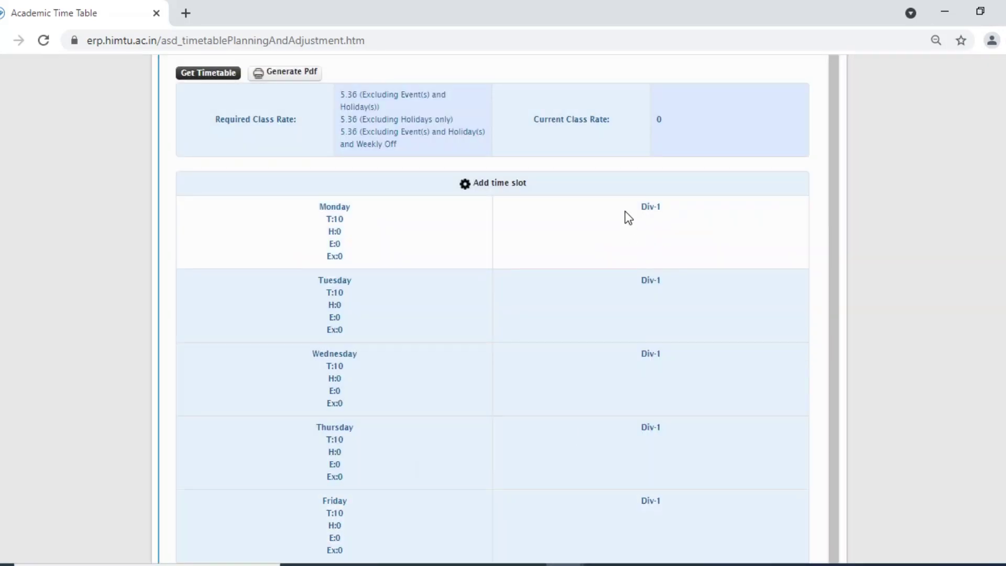
# Add a non-break time slot from 09:00 AM to 10:00 AM to the timetable, with the page zoomed to 80%
pyautogui.click(492, 183)
pyautogui.click(241, 206)
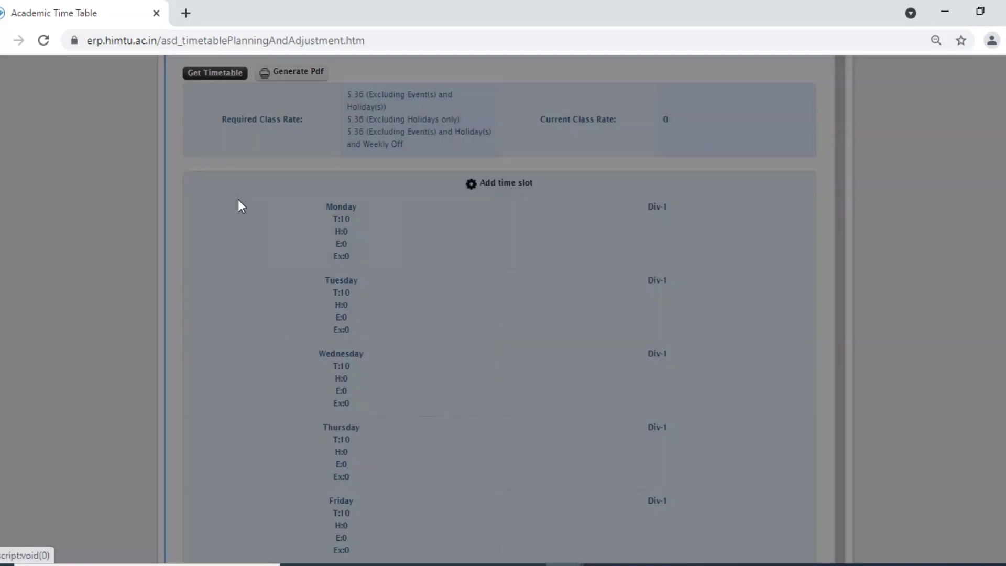
pyautogui.click(514, 188)
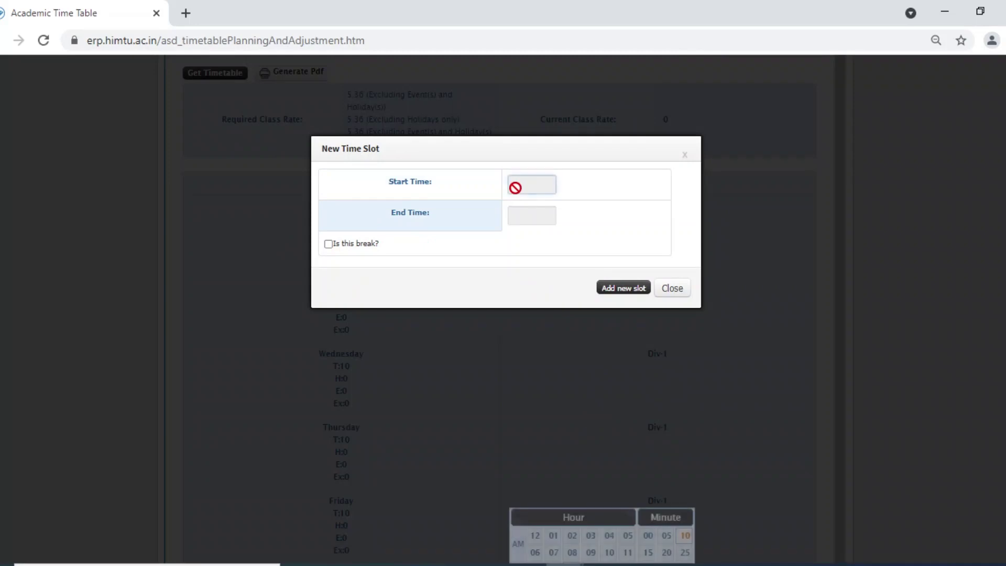
pyautogui.click(591, 553)
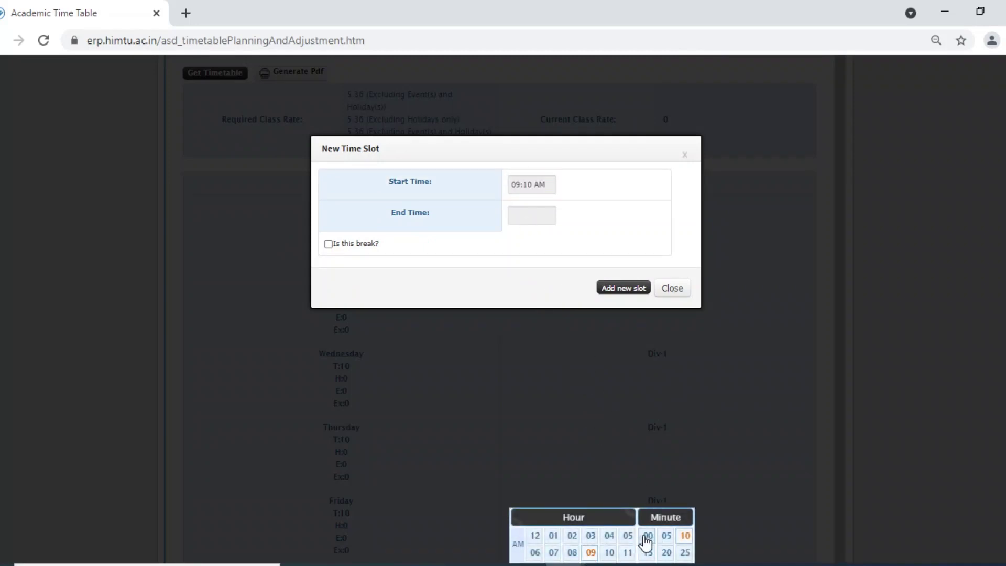
pyautogui.click(648, 536)
pyautogui.click(531, 216)
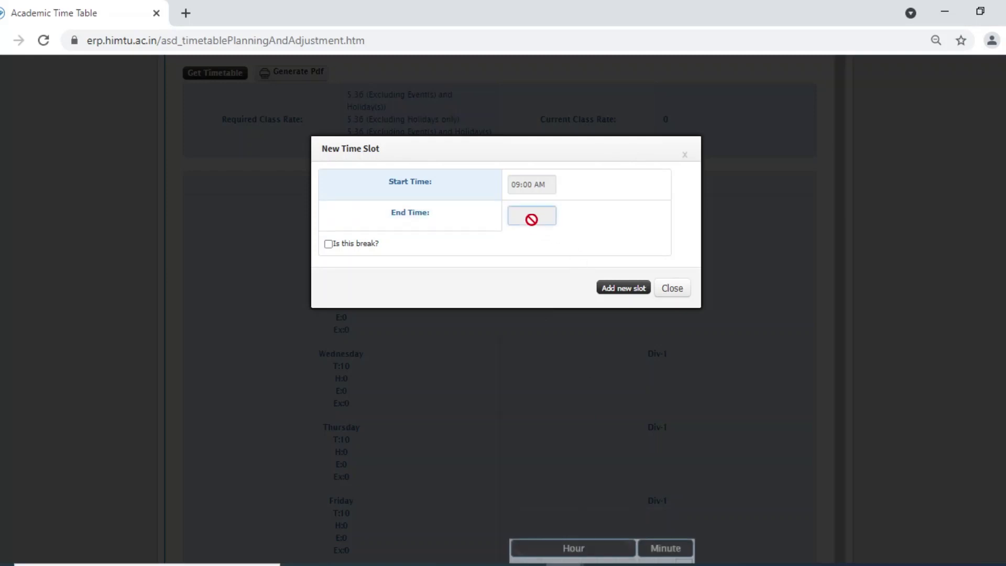
pyautogui.click(935, 40)
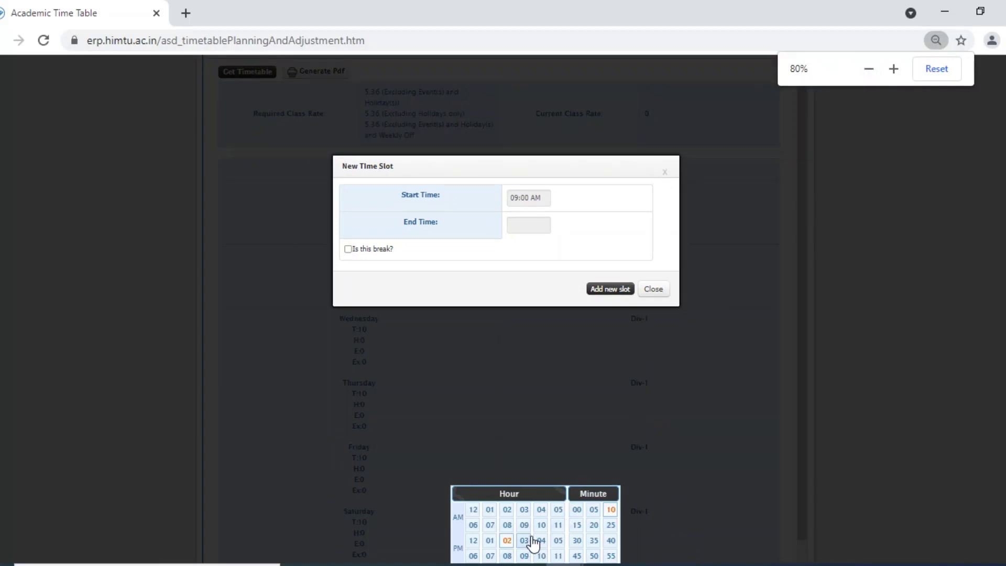
pyautogui.click(541, 525)
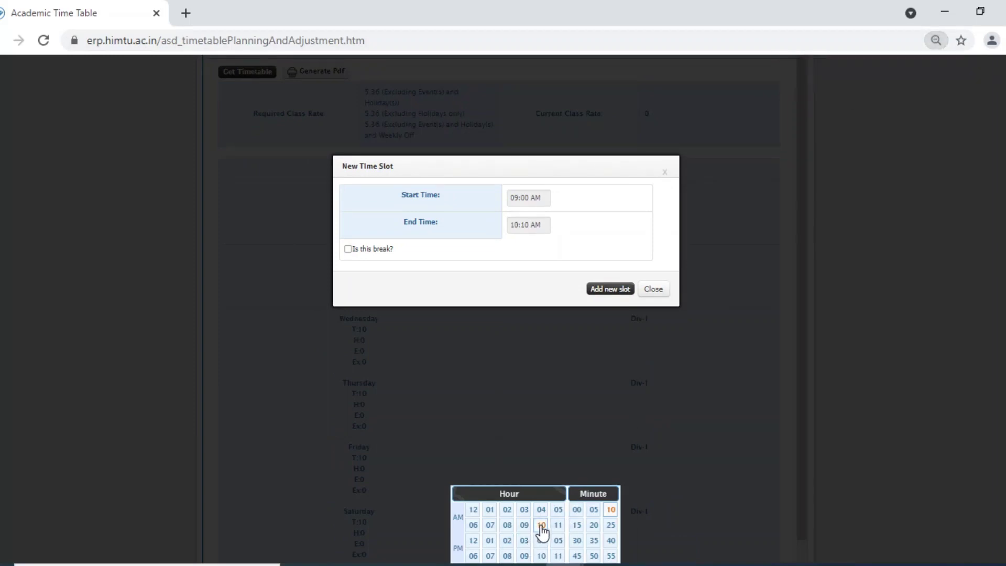
pyautogui.click(577, 511)
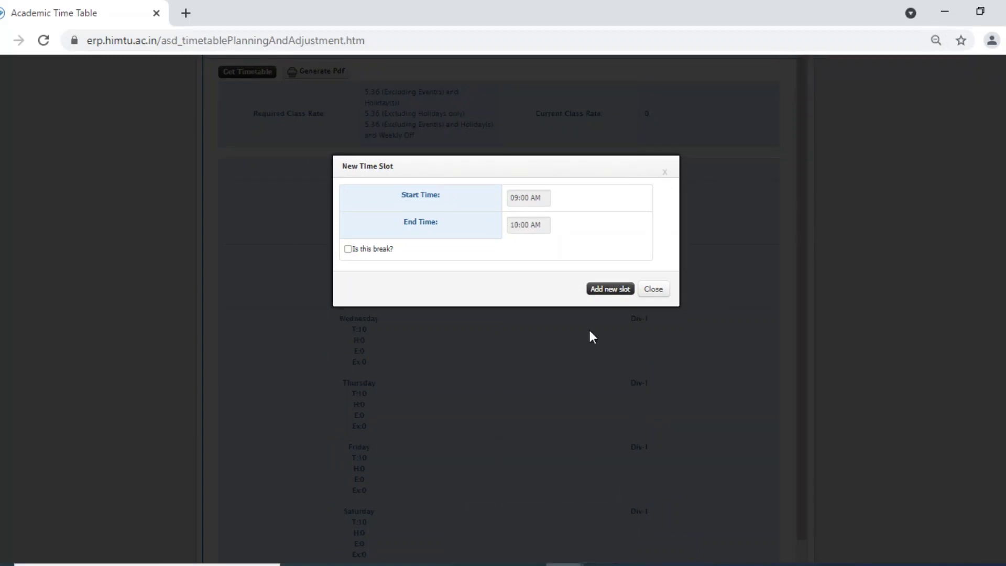
pyautogui.click(607, 291)
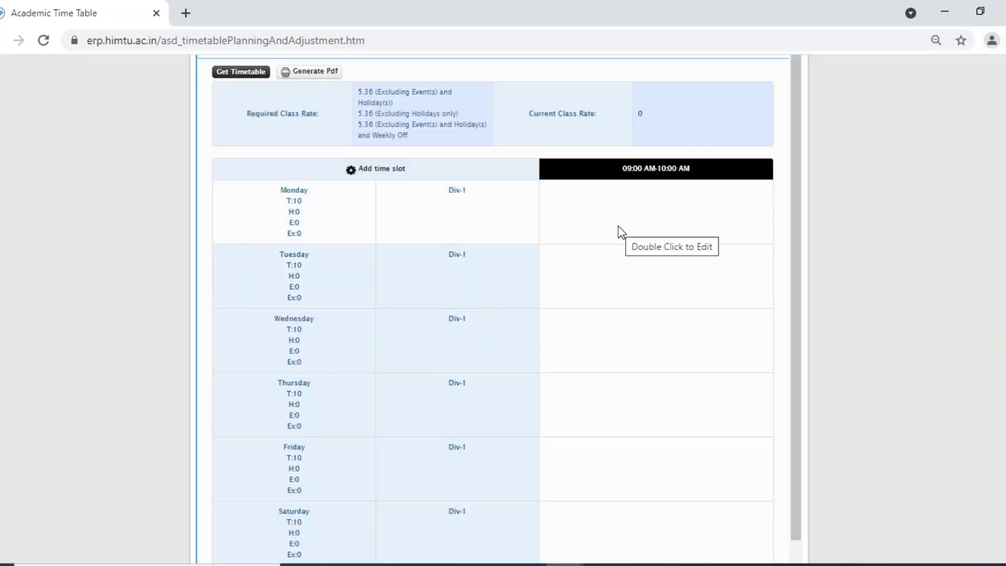
# Schedule (HS -204) Business Communication as a Lecture for Div-1 in Monday's 09:00 AM-10:00 AM slot and save it
pyautogui.doubleClick(644, 220)
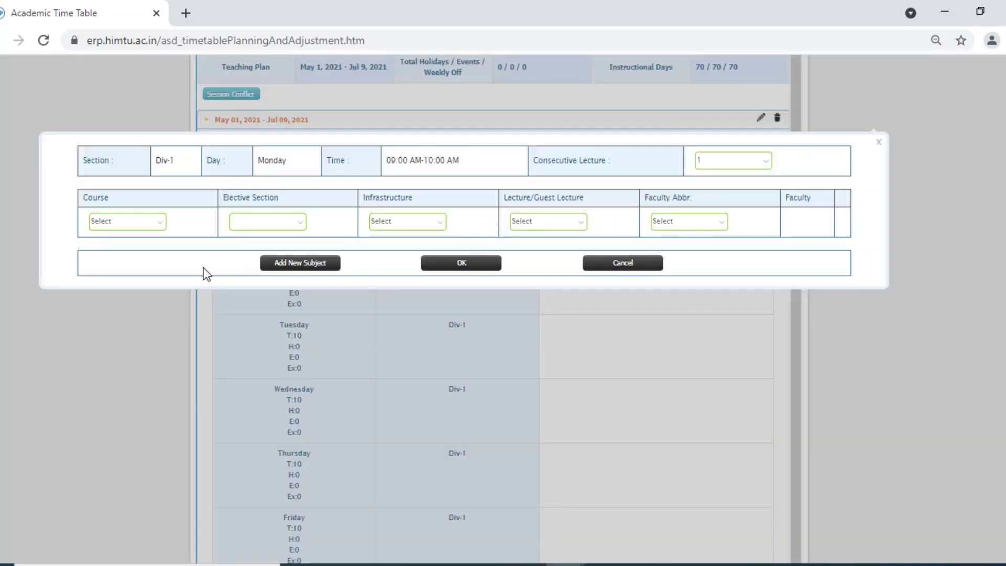
pyautogui.click(120, 222)
pyautogui.click(137, 243)
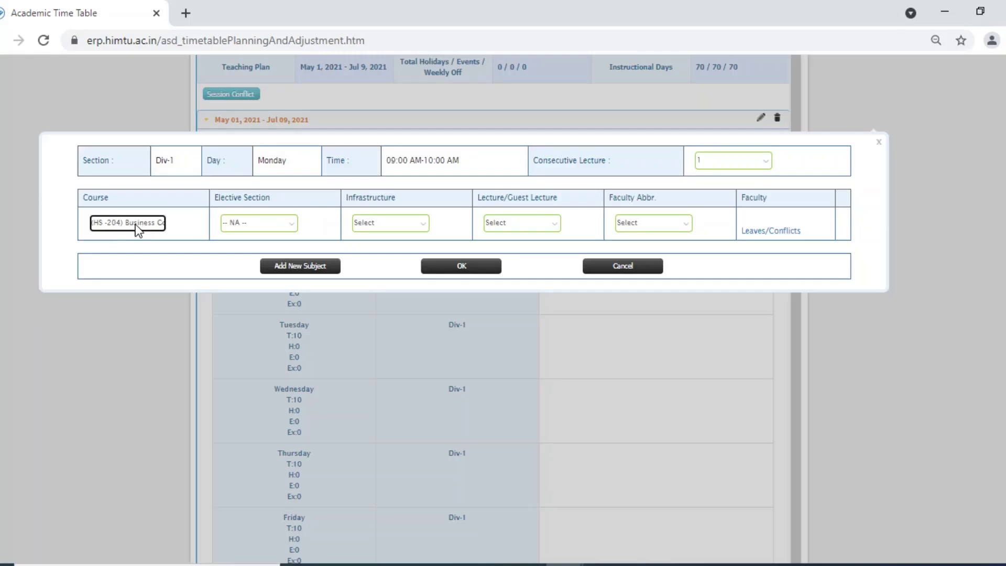
pyautogui.click(129, 224)
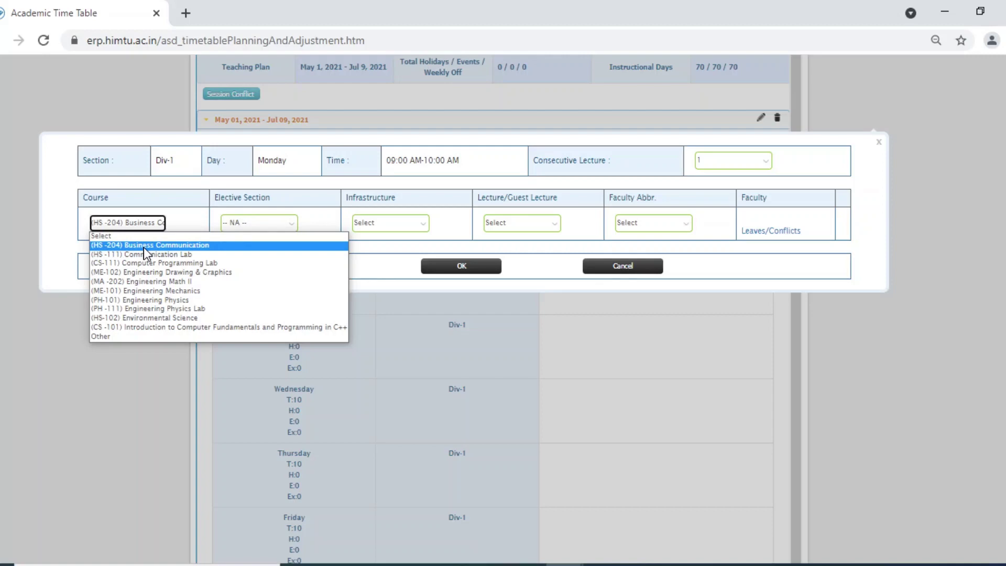
pyautogui.click(225, 245)
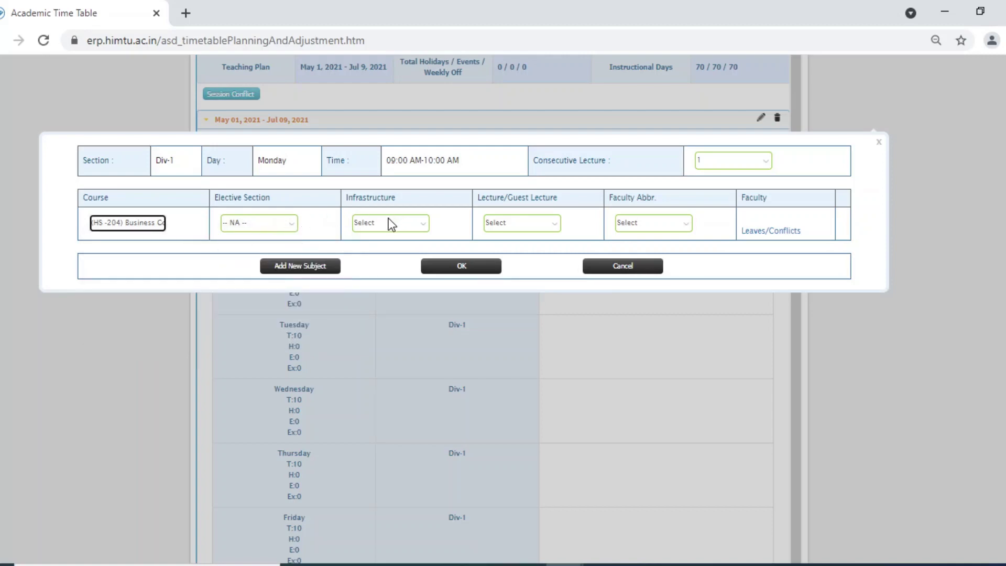
pyautogui.click(555, 224)
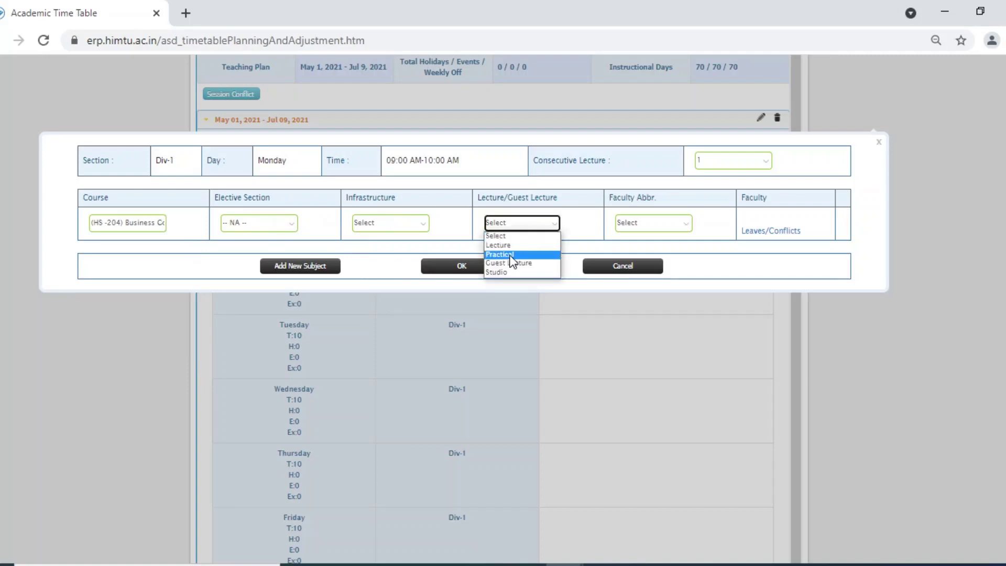
pyautogui.click(508, 246)
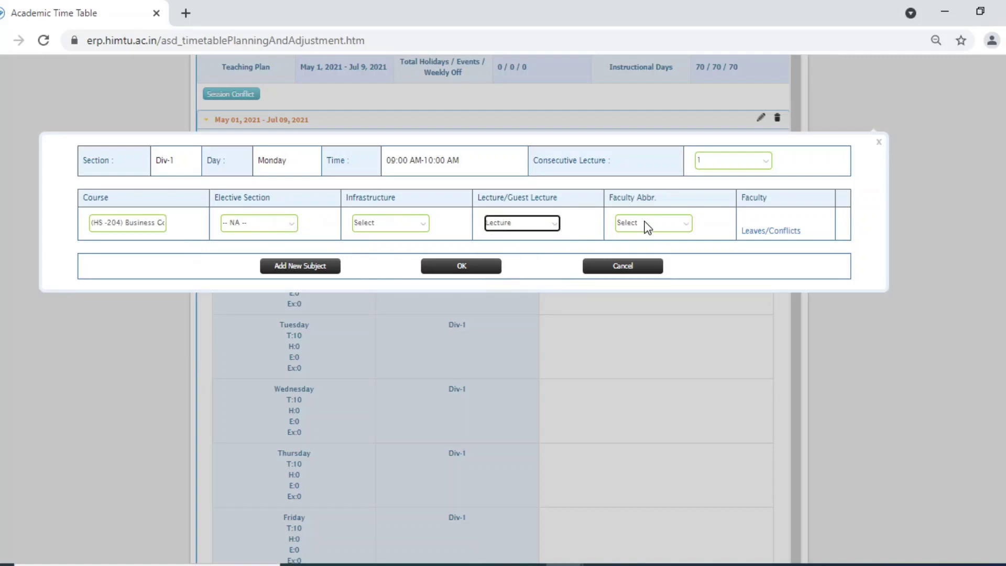
pyautogui.click(460, 266)
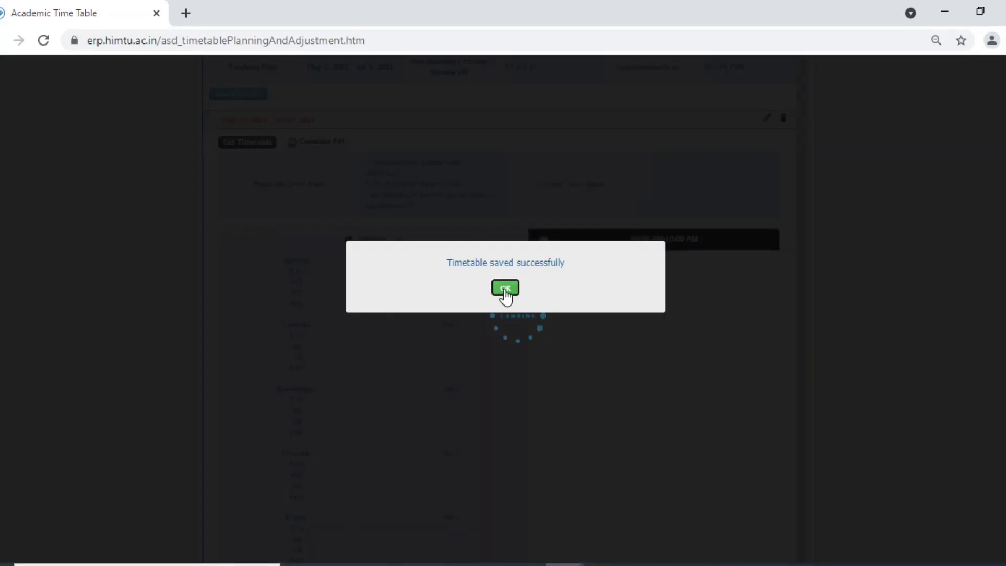
pyautogui.click(504, 288)
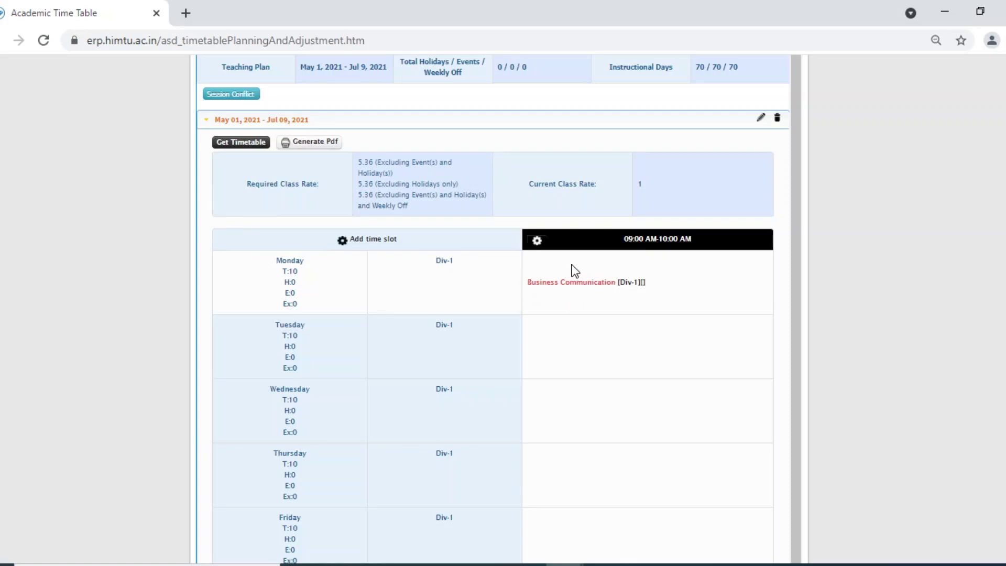
# Add a non-break time slot from 11:00 AM to 12:10 AM after the 09:00 AM-10:00 AM slot
pyautogui.click(537, 242)
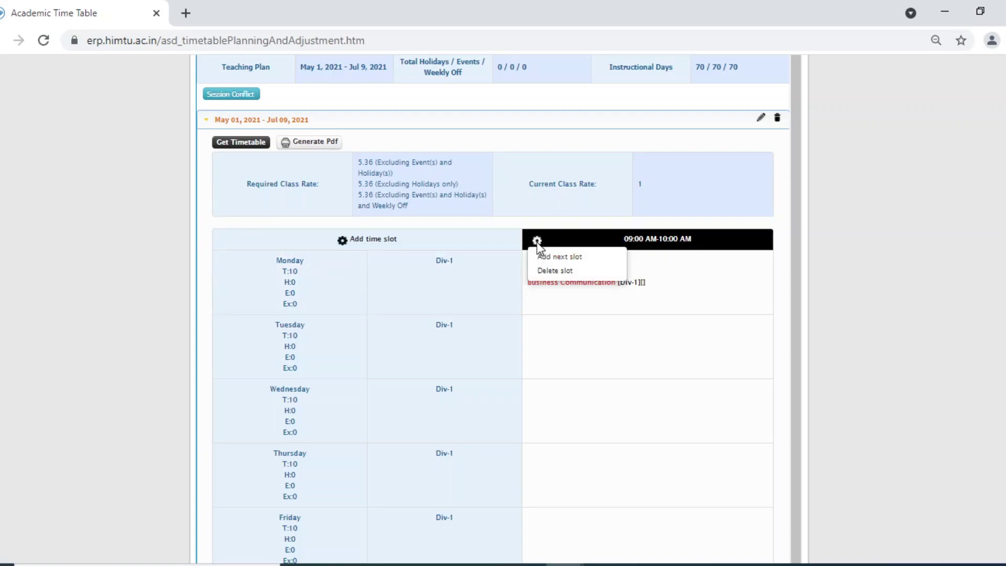
pyautogui.click(546, 256)
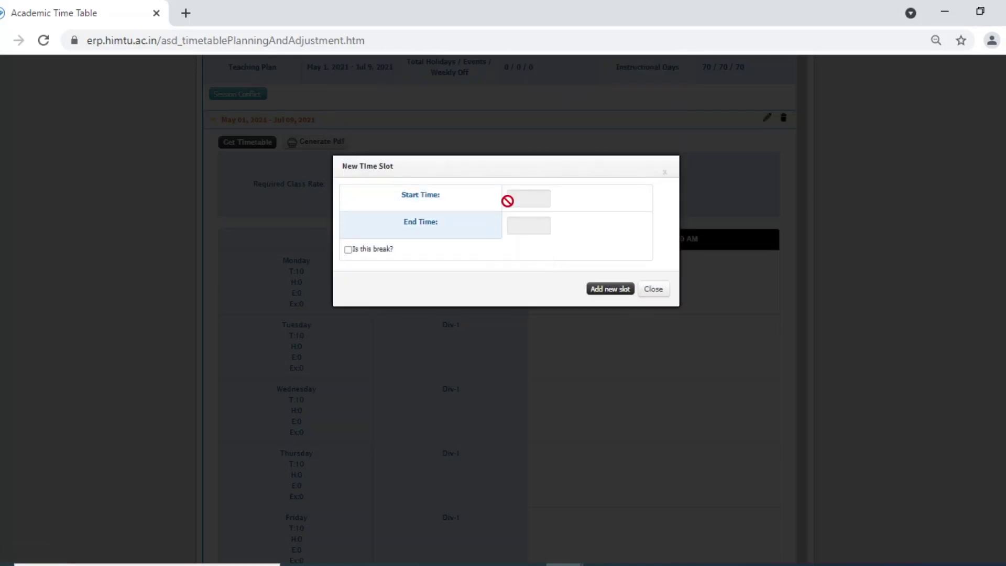
pyautogui.click(507, 201)
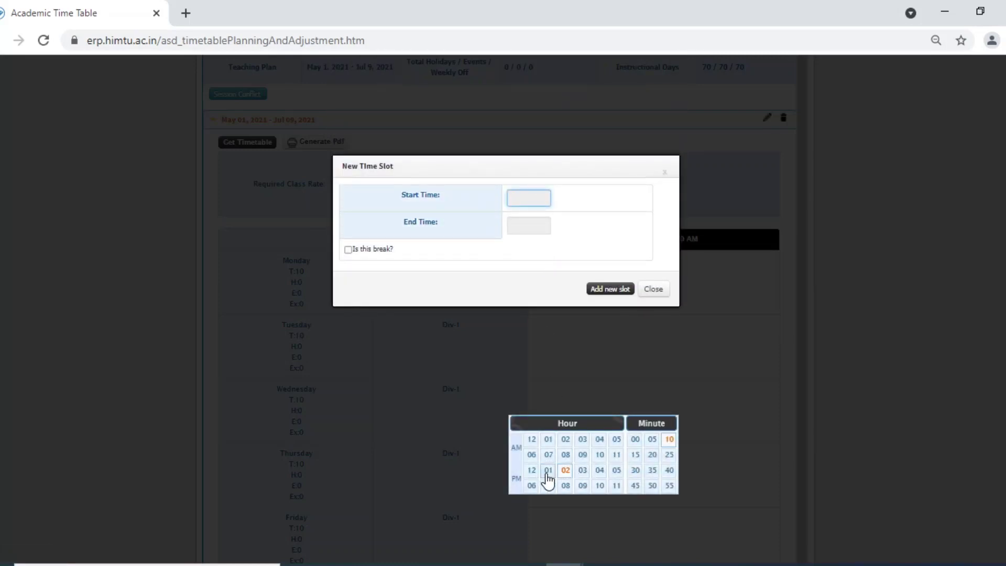
pyautogui.click(618, 455)
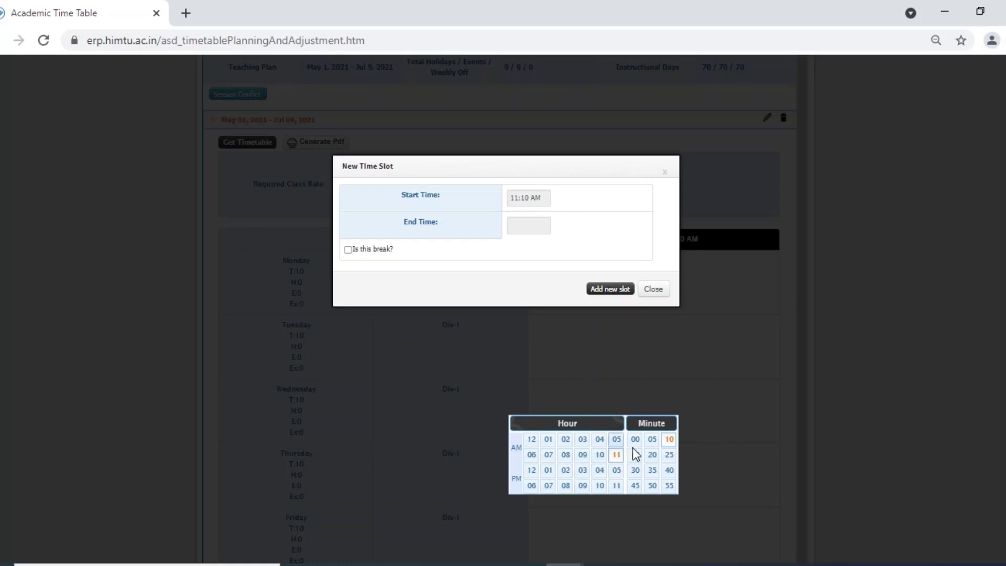
pyautogui.click(635, 439)
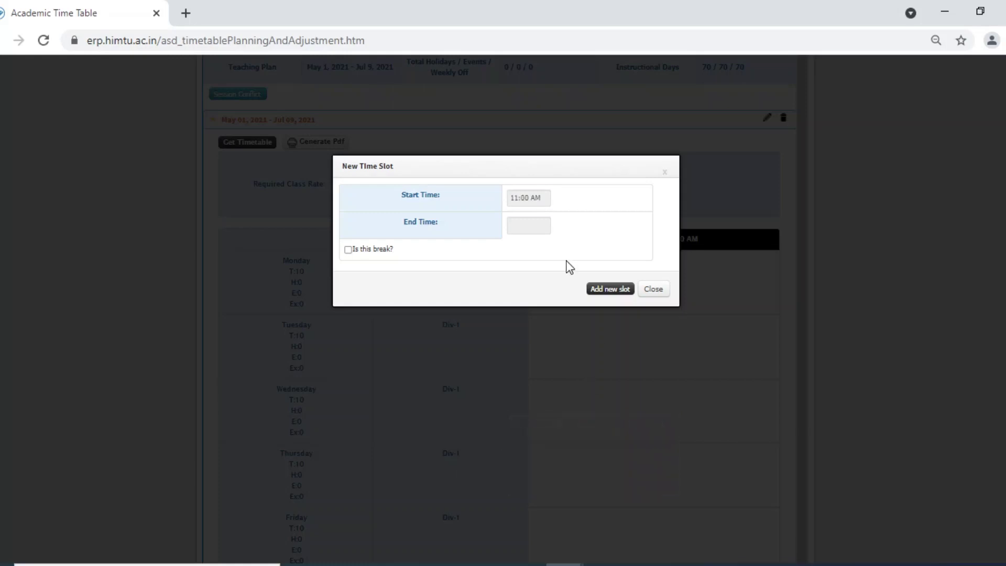
pyautogui.click(533, 226)
pyautogui.click(532, 468)
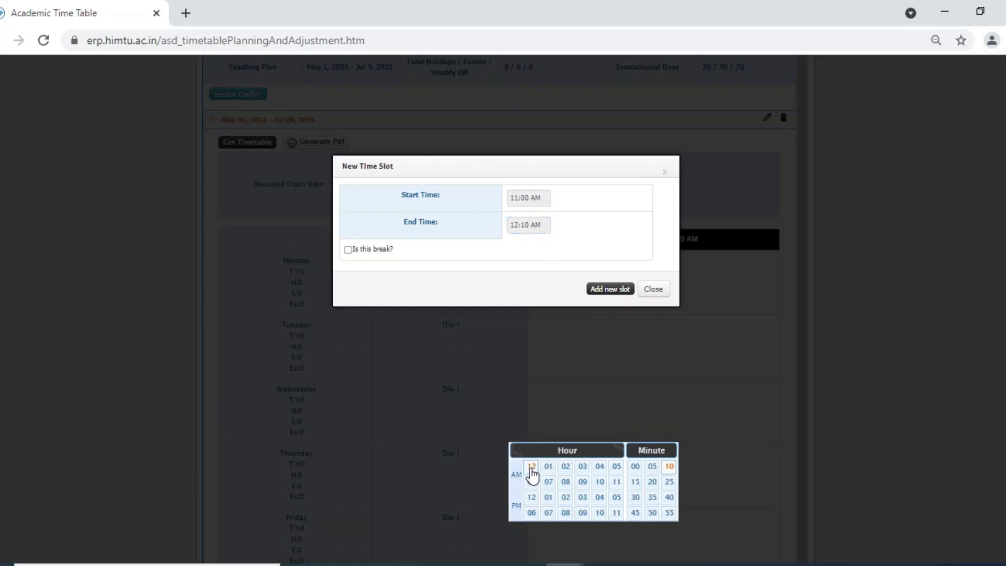
pyautogui.click(595, 289)
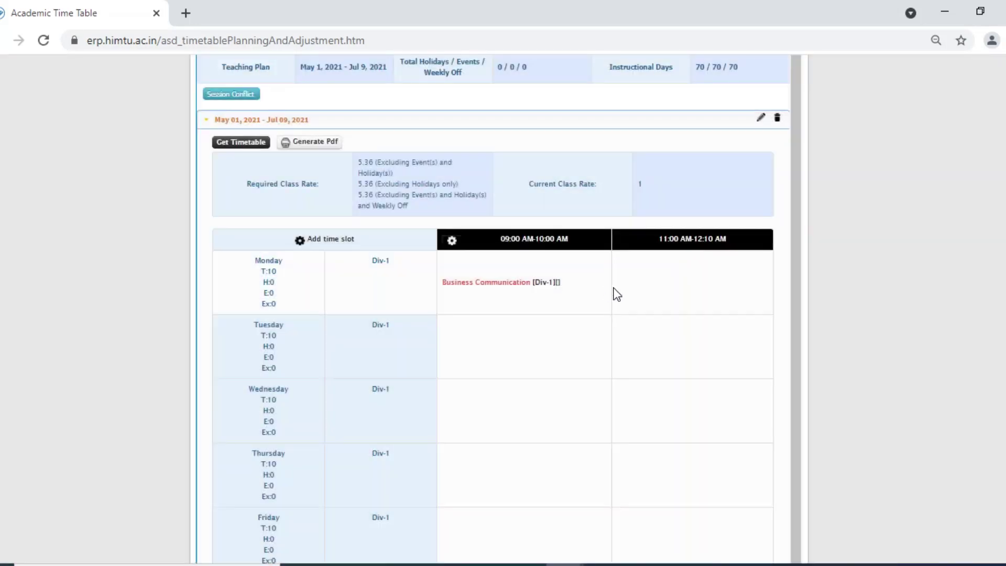
# Schedule (HS -111) Communication Lab as a Lecture for Div-1 in Monday's 11:00 AM-12:10 AM slot and save it
pyautogui.click(658, 281)
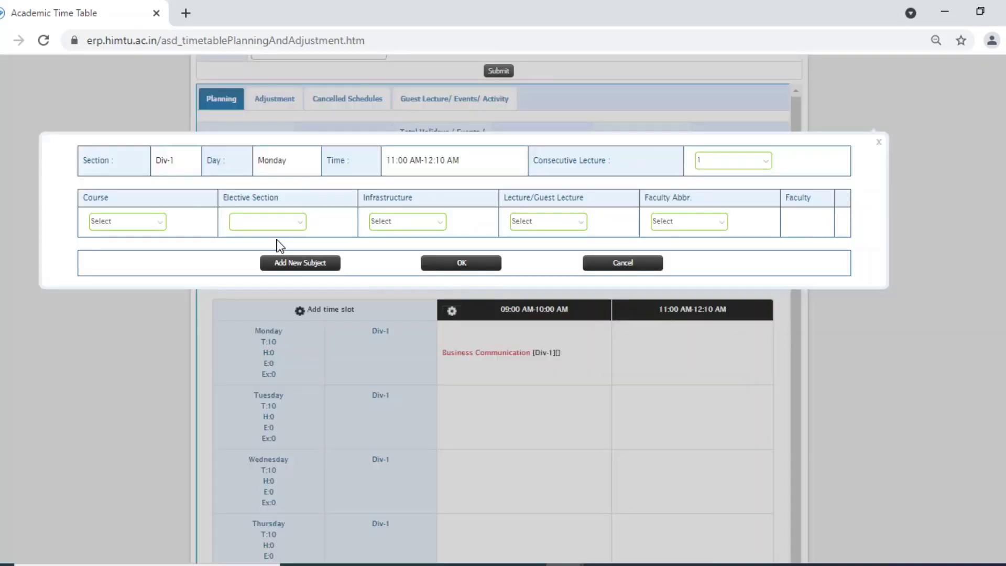
pyautogui.click(112, 220)
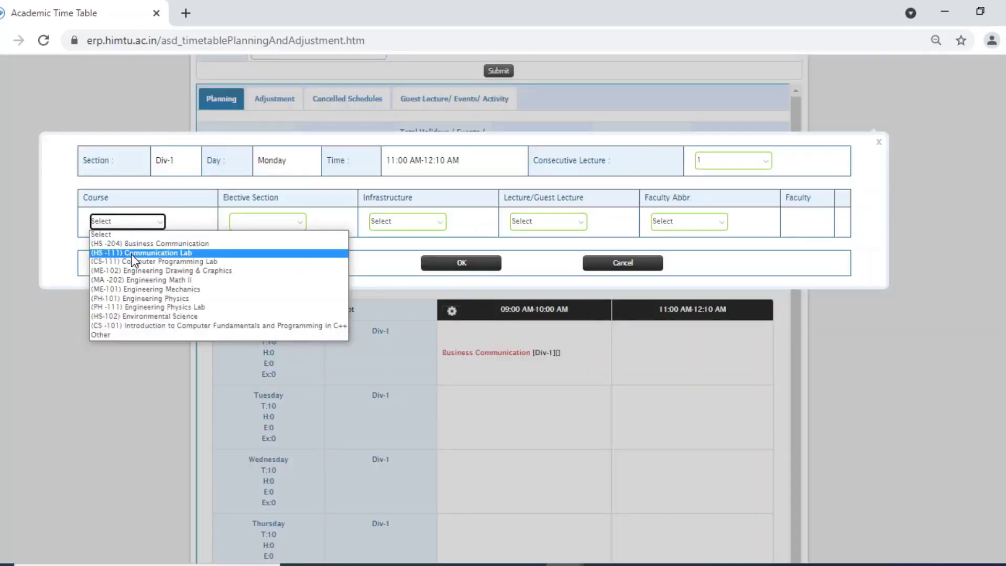
pyautogui.click(273, 254)
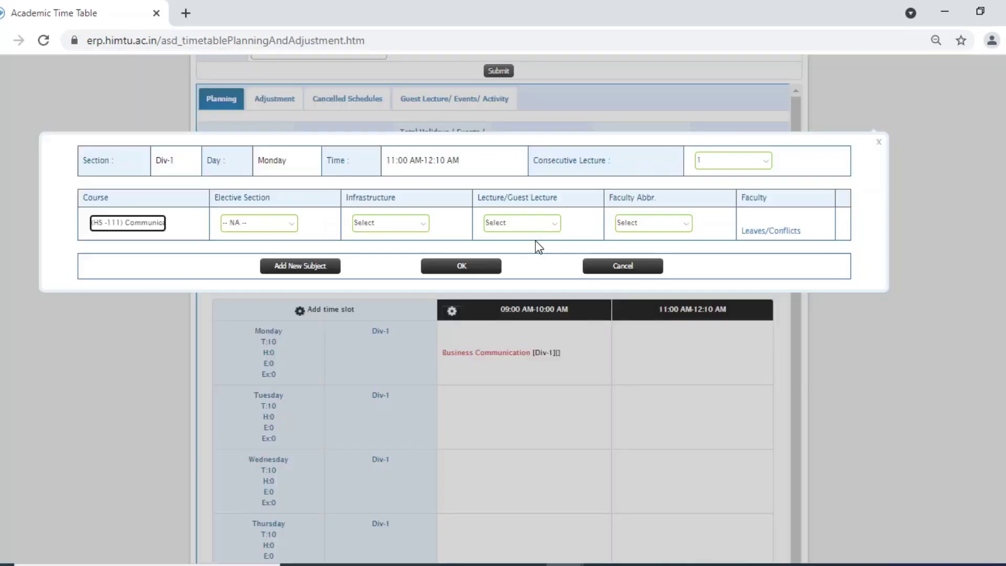
pyautogui.click(519, 224)
pyautogui.click(520, 249)
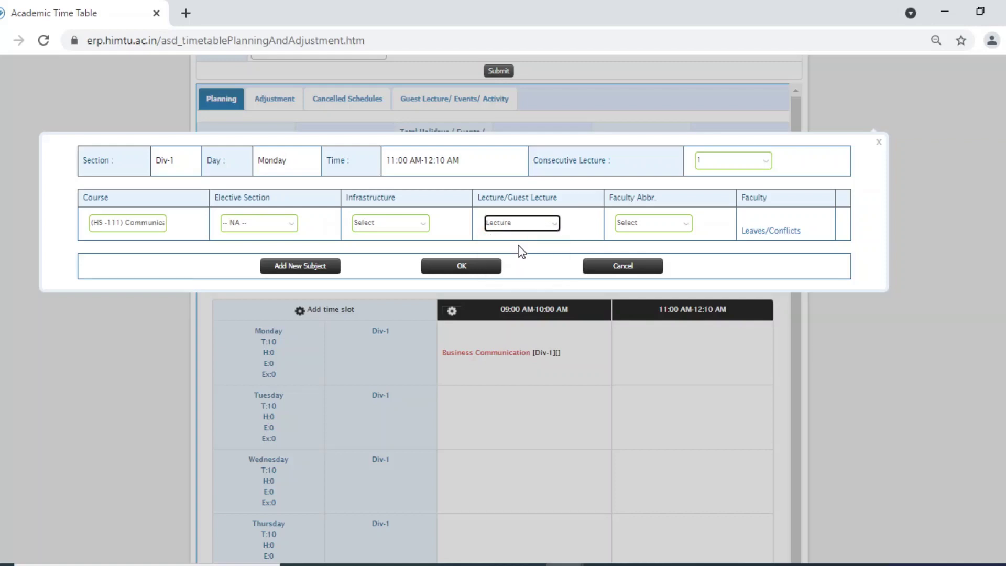
pyautogui.click(444, 267)
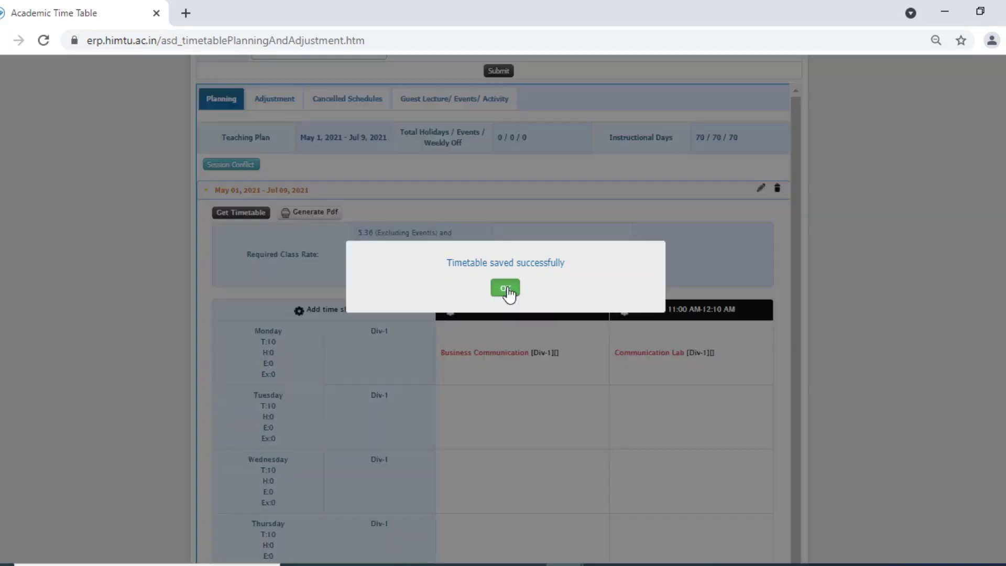
pyautogui.click(506, 288)
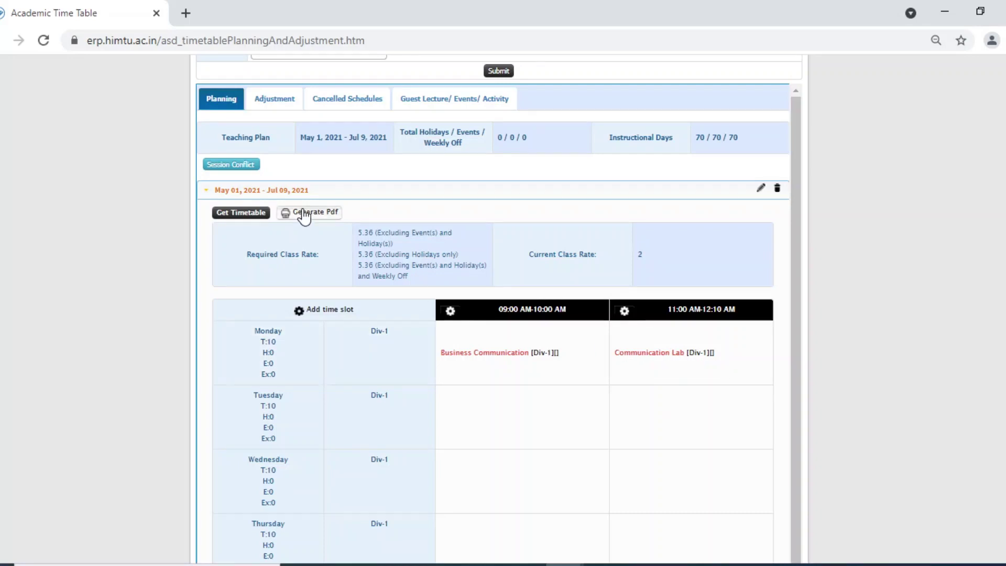
# Generate a PDF of the May 01, 2021 - Jul 09, 2021 timetable and open the downloaded file
pyautogui.click(303, 213)
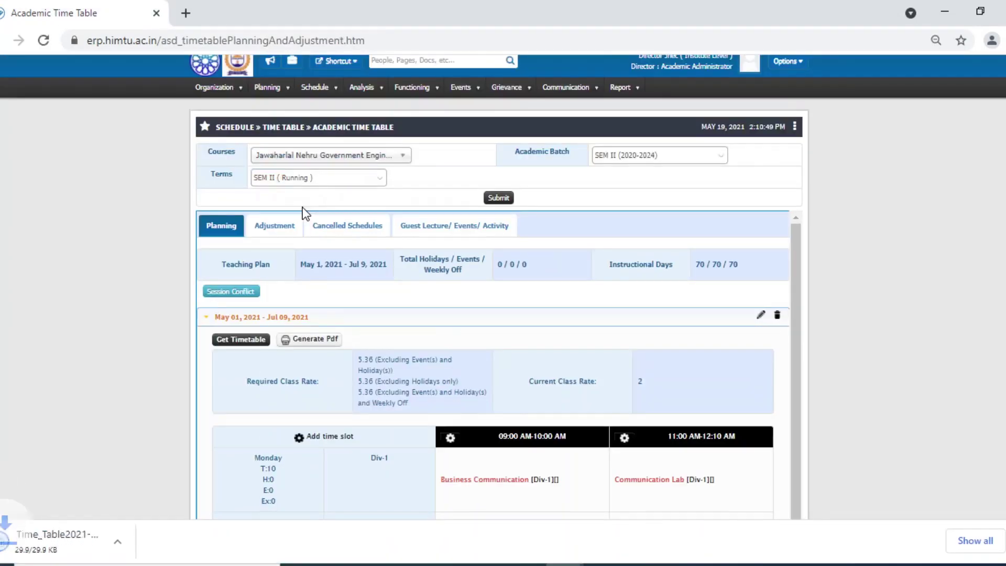
pyautogui.click(52, 543)
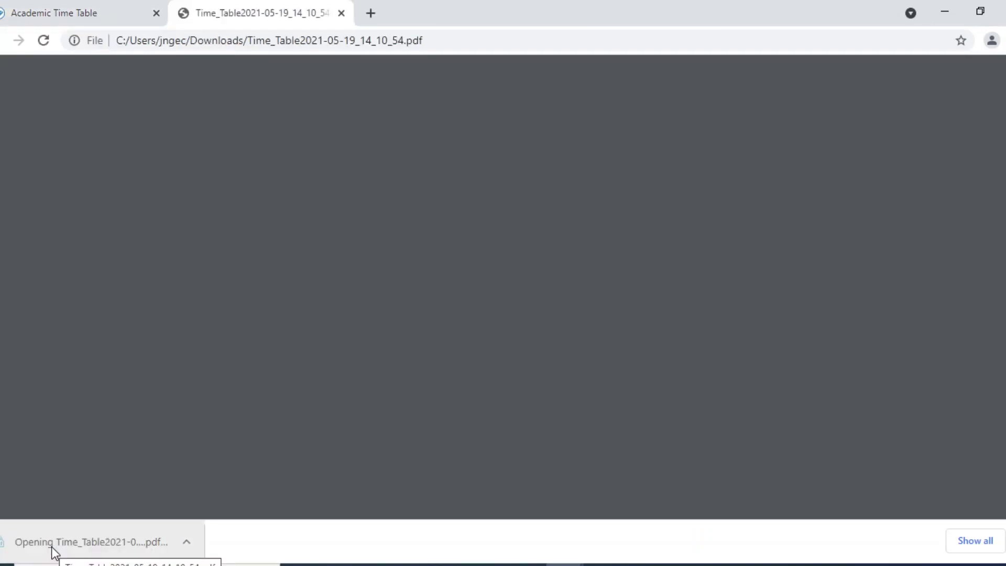